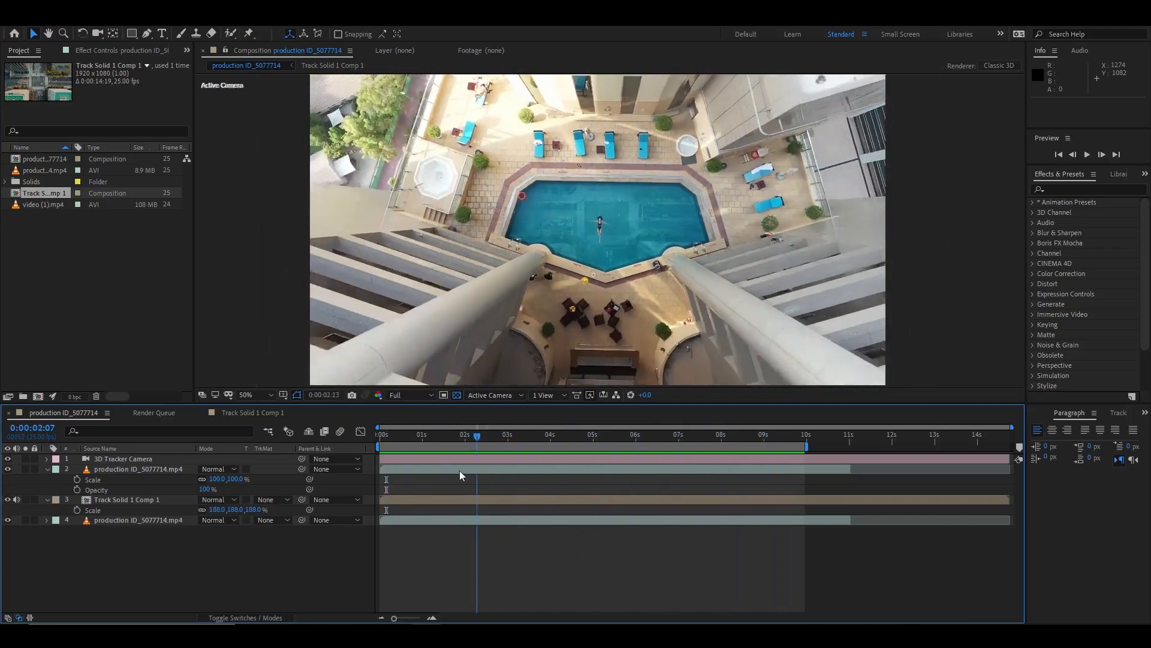
Create a new composition from the pool footage file and set its preview resolution to Full
left_click(42, 170)
left_click_drag(48, 171, 40, 397)
left_click(420, 394)
left_click(415, 426)
End the composition's work area at 0:00:10:00 and return to the first frame
left_click_drag(339, 437, 797, 466)
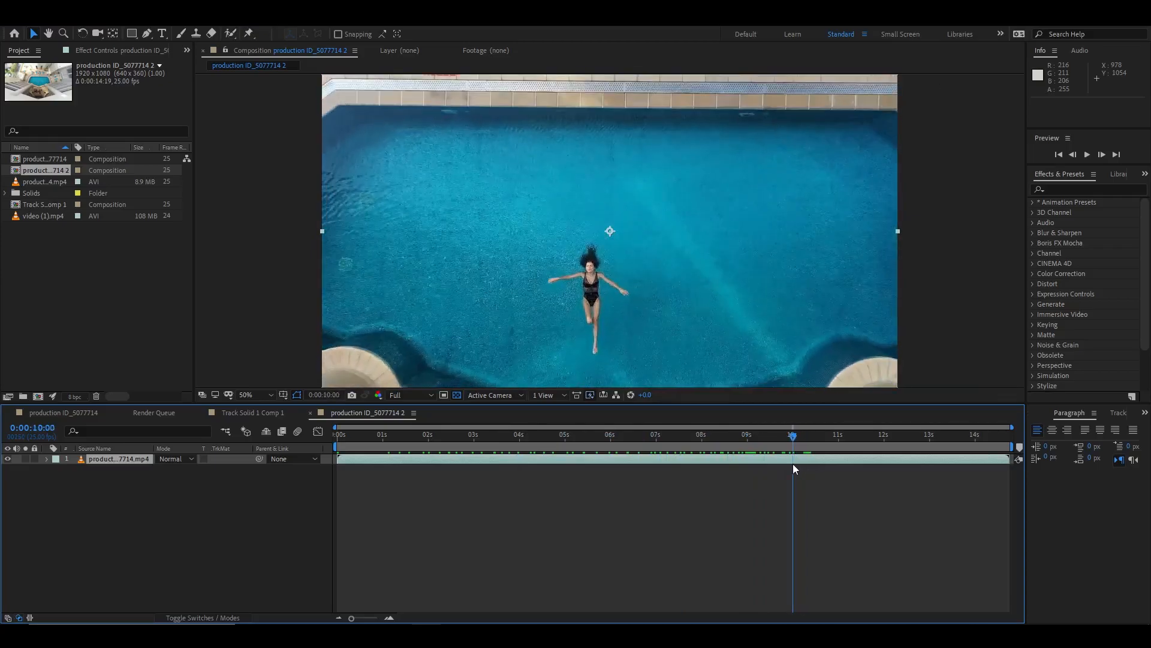
key("n")
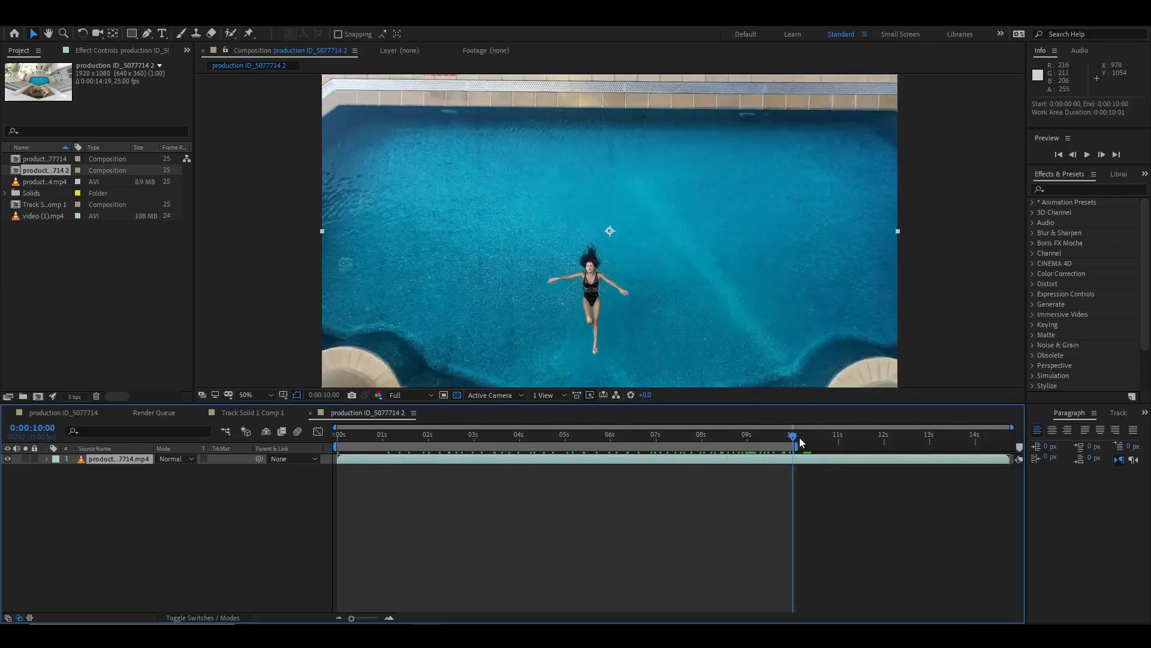
key("Home")
Set the duration of the new composition to 0:00:10:00 in its settings
right_click(365, 418)
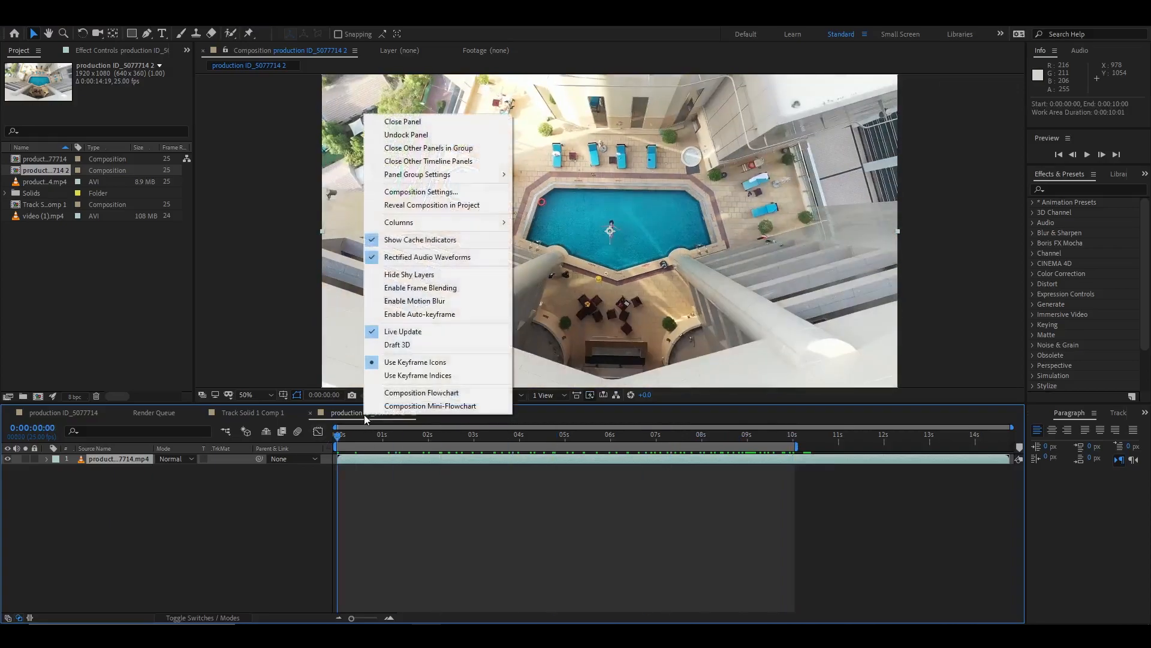
left_click(431, 193)
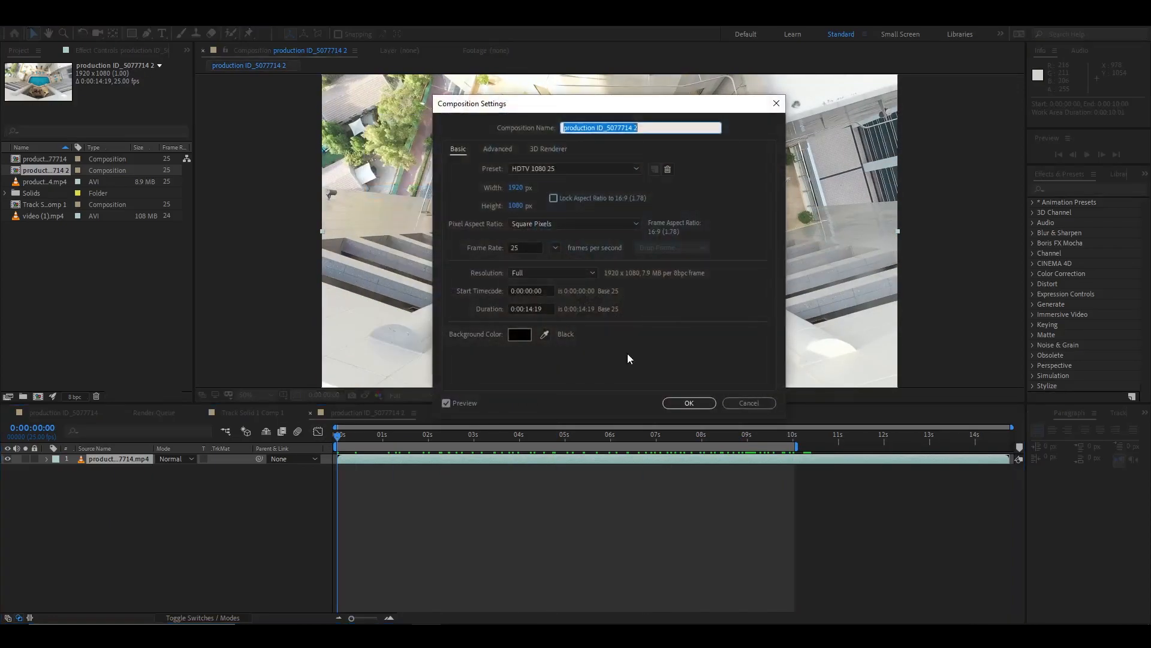
left_click(534, 311)
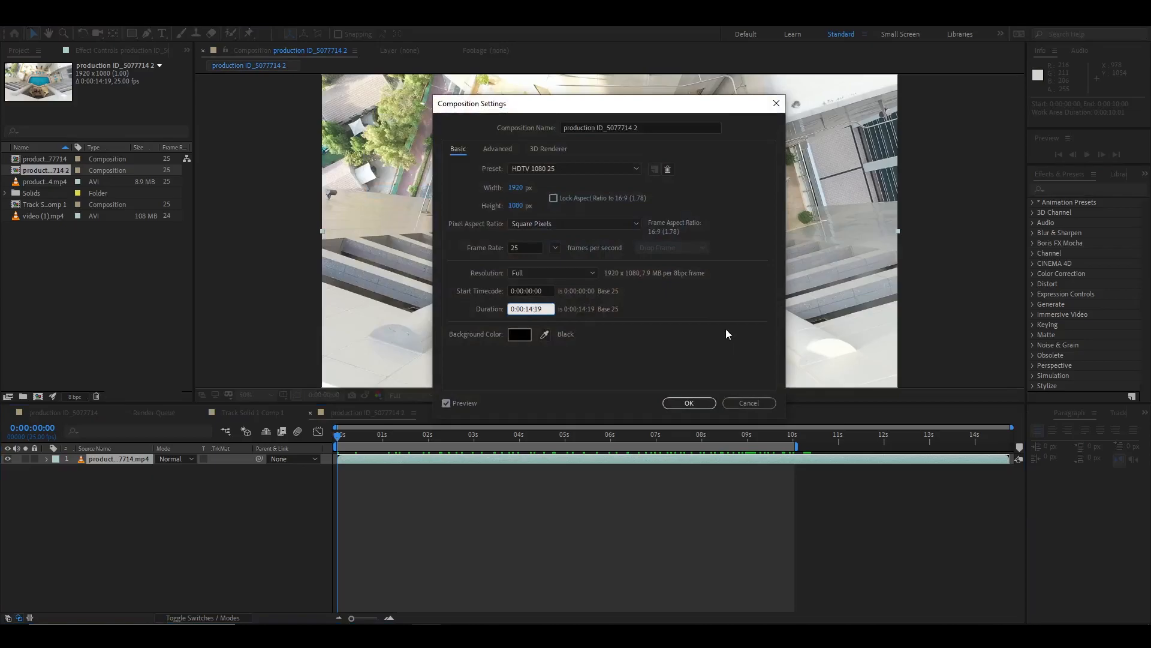
key("BackSpace")
type("00")
left_click(696, 408)
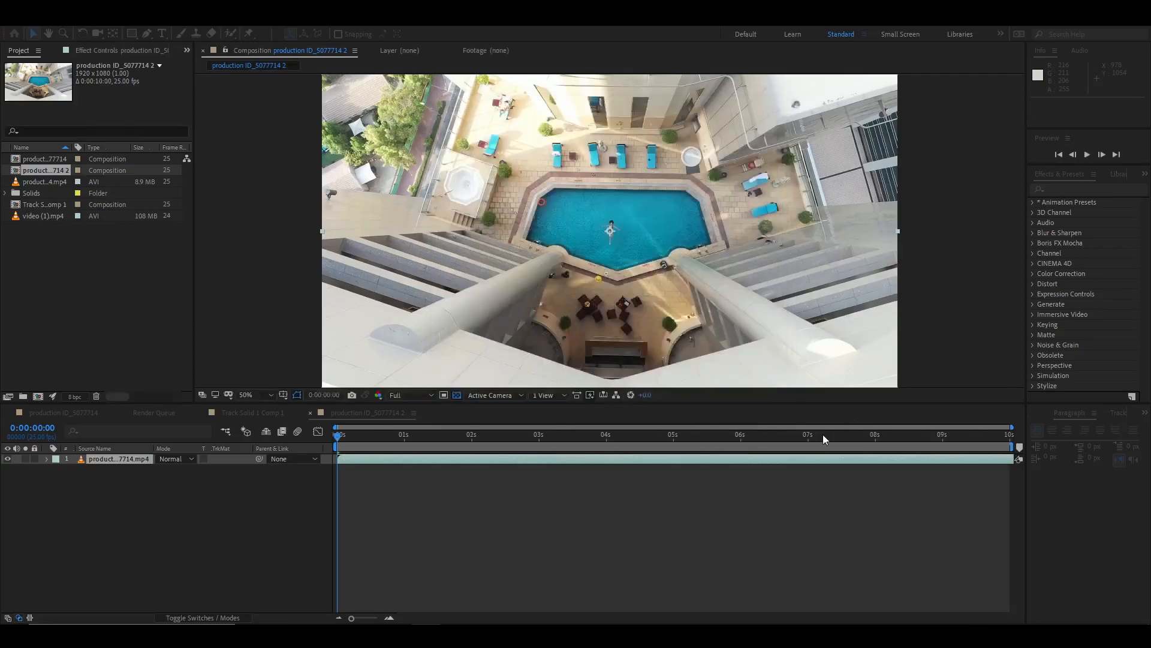
Find the 3D Camera Tracker effect and apply it to the pool footage layer
left_click(346, 438)
mouse_move(346, 441)
left_mouse_down()
mouse_move(953, 456)
mouse_move(338, 460)
left_mouse_up()
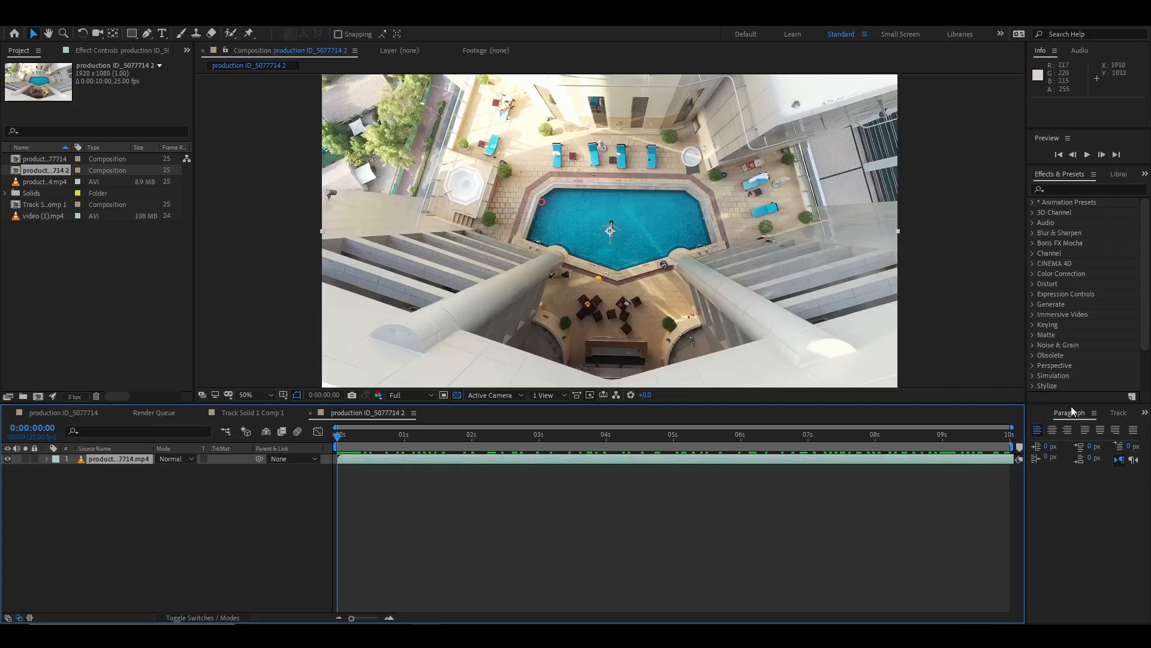
left_click(1118, 414)
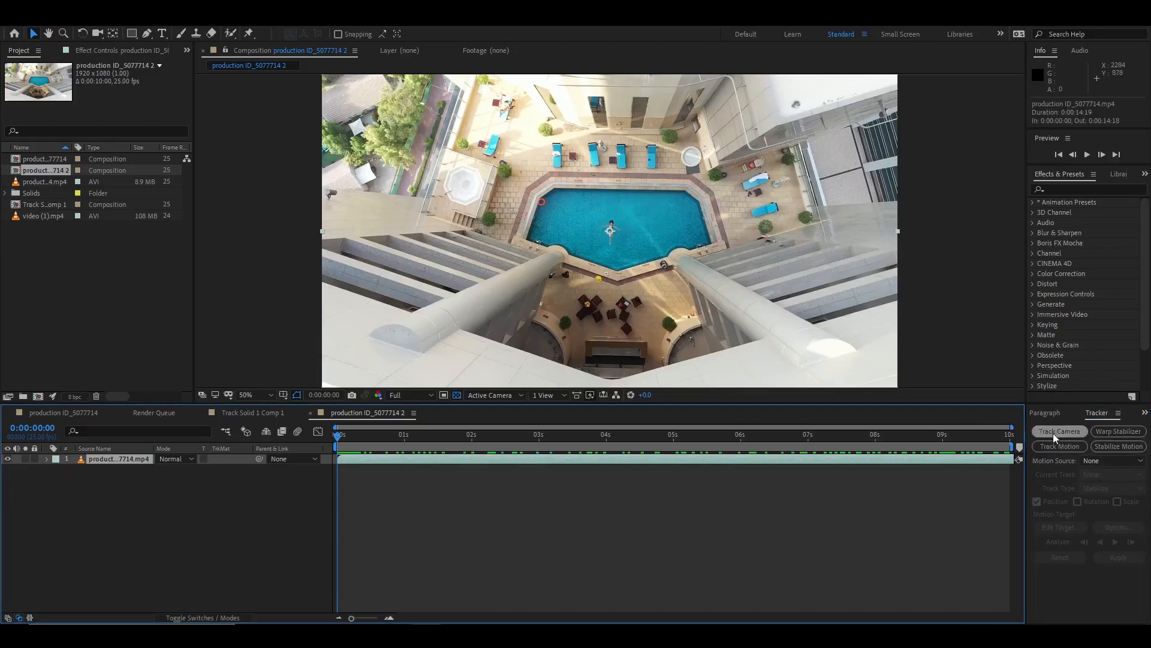
left_click(1077, 188)
type("3d")
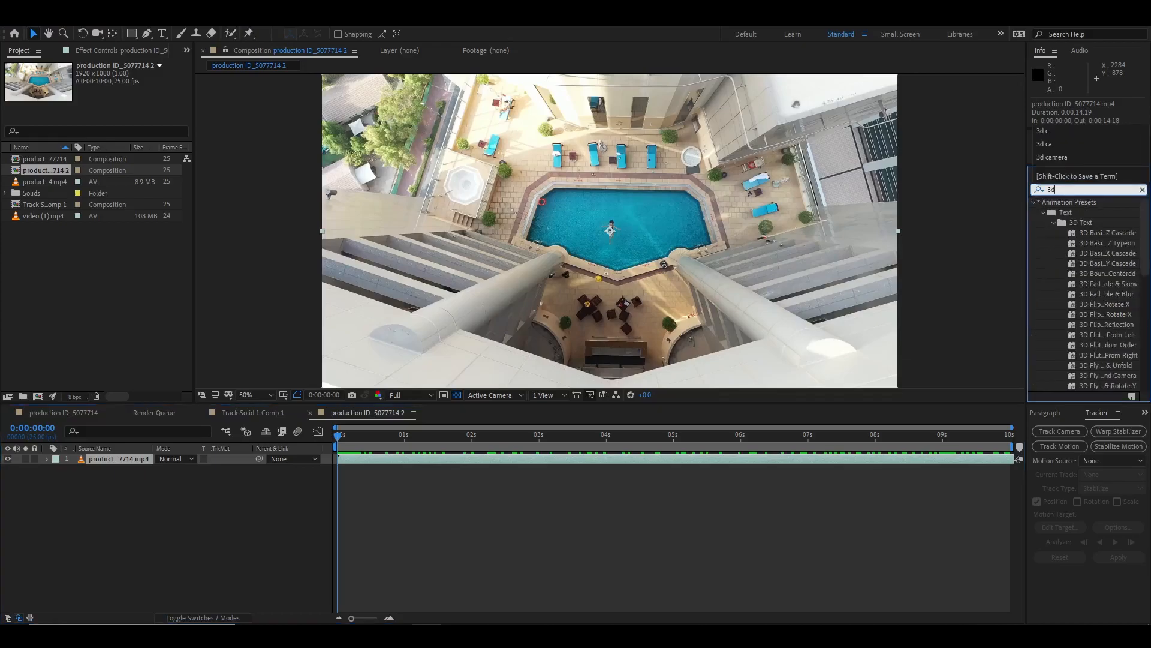
type(" camer")
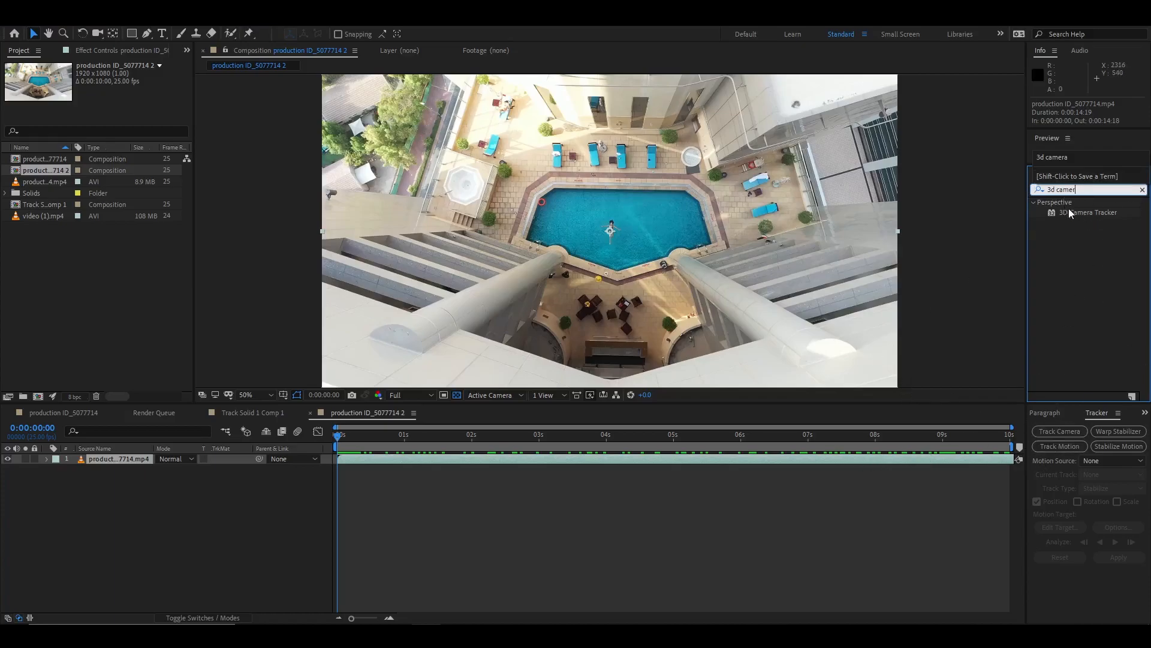
left_click_drag(1074, 212, 848, 215)
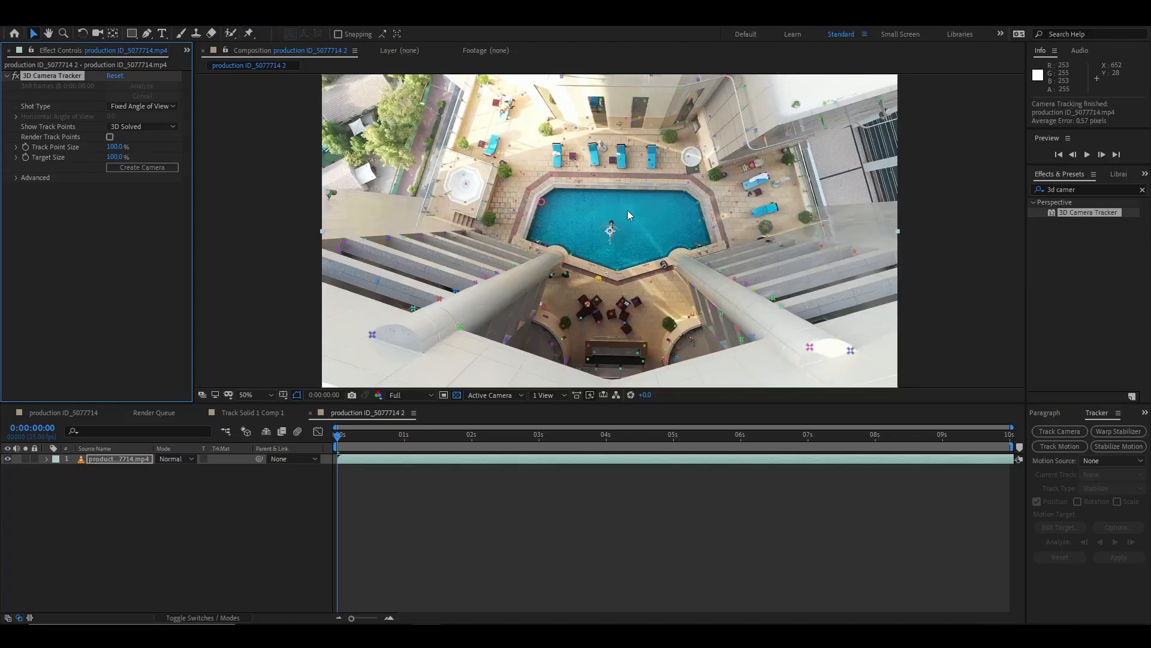
Select track points around the edge of the pool so that the target plane lies flat on the water
scroll(627, 229, "up", 2)
scroll(524, 207, "down", 4)
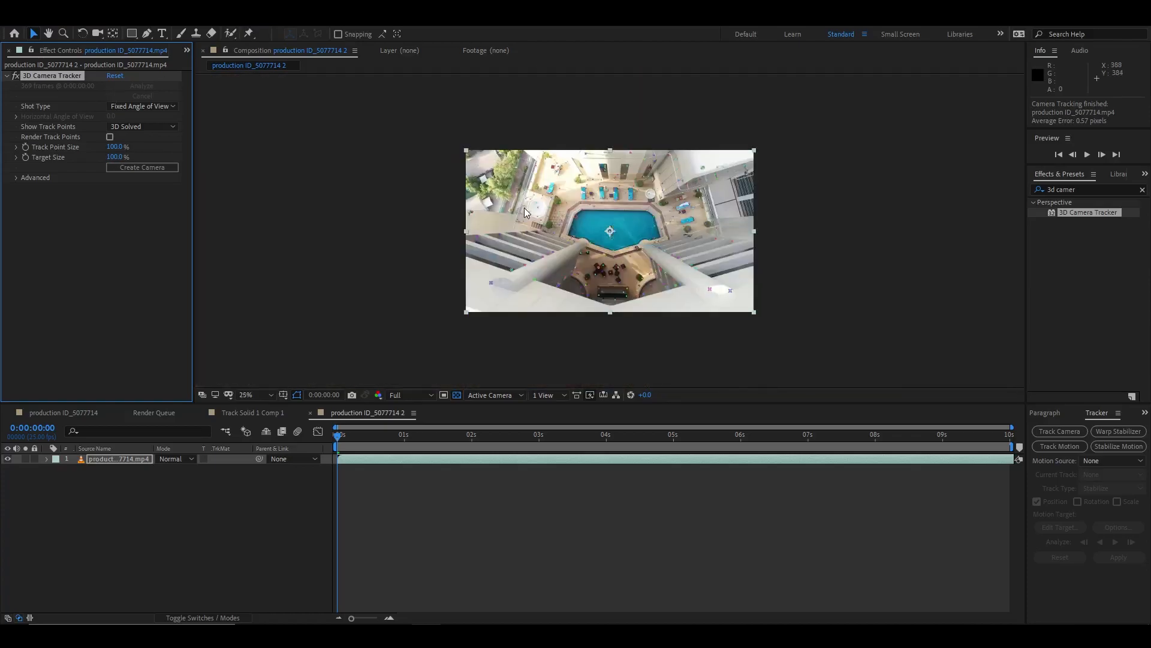
scroll(588, 221, "up", 4)
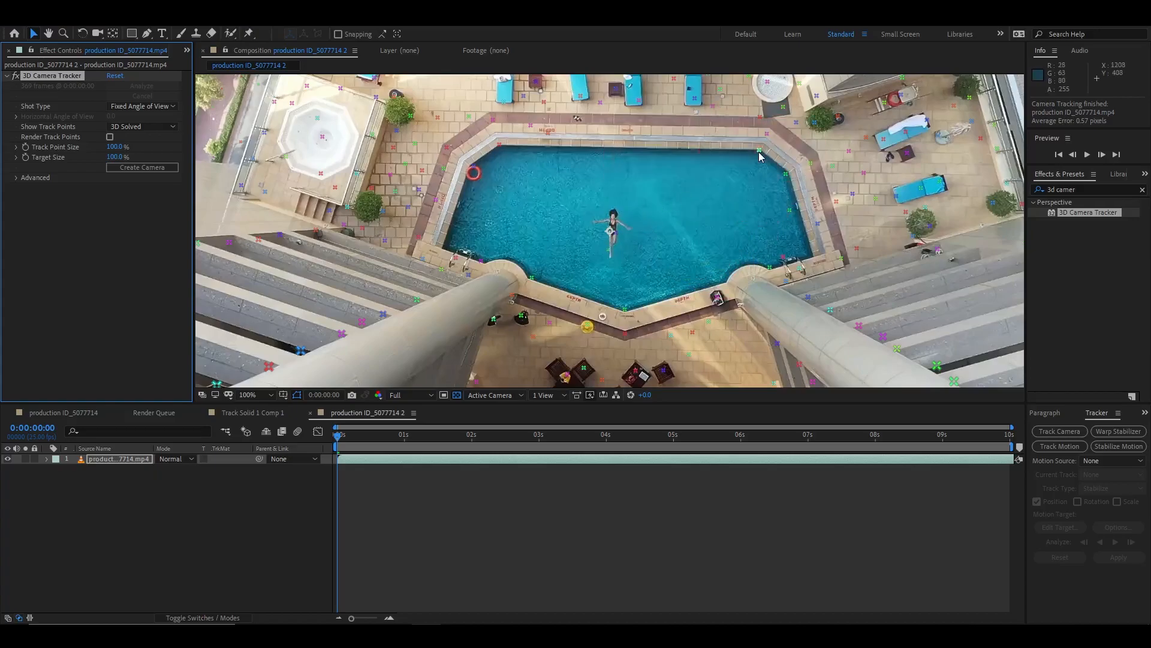
scroll(719, 153, "up", 2)
scroll(765, 161, "down", 1)
scroll(765, 160, "down", 2)
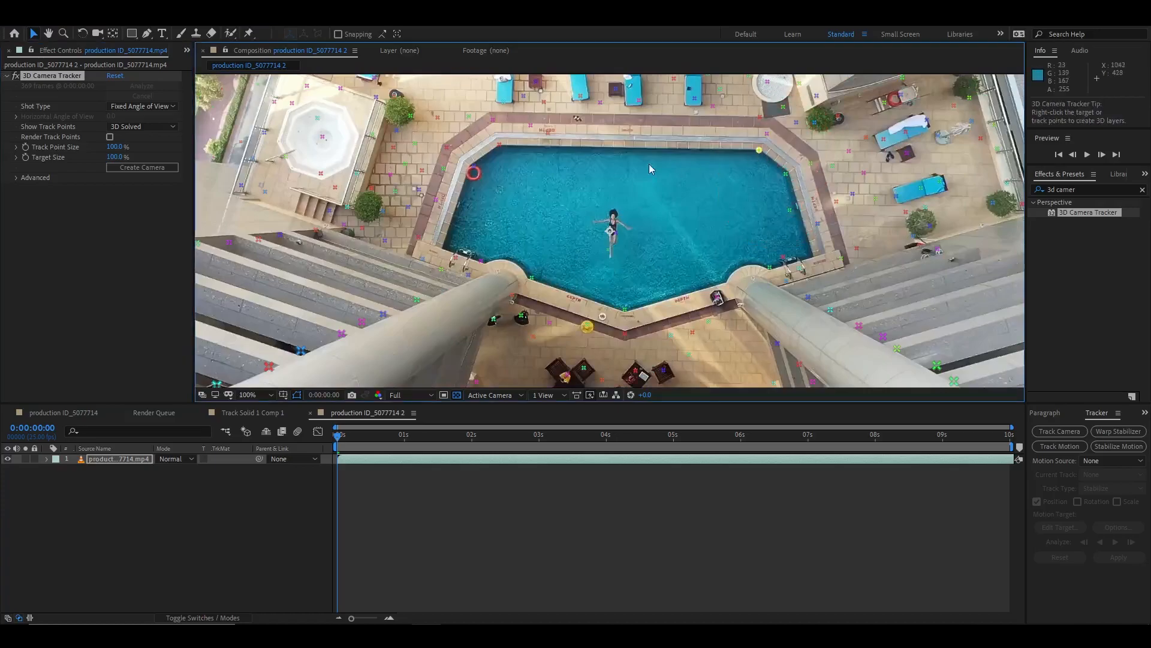
left_click(498, 146, "shift")
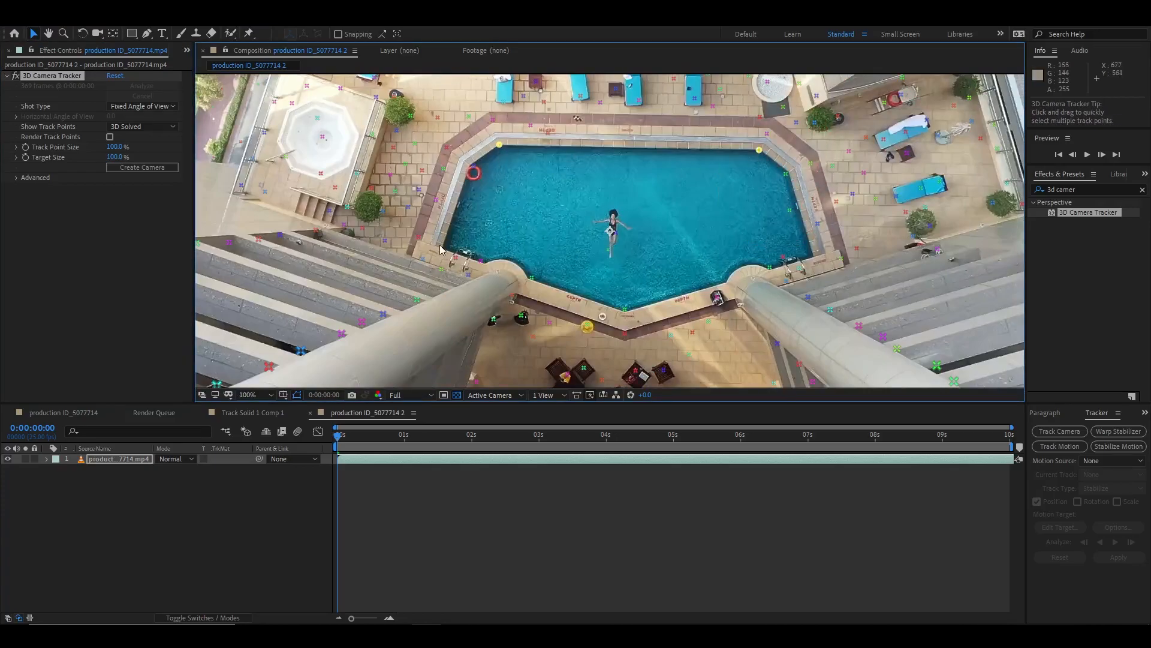
left_click(423, 259, "shift")
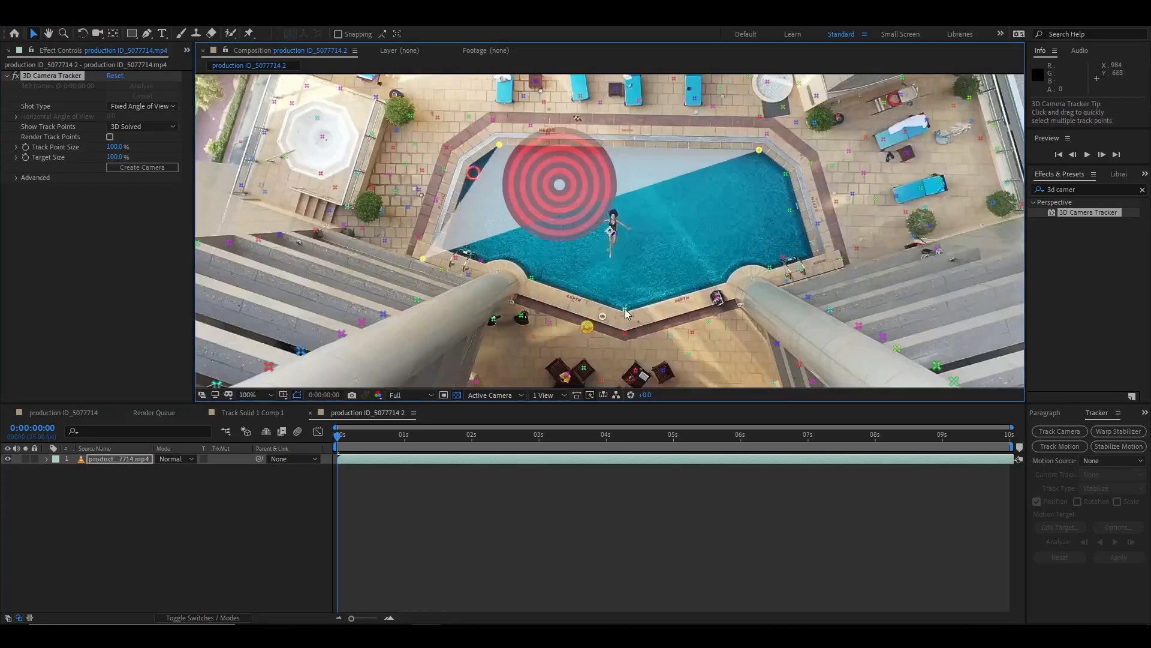
left_click(625, 309, "shift")
left_click(801, 267, "shift")
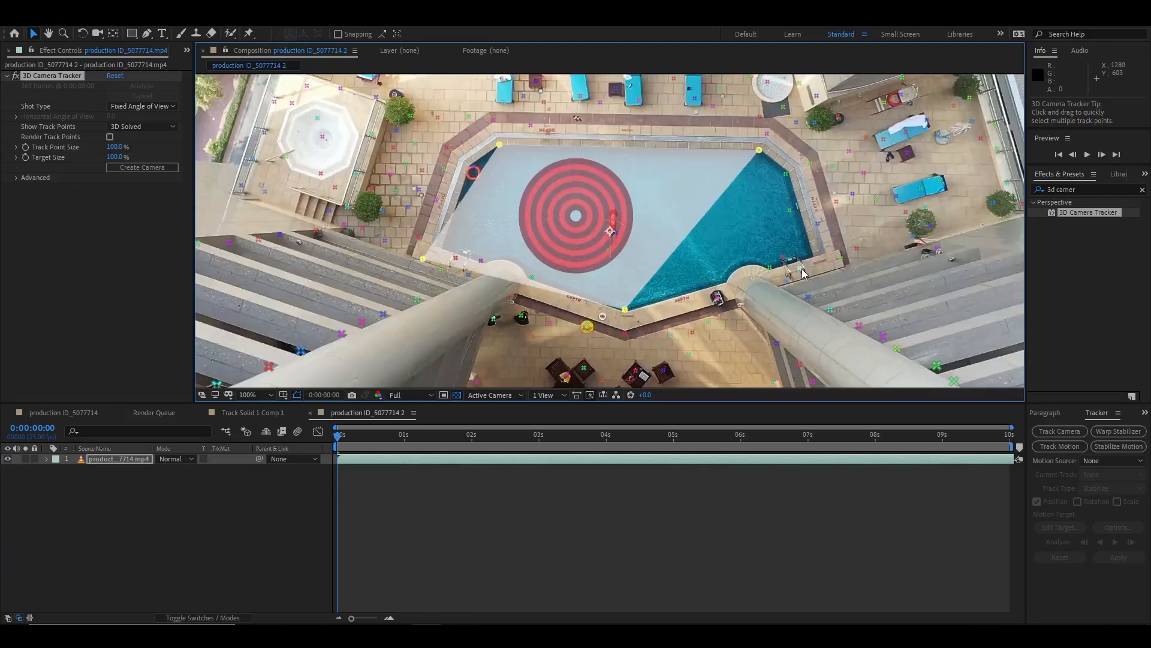
left_click(841, 258, "shift")
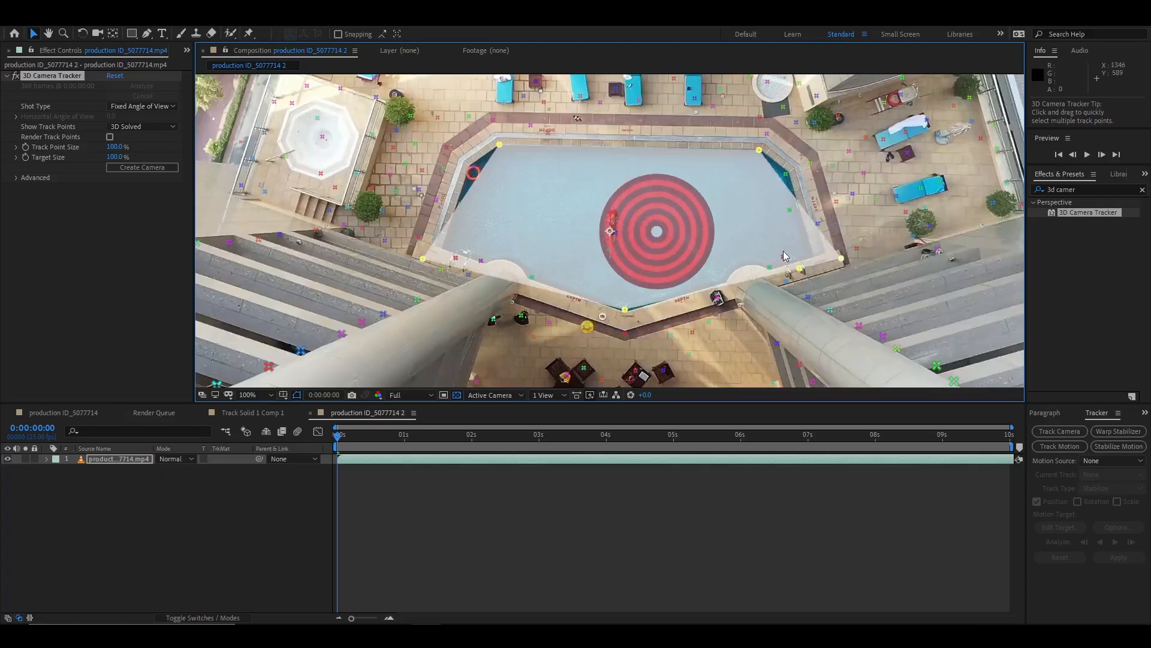
left_click(817, 223, "shift")
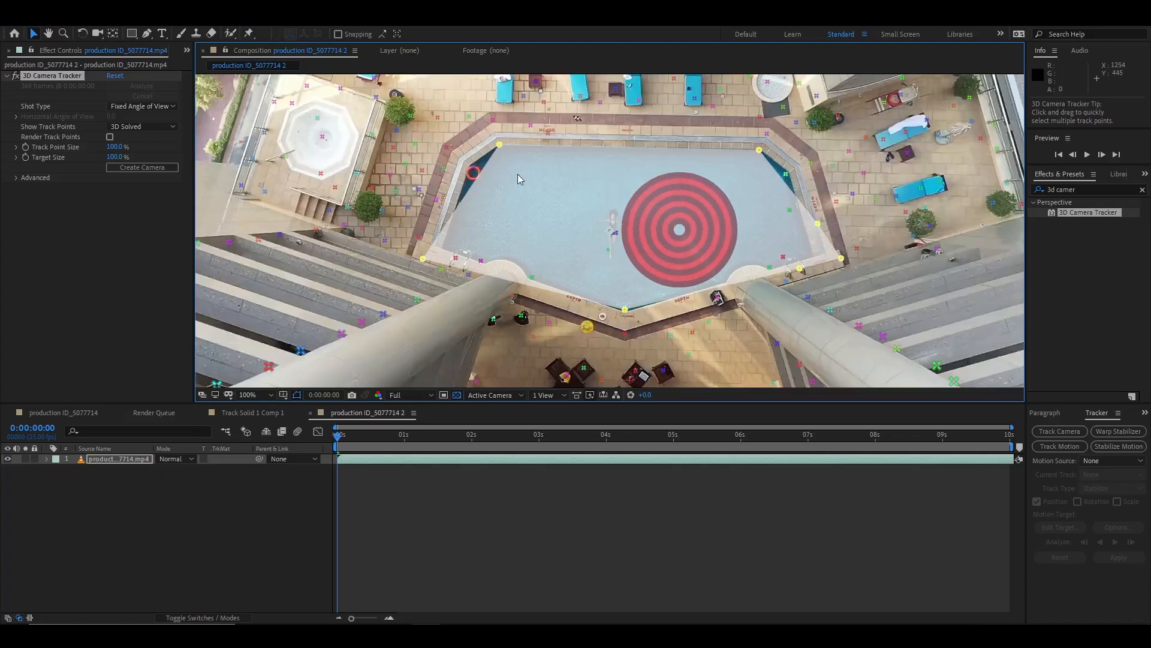
left_click(474, 169, "shift")
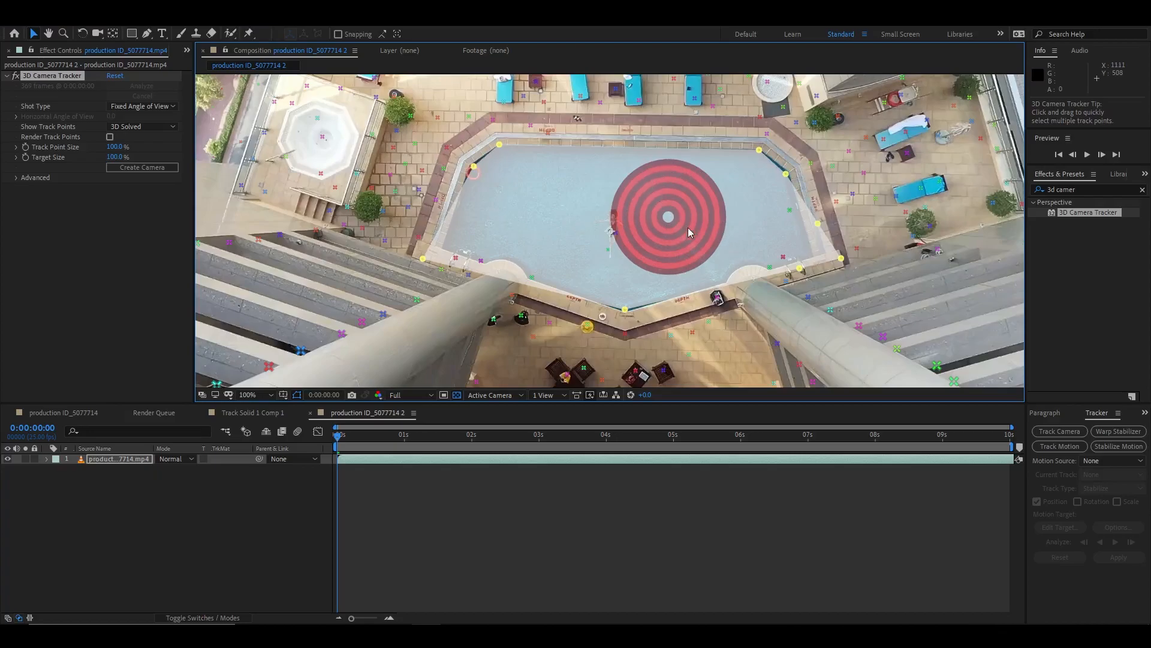
Create a solid and camera from the selected track points and check the solid's tracking along the timeline
right_click(647, 204)
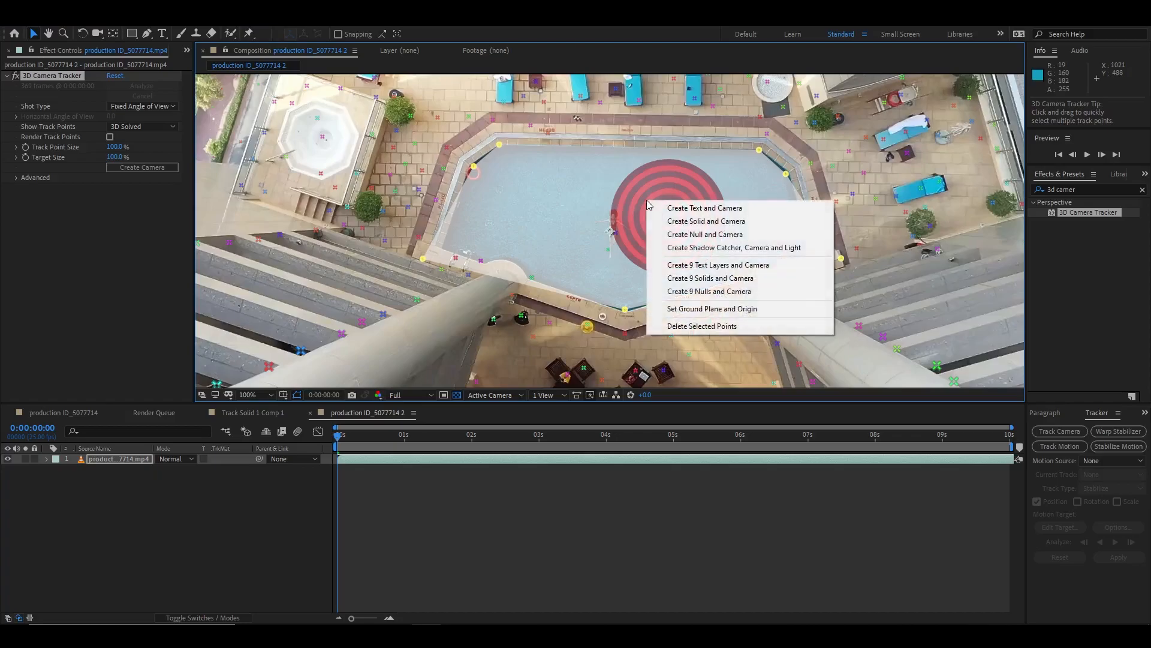
left_click(707, 222)
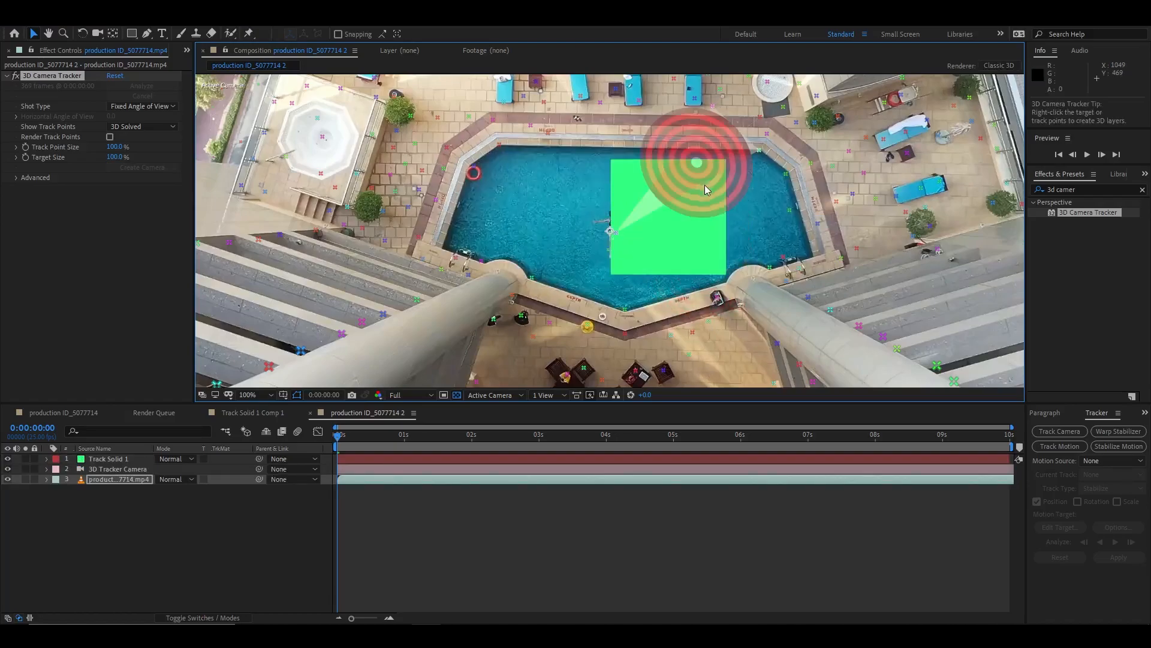
left_click(343, 436)
scroll(596, 273, "down", 3)
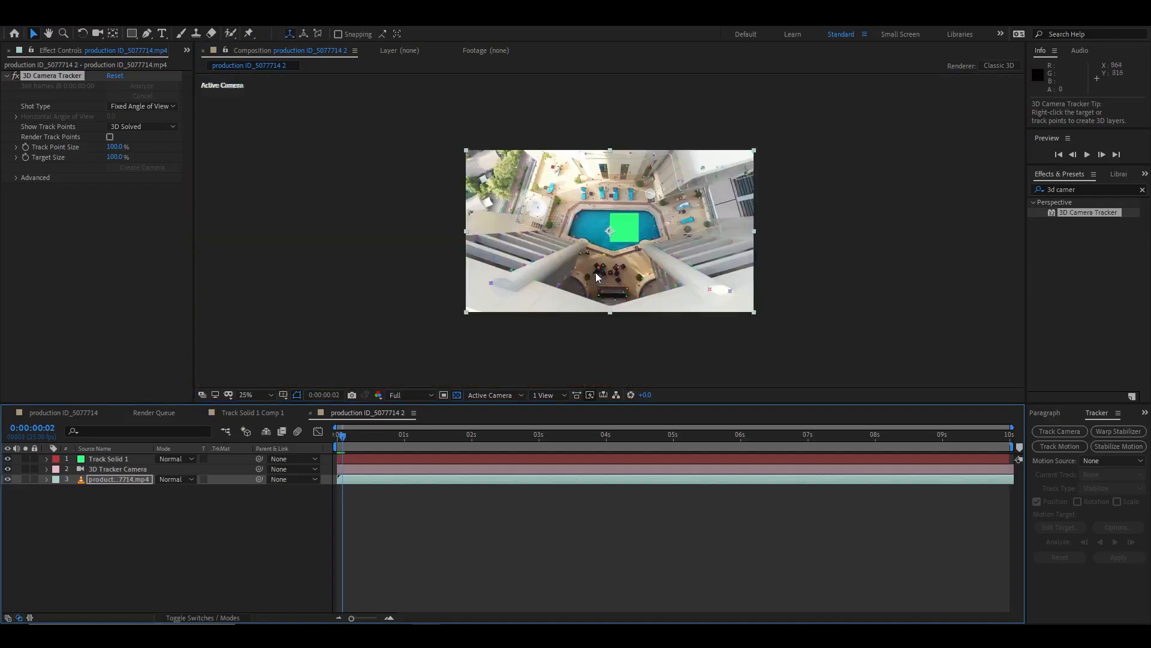
mouse_move(351, 441)
left_mouse_down()
mouse_move(944, 444)
mouse_move(473, 435)
mouse_move(386, 420)
mouse_move(935, 430)
mouse_move(336, 435)
left_mouse_up()
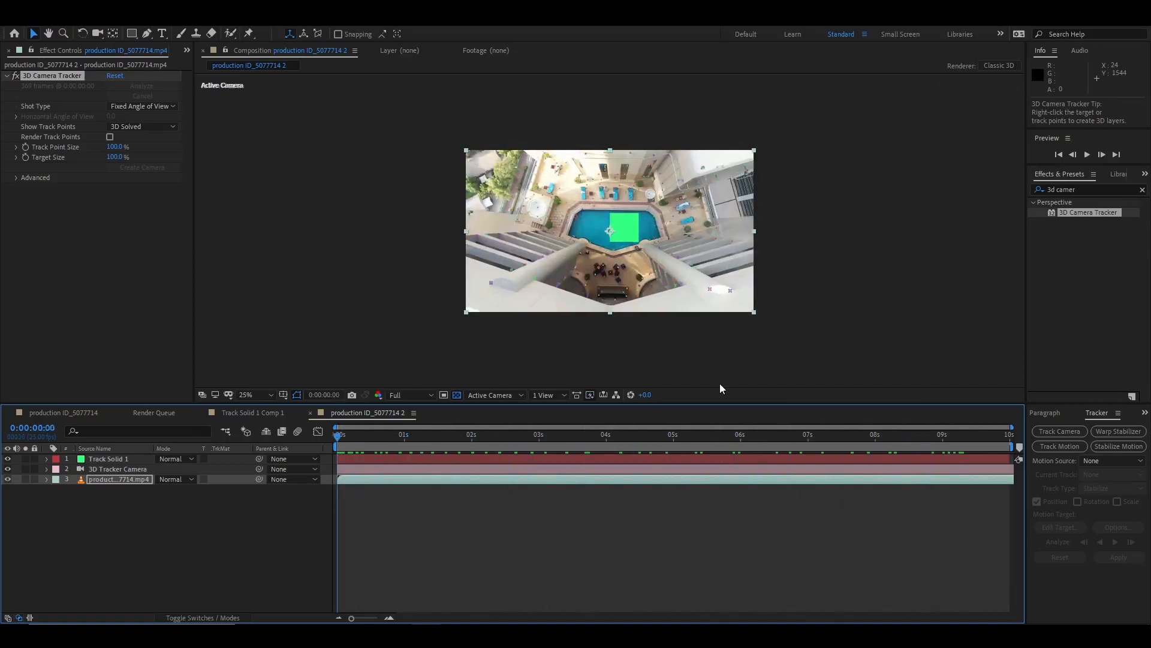
Show the Position properties of the Track Solid 1 and 3D Tracker Camera layers
left_click(567, 397)
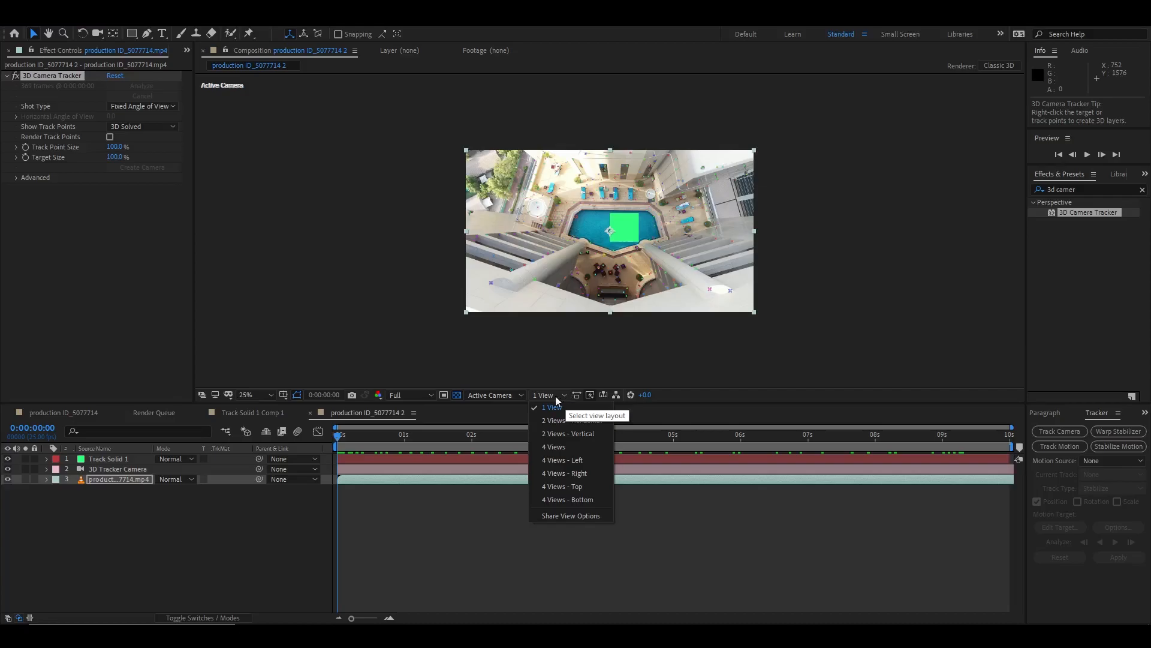
left_click(256, 466)
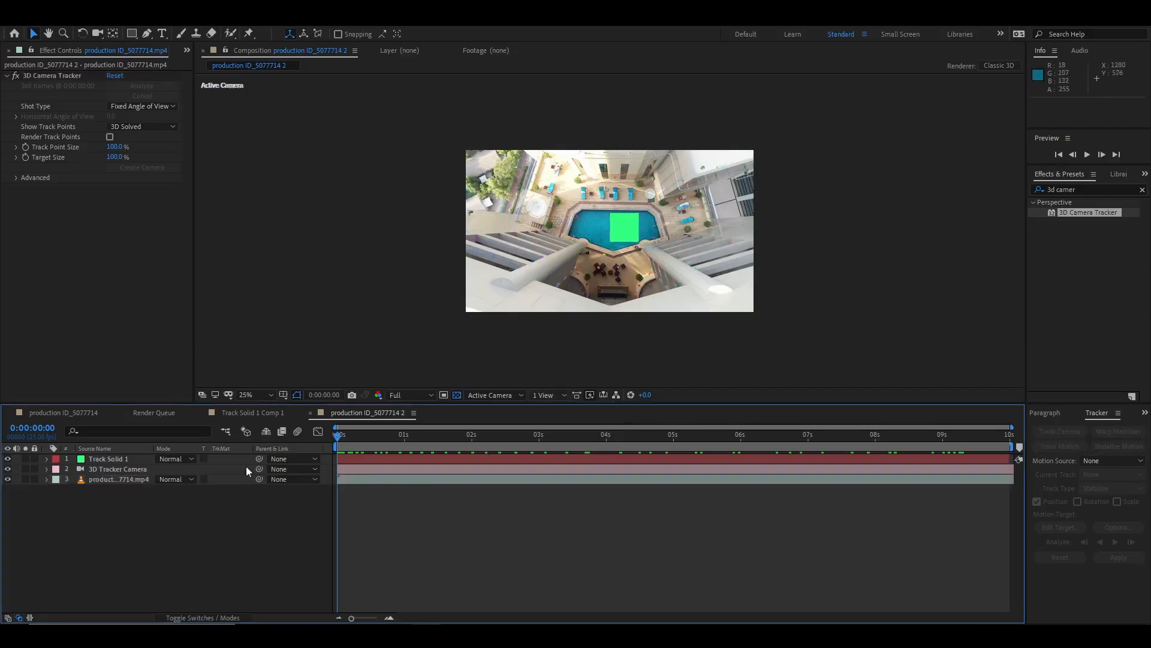
left_click(130, 459)
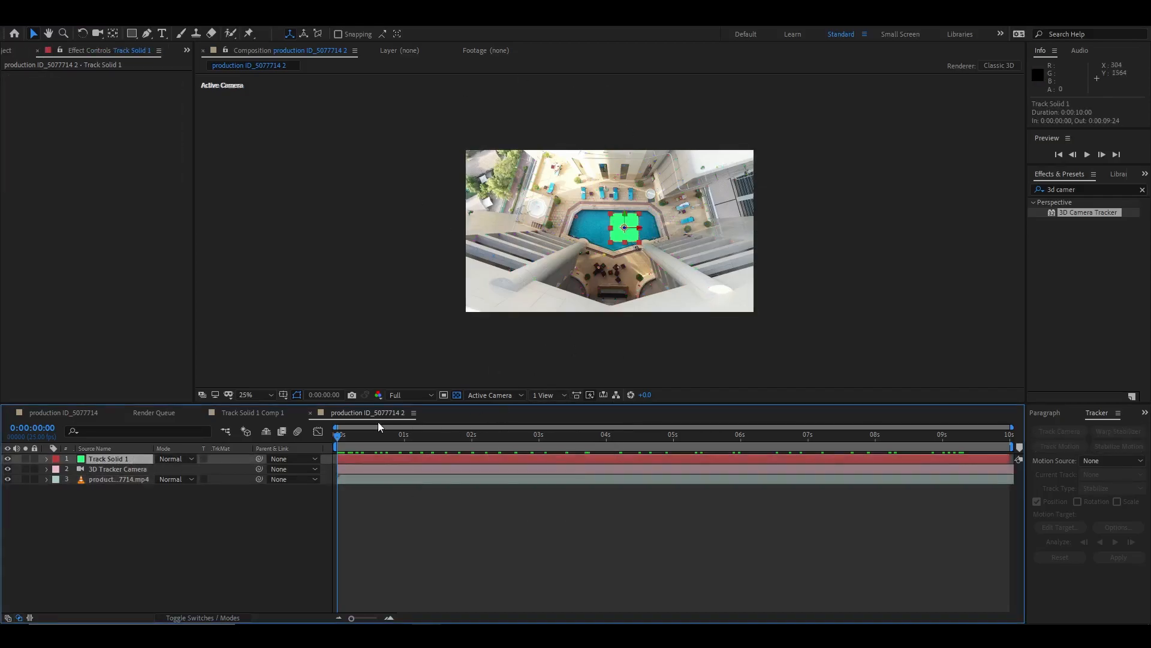
key("p")
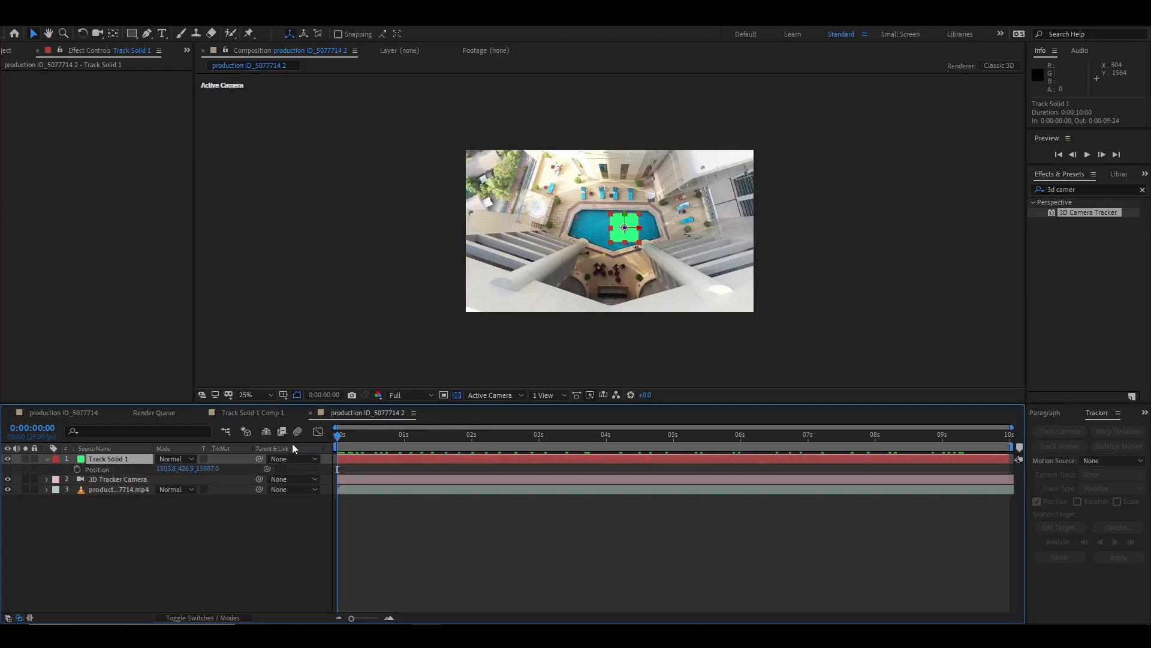
left_click(145, 480)
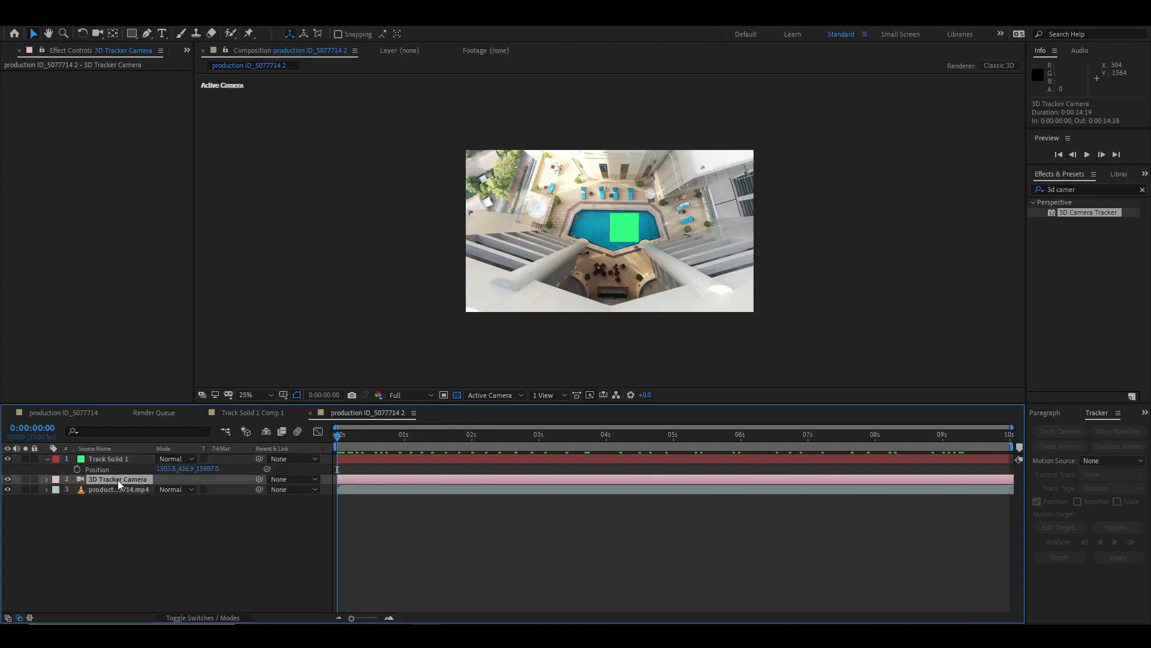
key("p")
left_click_drag(345, 439, 338, 481)
Switch the composition to 2 Views - Horizontal and examine the tracker camera's motion path in the Top view
left_click(555, 394)
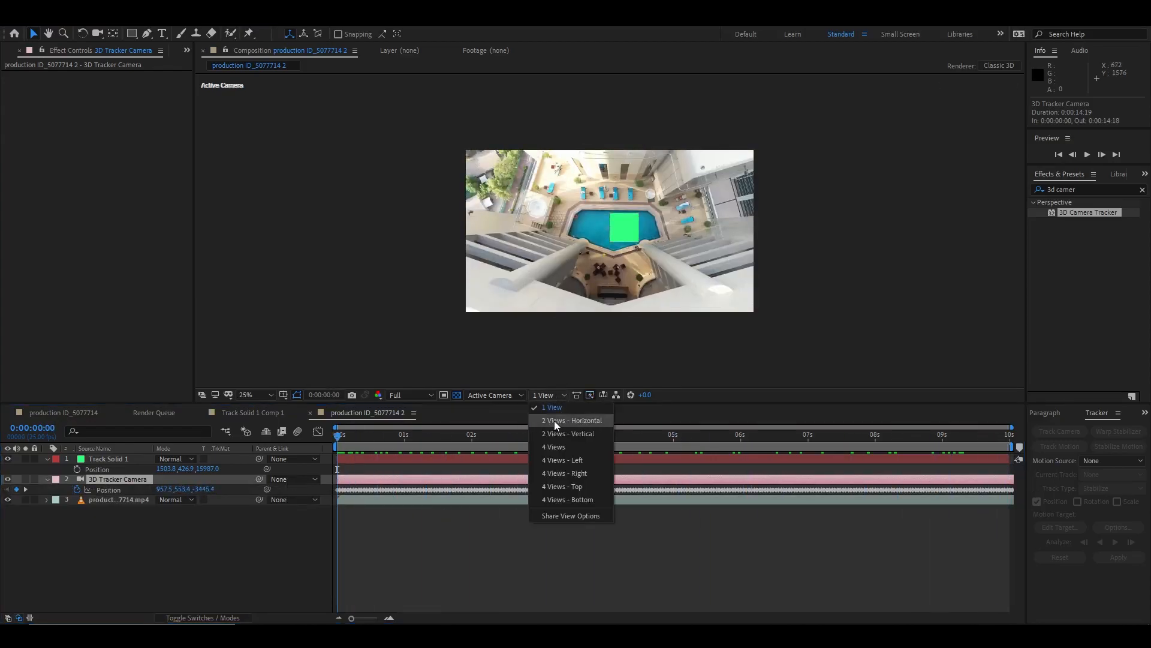
left_click(554, 421)
scroll(379, 266, "down", 2)
left_click_drag(452, 301, 520, 184)
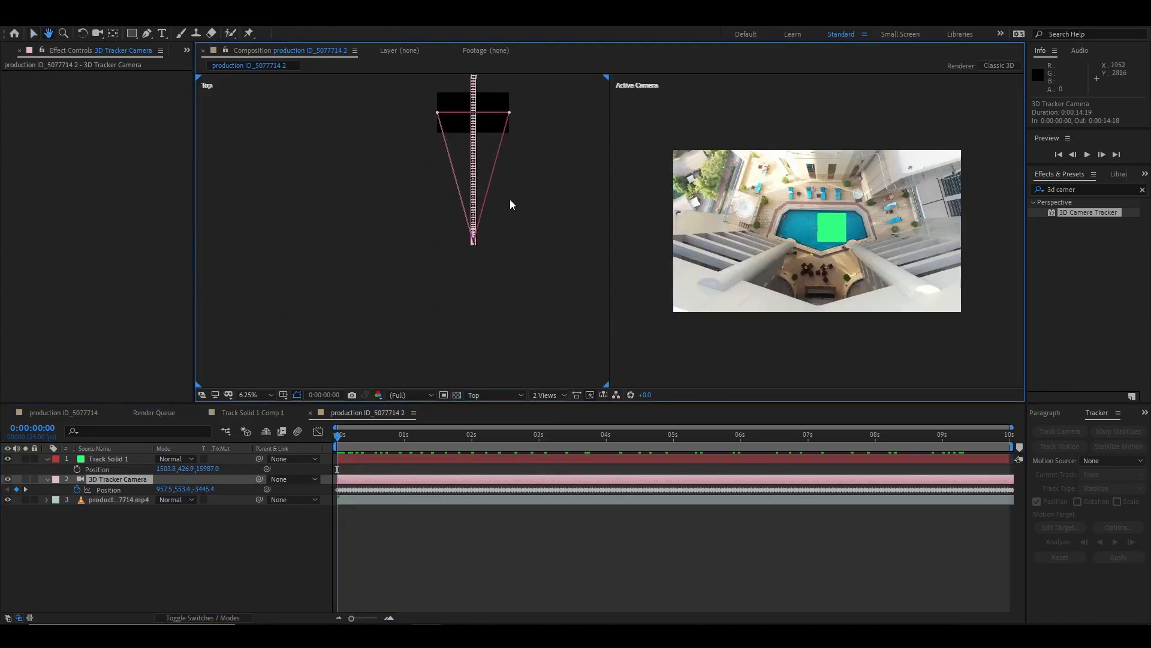
scroll(483, 246, "up", 3)
scroll(545, 264, "down", 4)
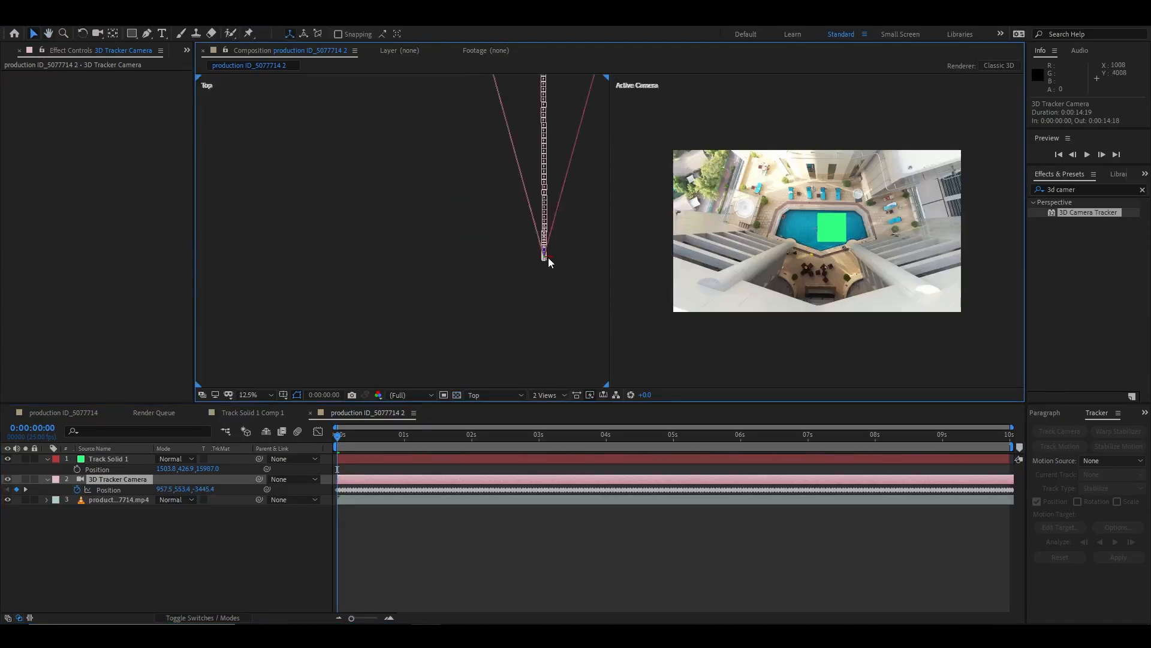
left_click_drag(549, 257, 423, 390)
scroll(402, 262, "down", 2)
left_click_drag(474, 235, 507, 351)
left_click_drag(506, 195, 494, 124)
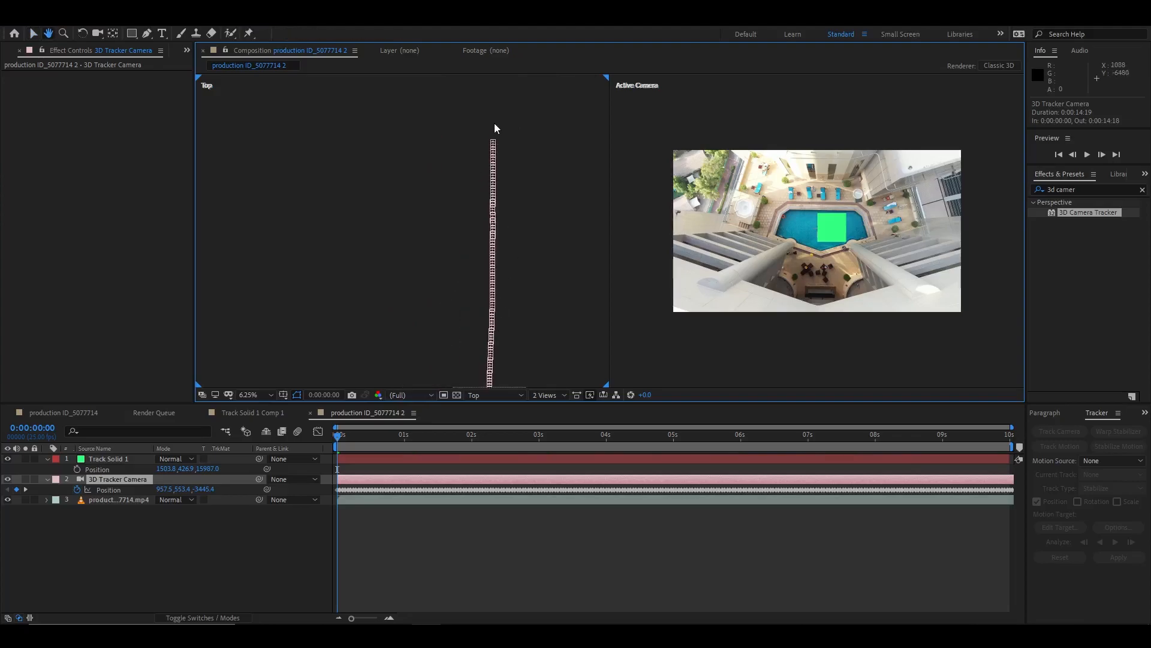
Select the Track Solid 1 layer and locate it relative to the camera in the Top view
left_click(120, 459)
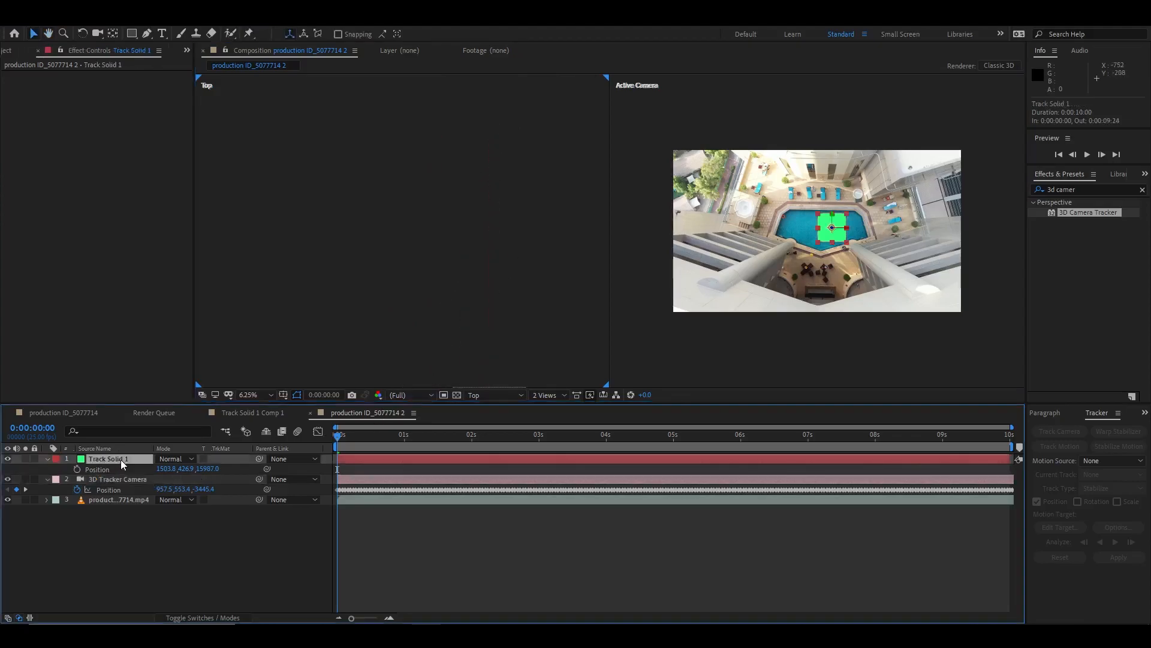
scroll(515, 267, "down", 2)
left_click_drag(514, 267, 520, 274)
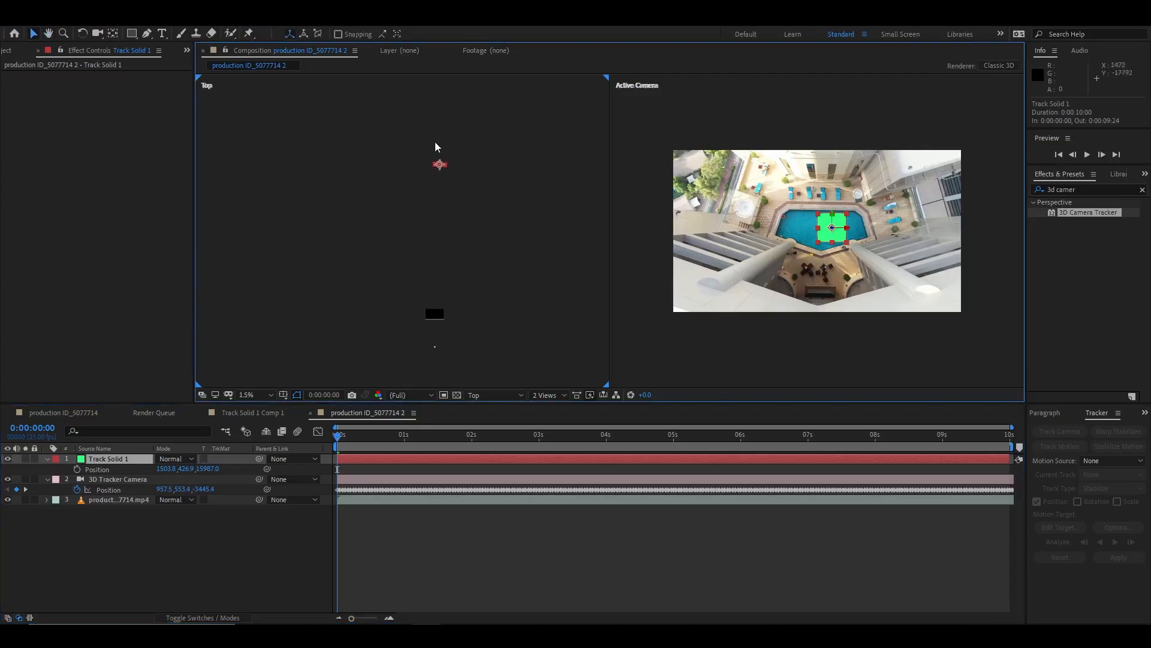
Deselect the solid and return the composition viewer to a single Active Camera view
left_click(455, 528)
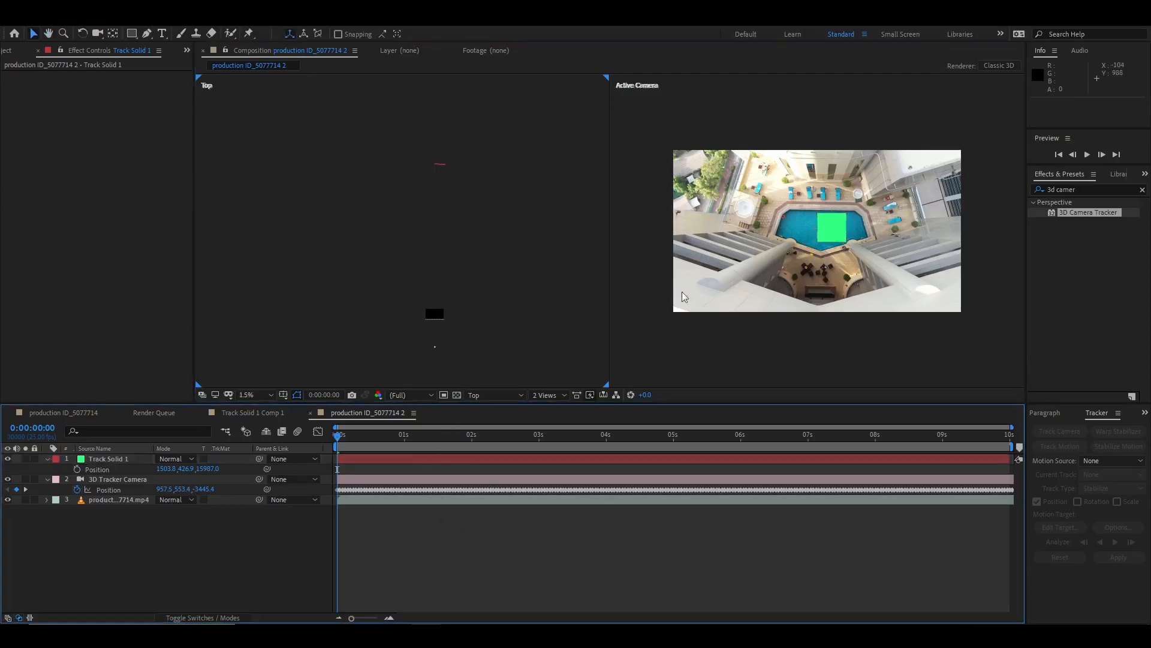
scroll(707, 270, "up", 2)
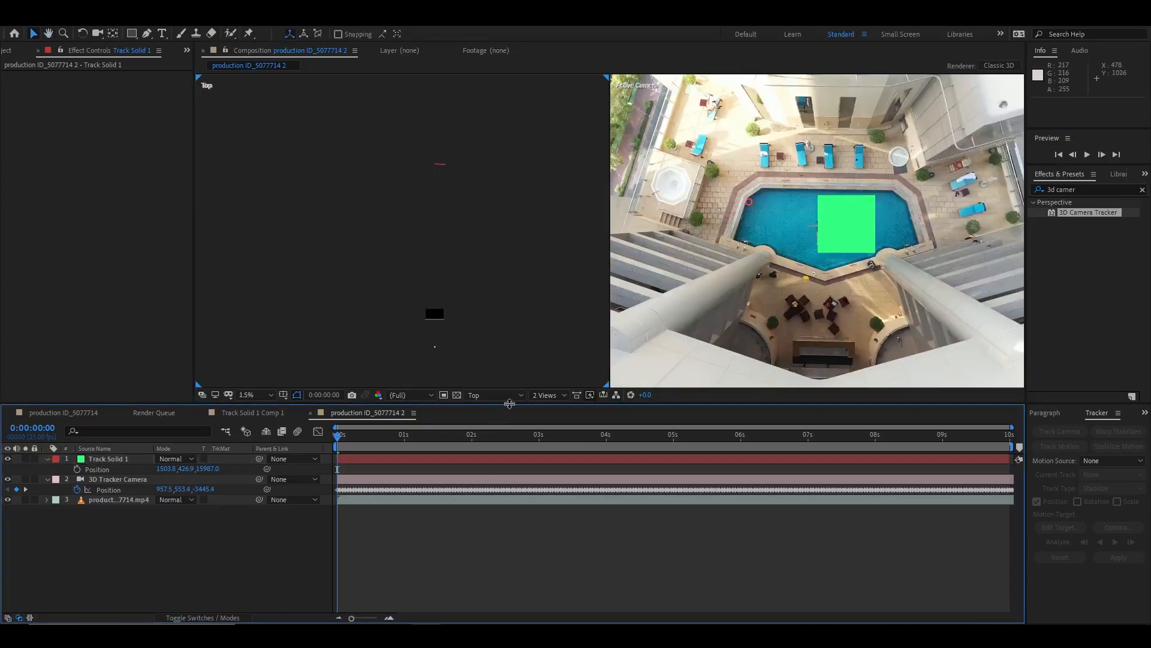
left_click(544, 394)
left_click(548, 407)
scroll(690, 315, "up", 3)
Pre-compose the Track Solid 1 layer, leaving all attributes in the production ID_5077714 2 composition
left_click(119, 458)
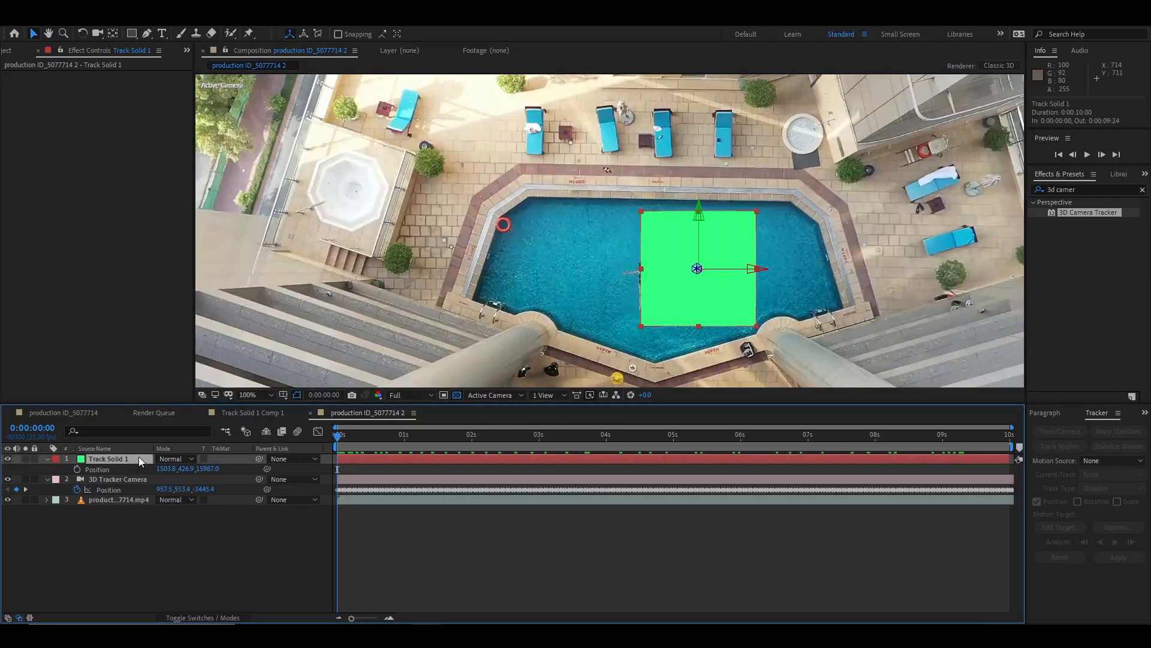
key("ctrl+shift+c")
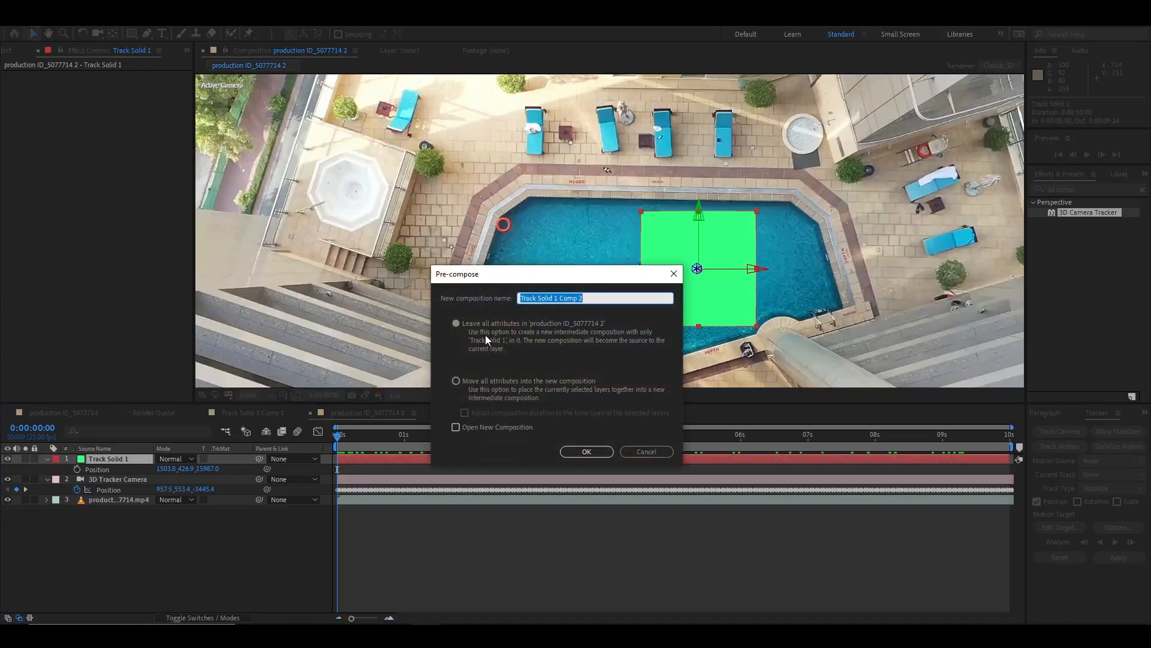
left_click(589, 451)
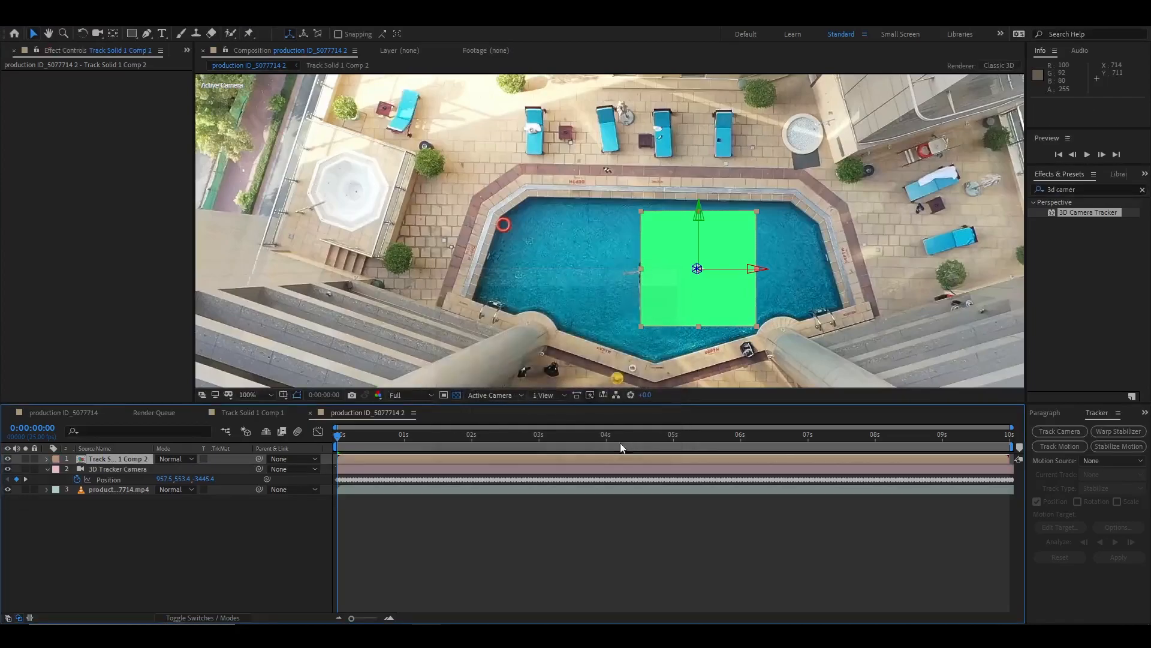
Open the new solid pre-composition and set its composition width to 1920 px
double_click(123, 458)
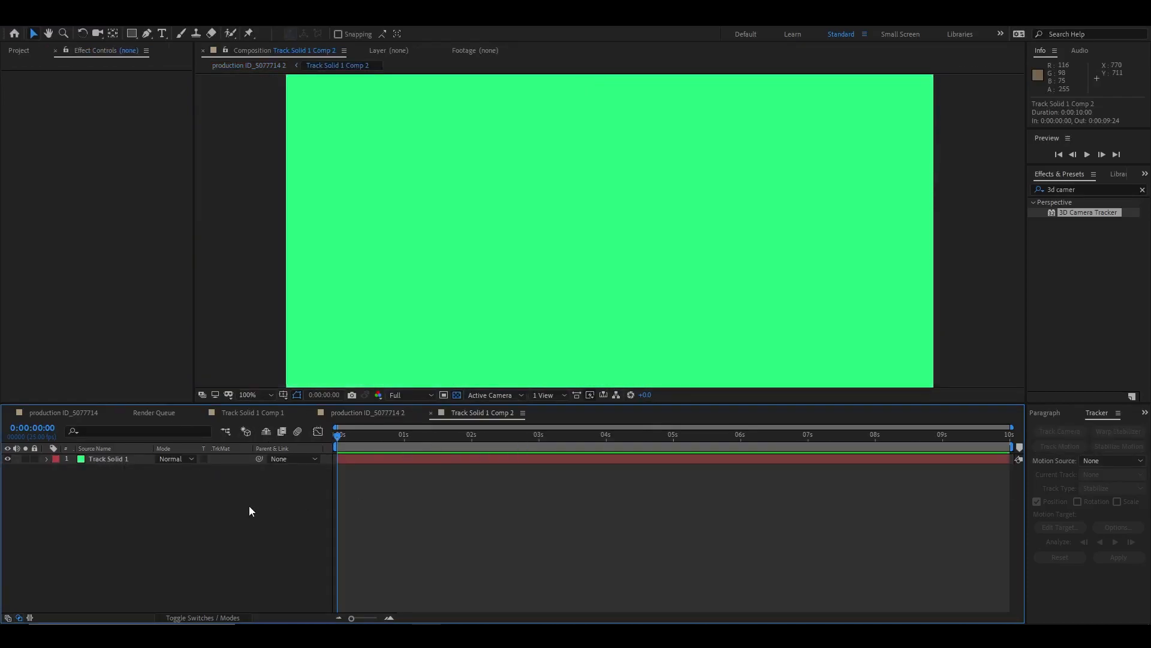
right_click(491, 413)
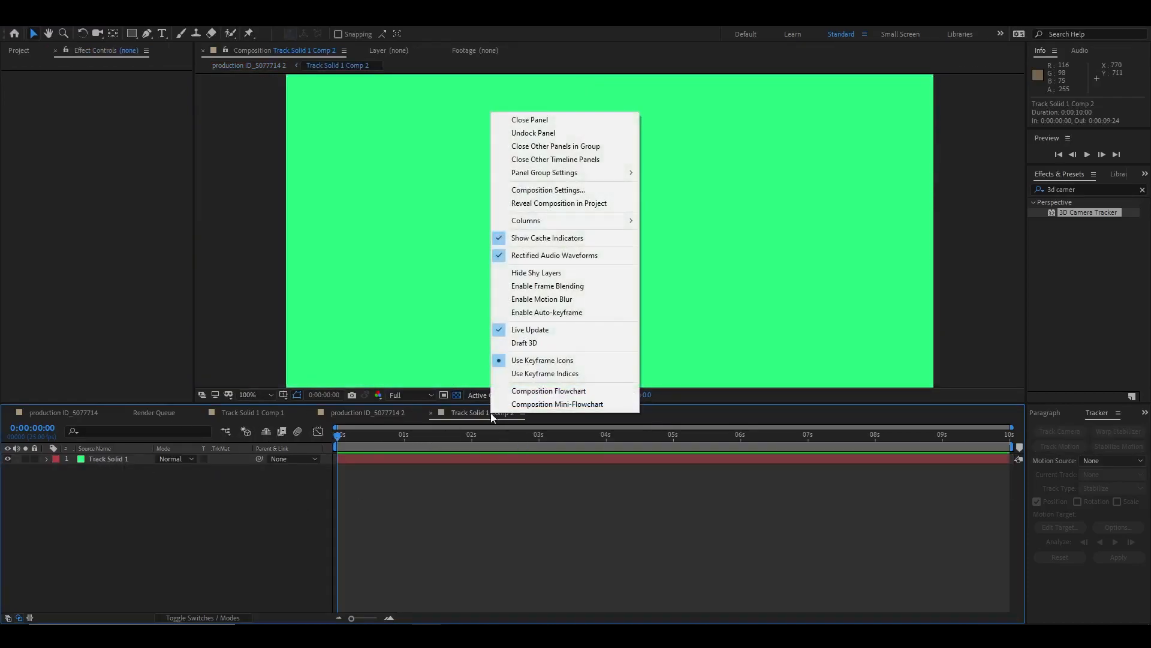
left_click(561, 191)
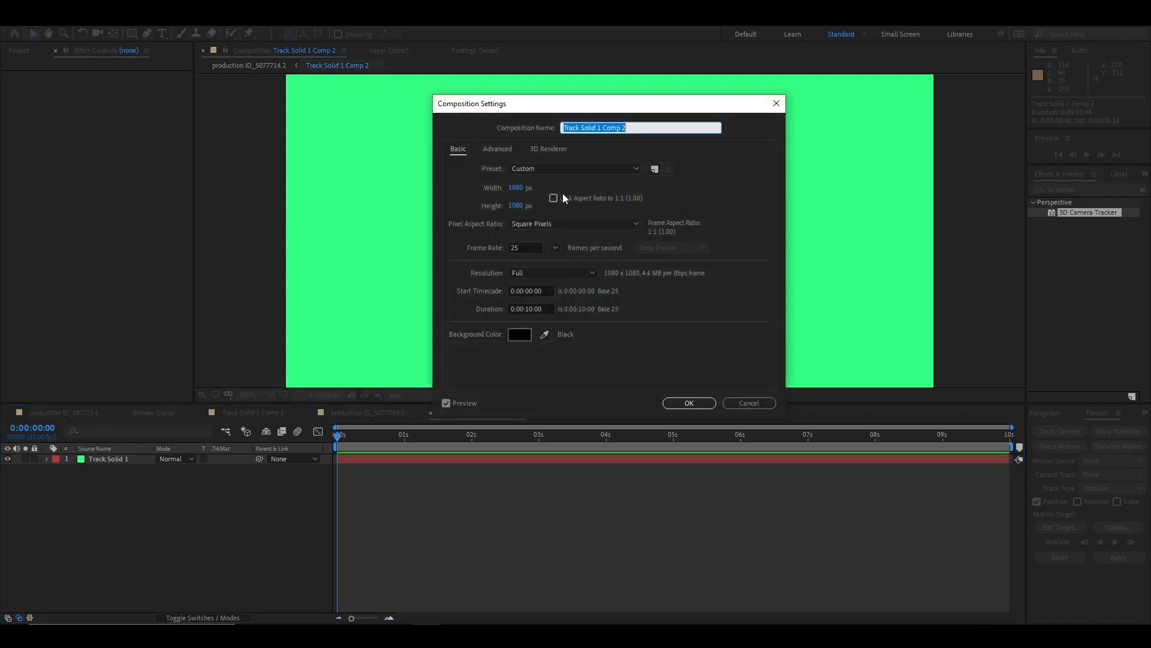
left_click(517, 189)
type("1920")
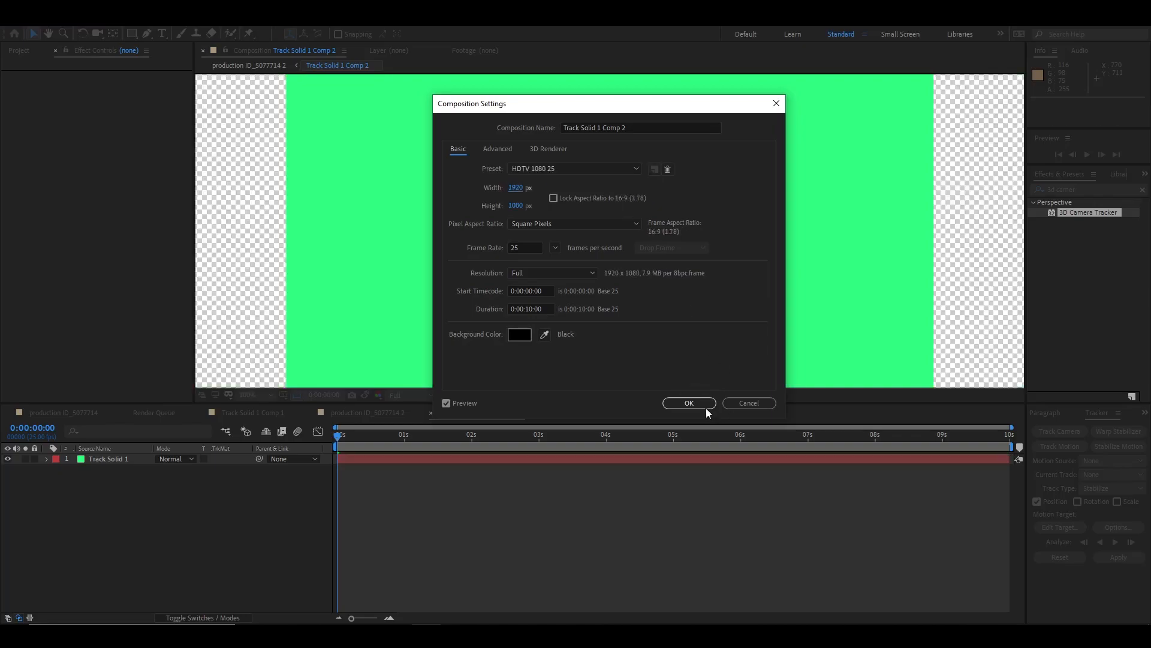
left_click(698, 403)
Hide the Track Solid 1 layer and add the video (1).mp4 footage to the pre-composition
left_click(8, 459)
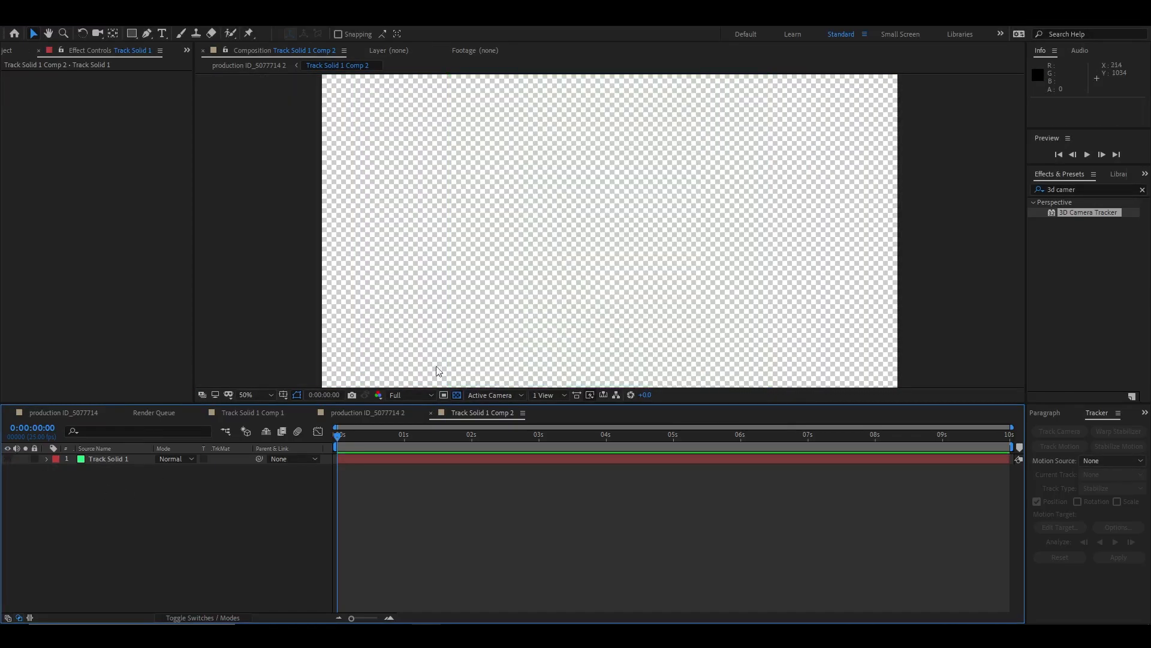
scroll(697, 313, "down", 1)
left_click(8, 51)
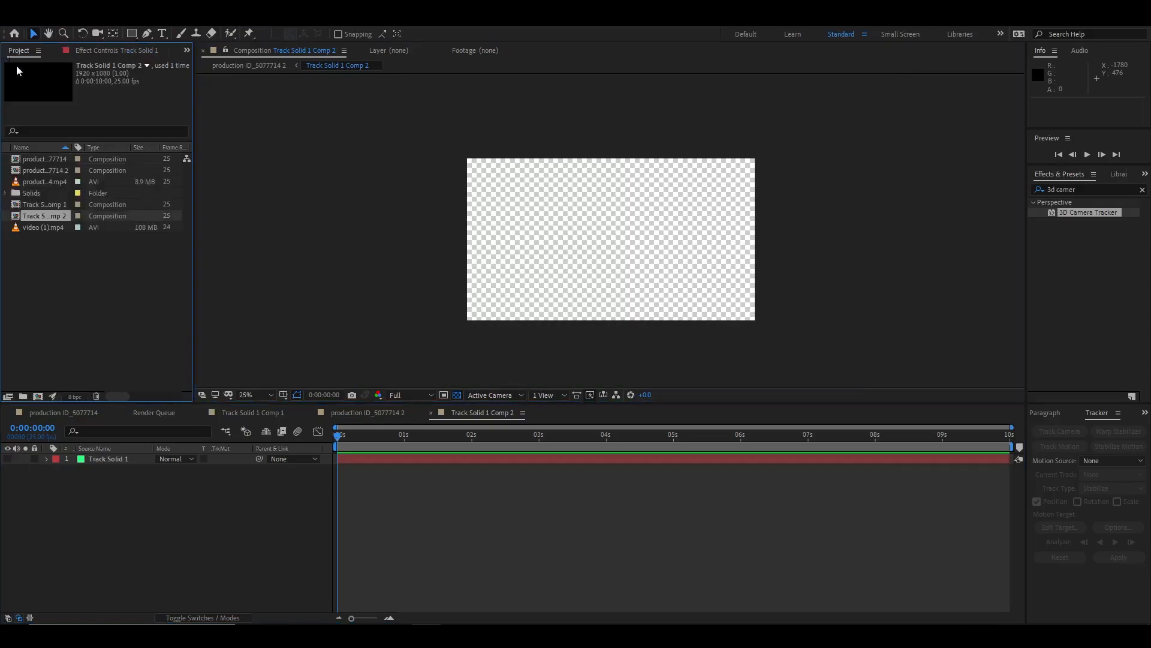
left_click(48, 160)
left_click(60, 183)
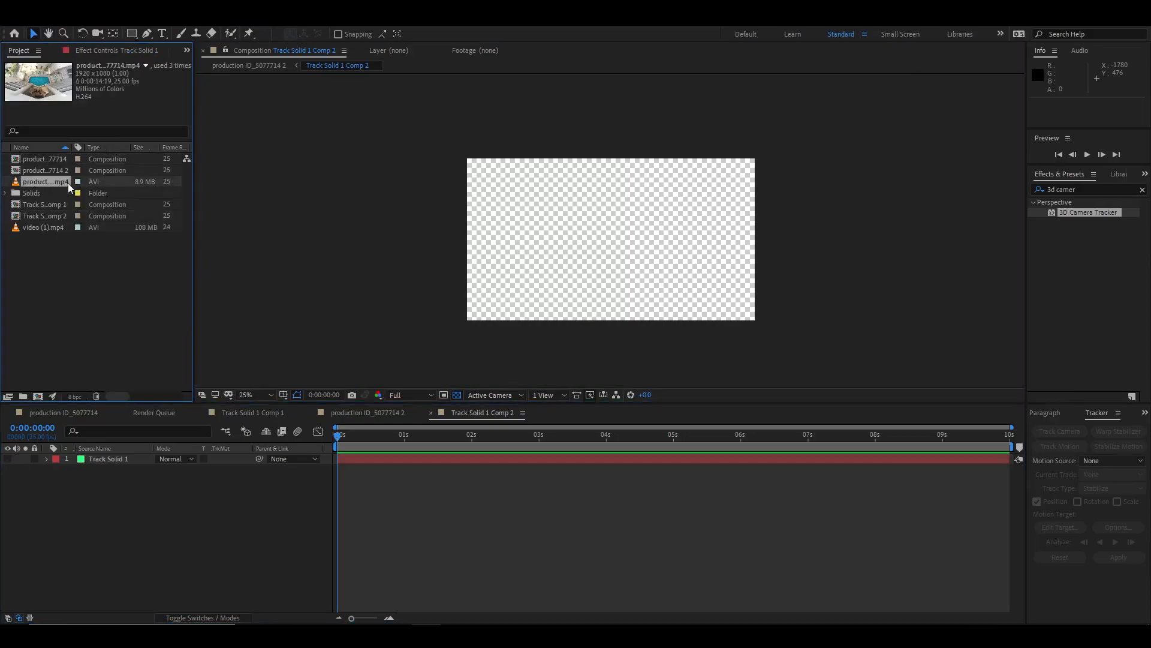
left_click(47, 229)
left_click_drag(42, 228, 619, 251)
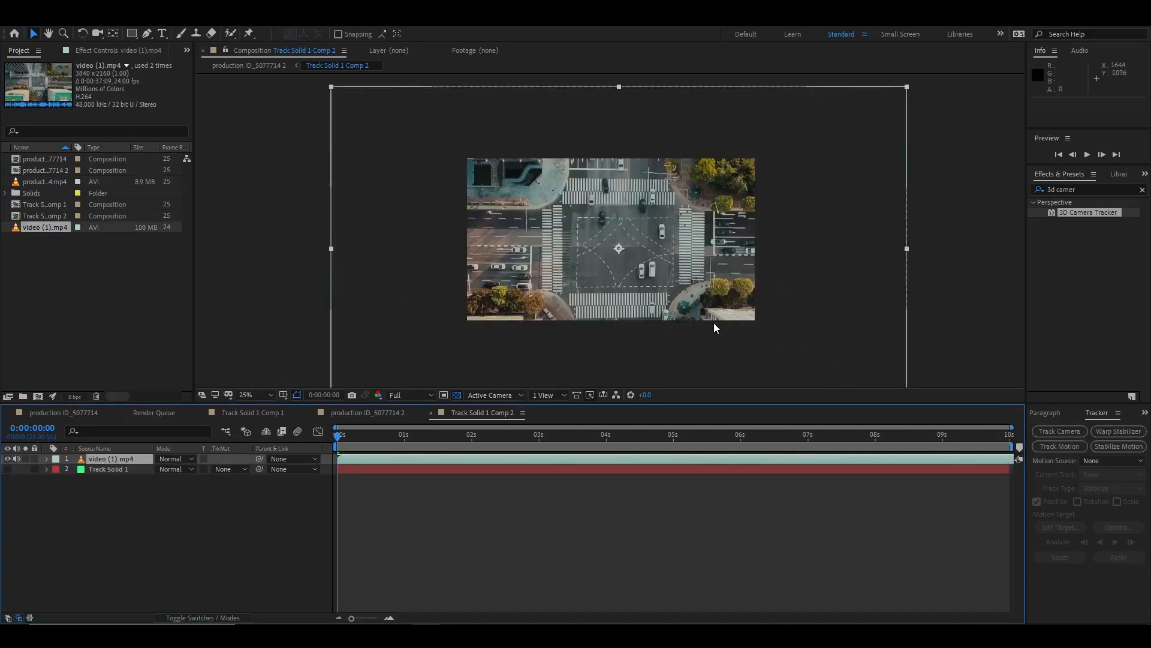
Fit the video (1).mp4 layer to the size of the pre-composition frame
key("comma")
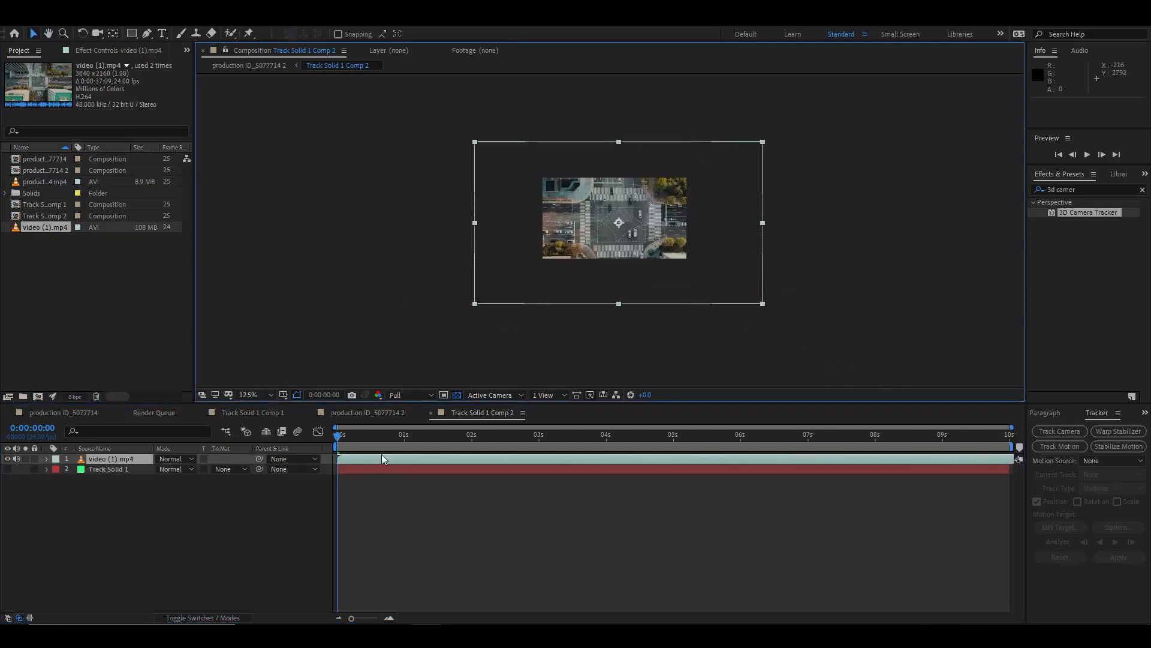
key("ctrl+alt+f")
scroll(619, 214, "up", 1)
scroll(625, 237, "up", 1)
scroll(955, 103, "down", 1)
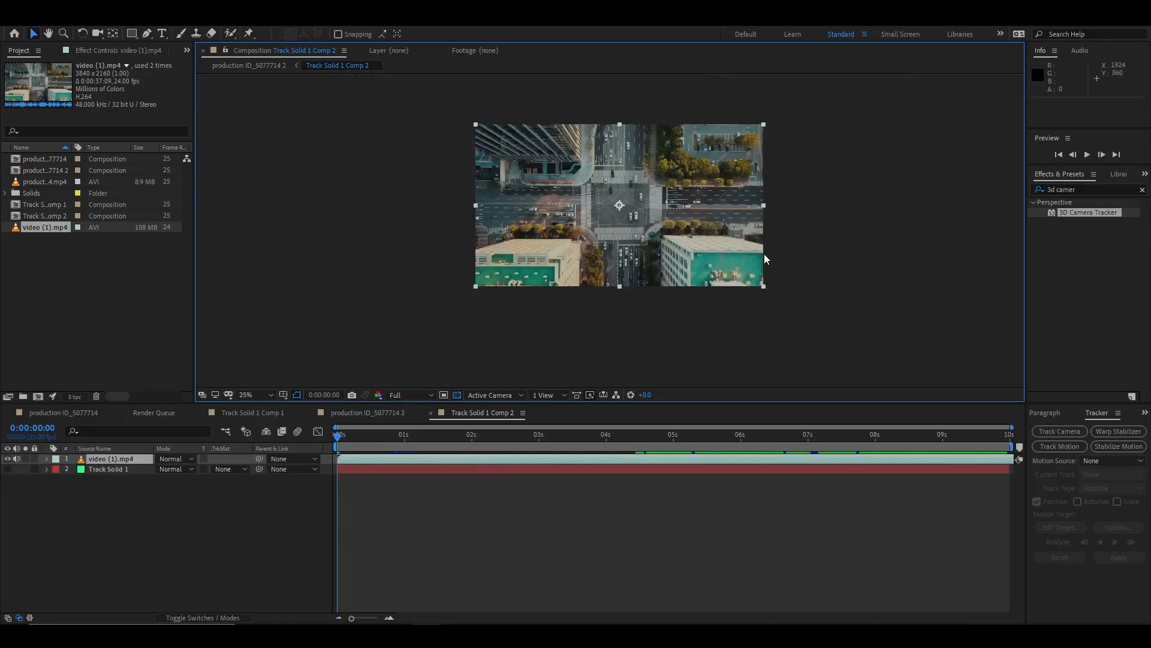
left_click_drag(764, 253, 759, 273)
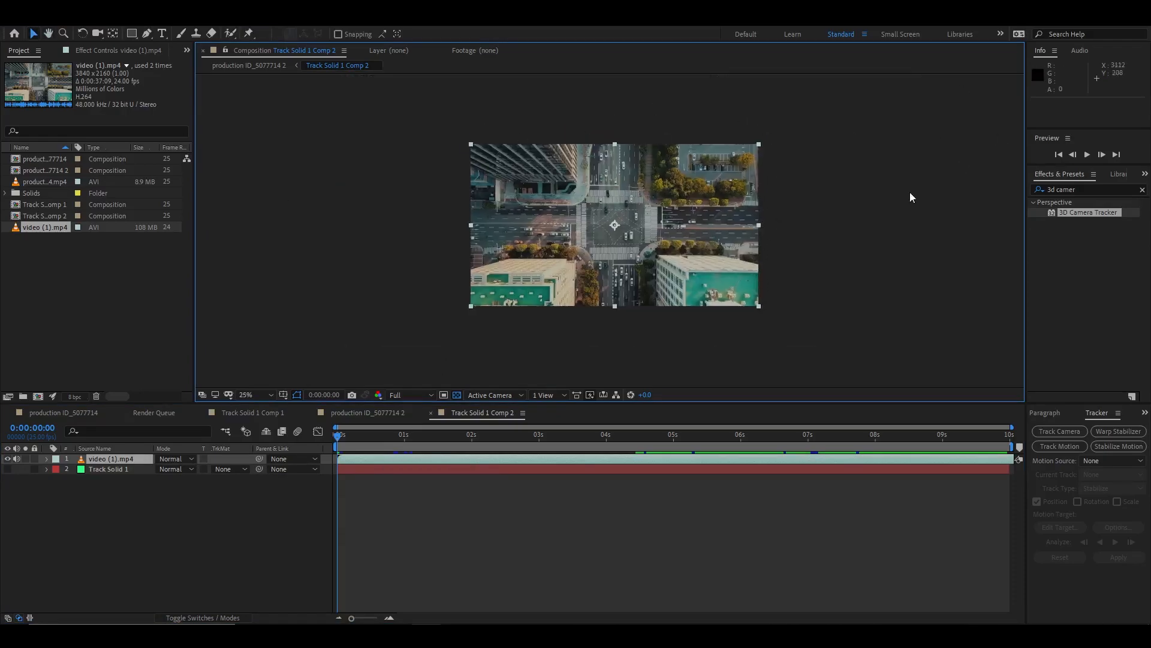
Return to the production ID_5077714 2 composition and preview the tracked street video over the pool
left_click(387, 414)
mouse_move(344, 430)
left_mouse_down()
mouse_move(557, 457)
mouse_move(337, 436)
left_mouse_up()
scroll(768, 340, "down", 1)
key("space")
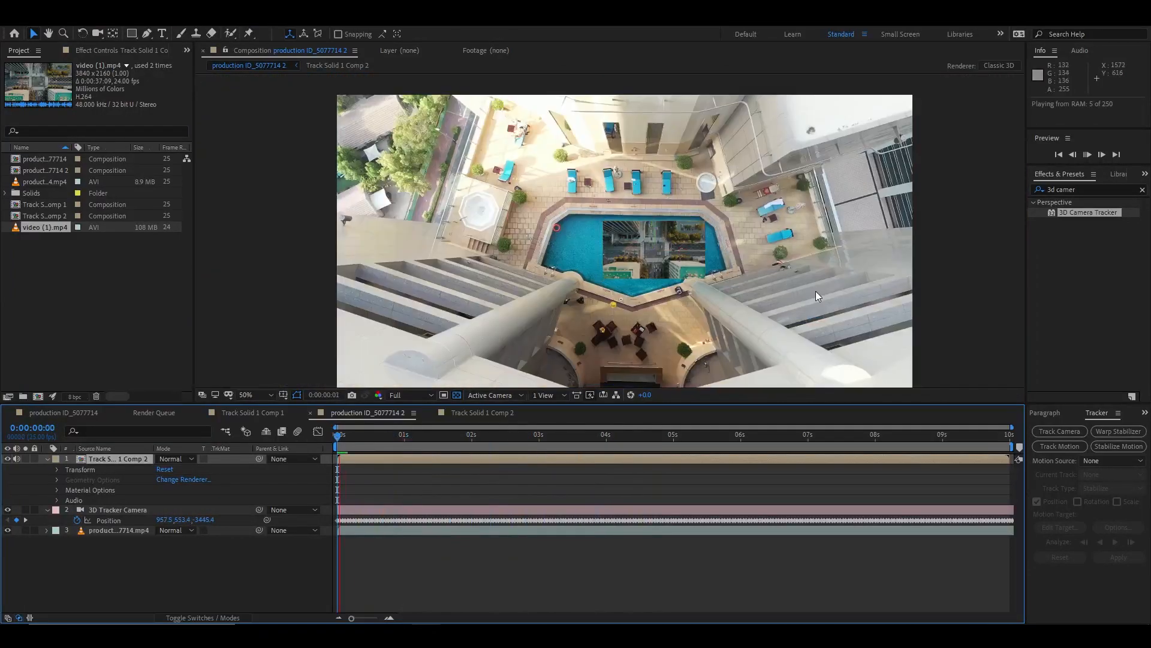
key("space")
Centre the Track Solid 1 Comp 2 layer over the pool and scale it to 201% so it covers the water
left_click_drag(682, 257, 546, 259)
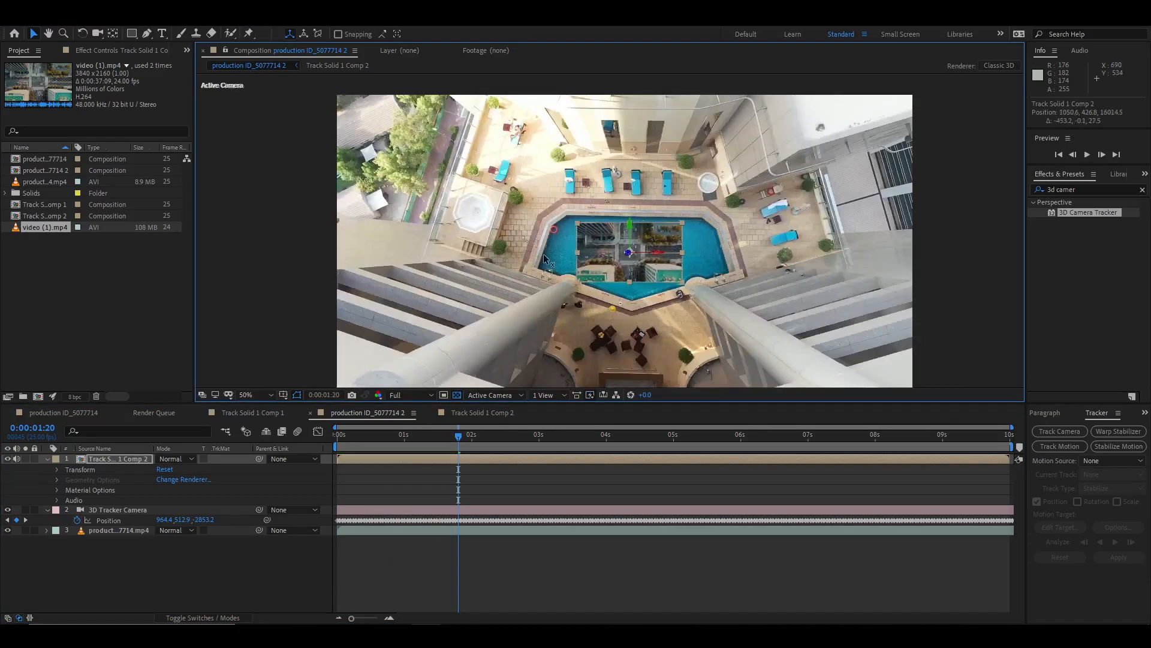
left_click(102, 458)
key("s")
left_click_drag(192, 470, 275, 469)
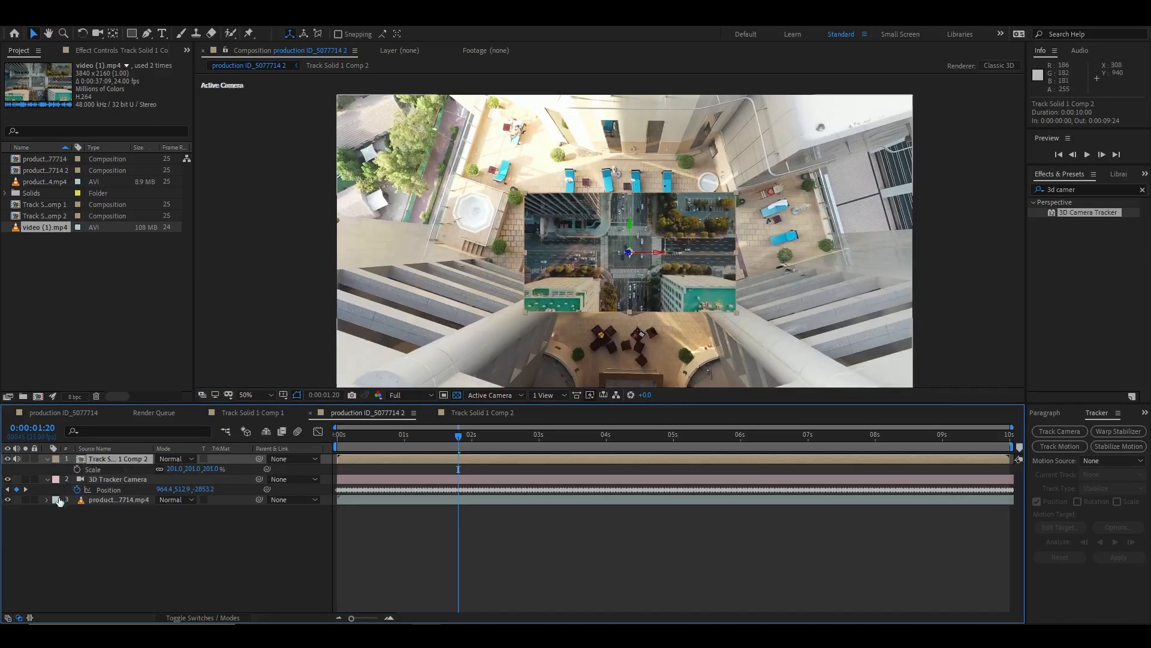
Toggle the visibility of the pool footage and the Track Solid 1 Comp 2 layer to check the pool coverage
left_click(120, 500)
left_click(8, 500)
left_click(8, 501)
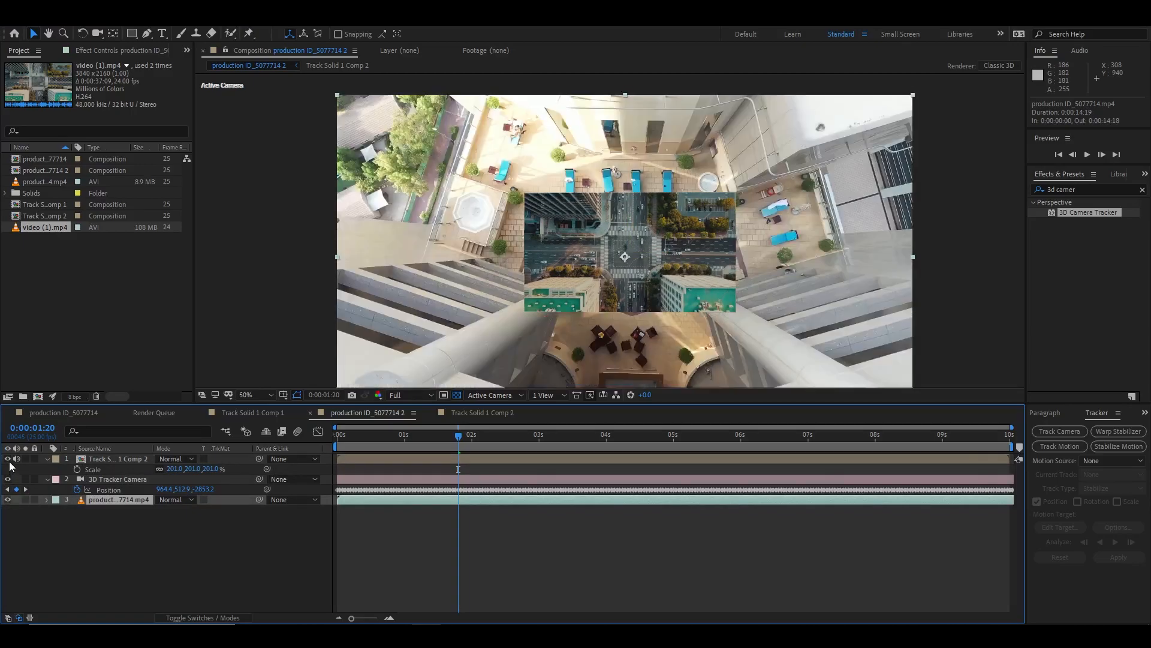
left_click(8, 458)
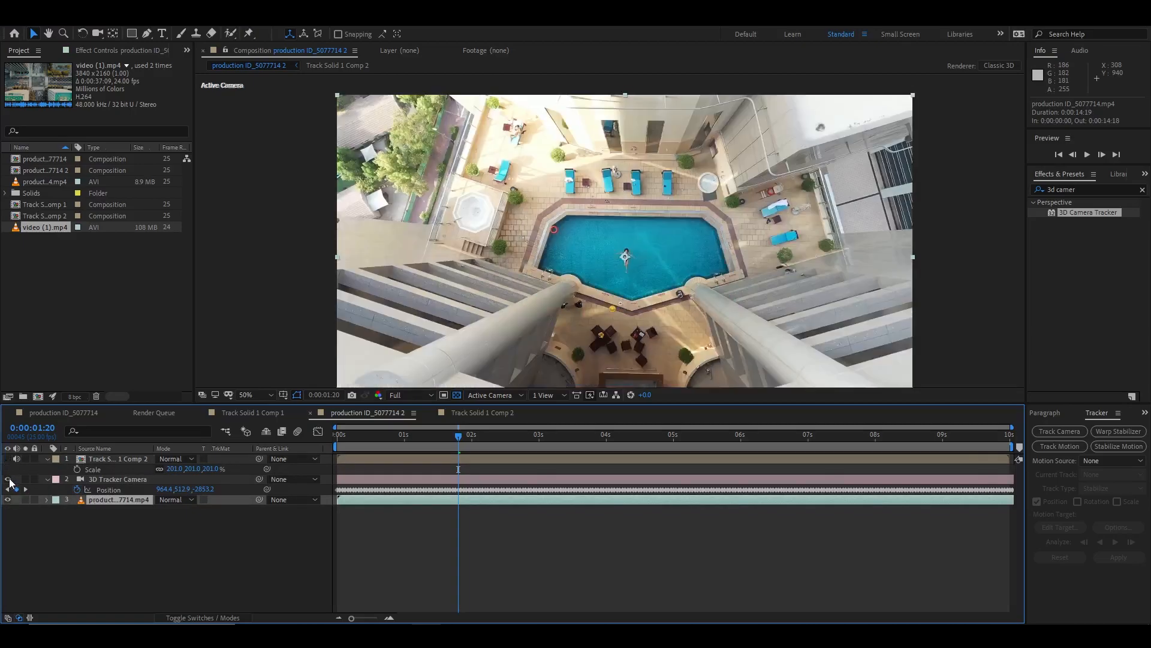
left_click(8, 459)
left_click(231, 459)
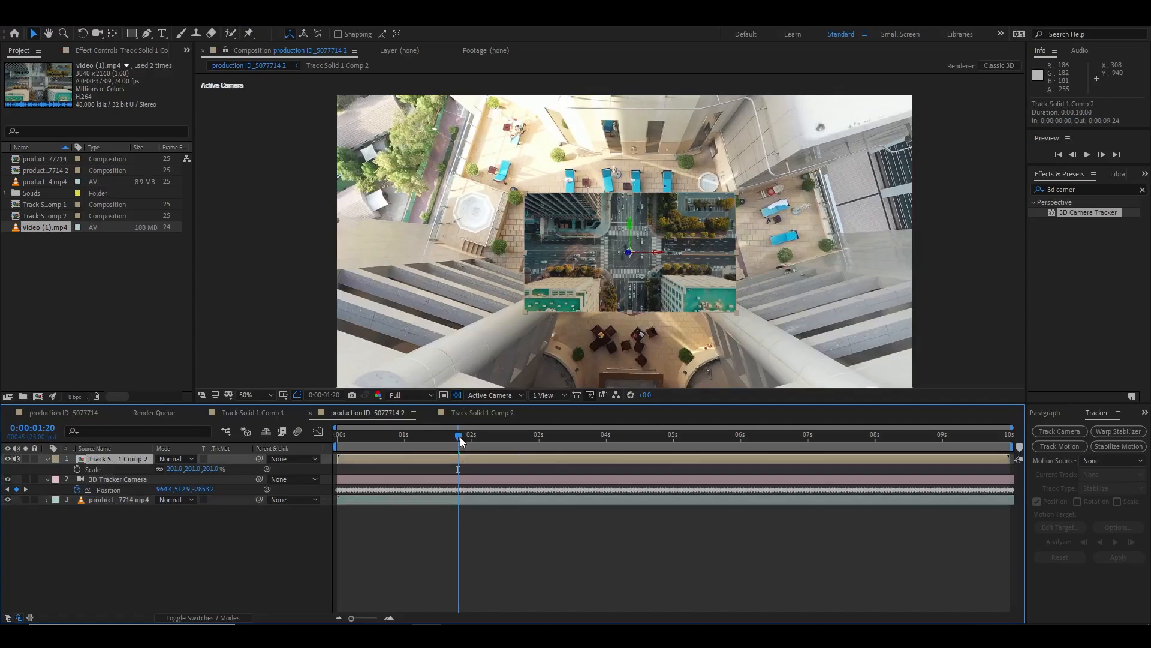
Preview the enlarged street overlay from the start of the timeline to check its tracking
left_click_drag(459, 437, 289, 437)
key("space")
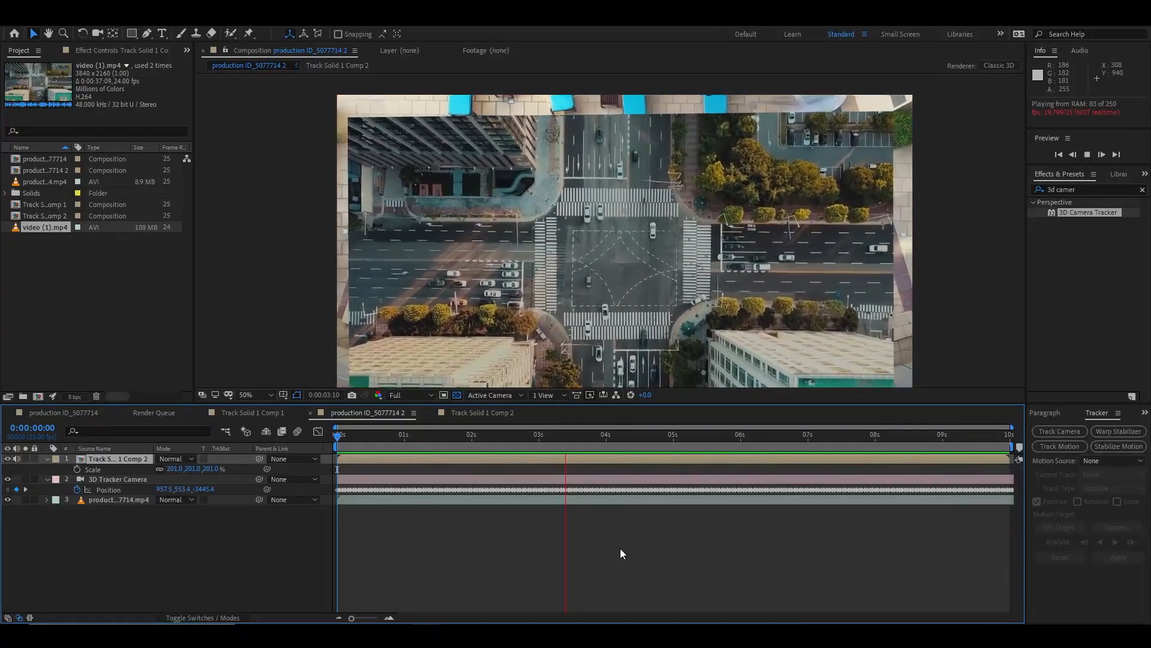
key("space")
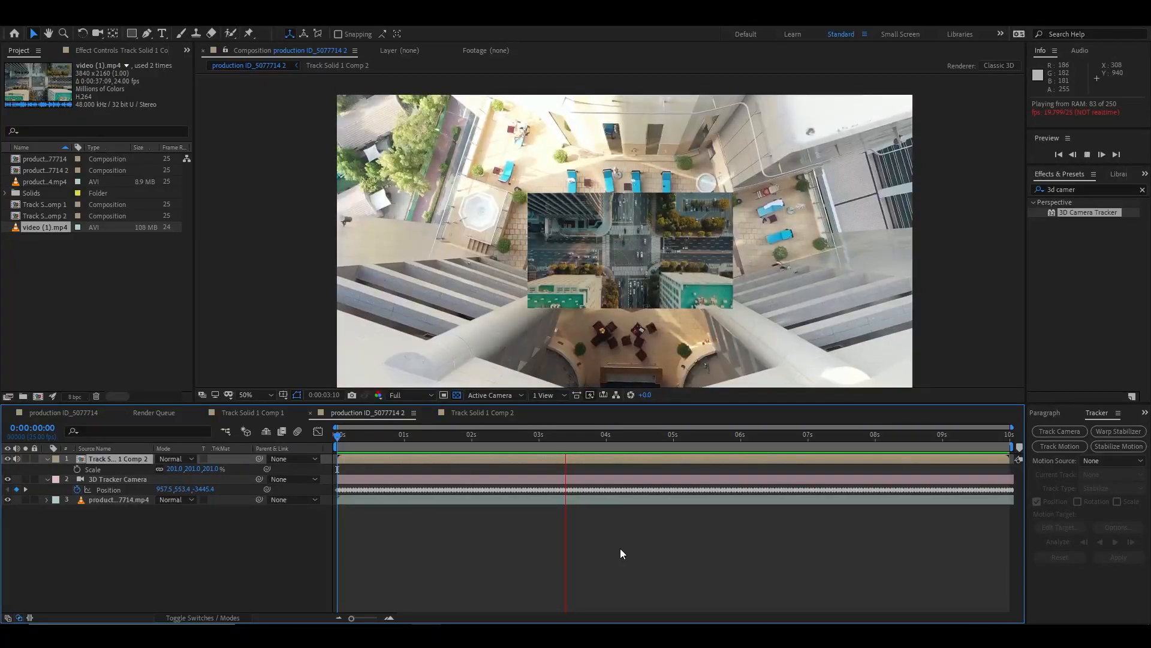
left_click(376, 441)
left_click_drag(376, 442, 394, 499)
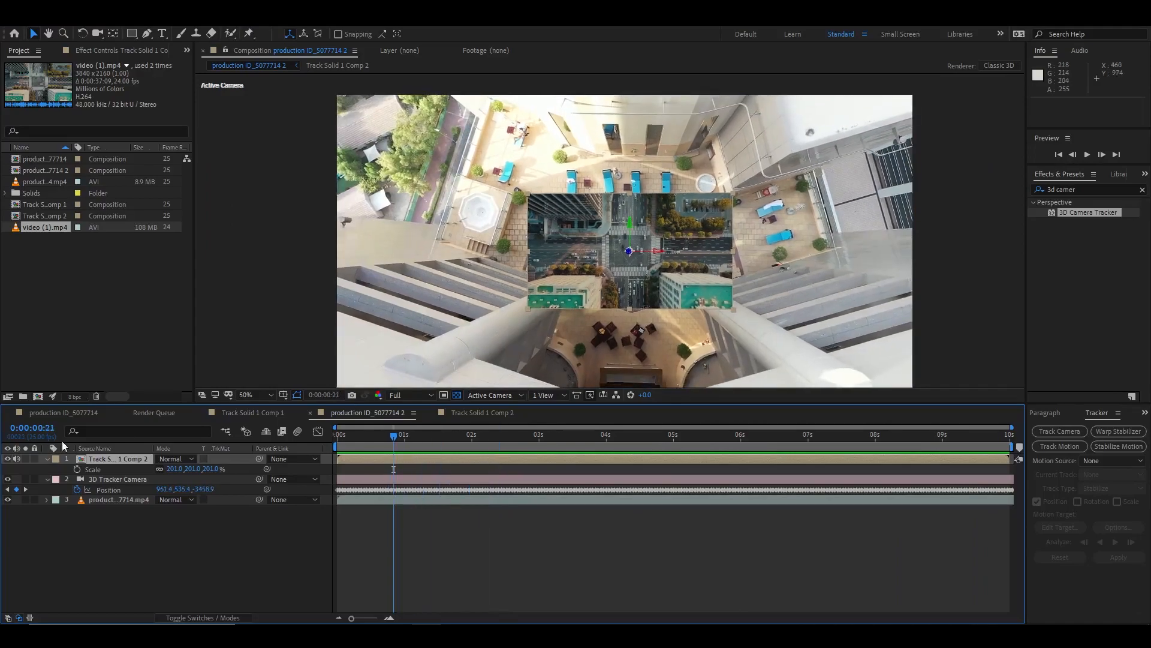
Examine the Color Difference Key and Curves effects on the upper pool footage layer in the finished production ID_5077714 composition
left_click(78, 413)
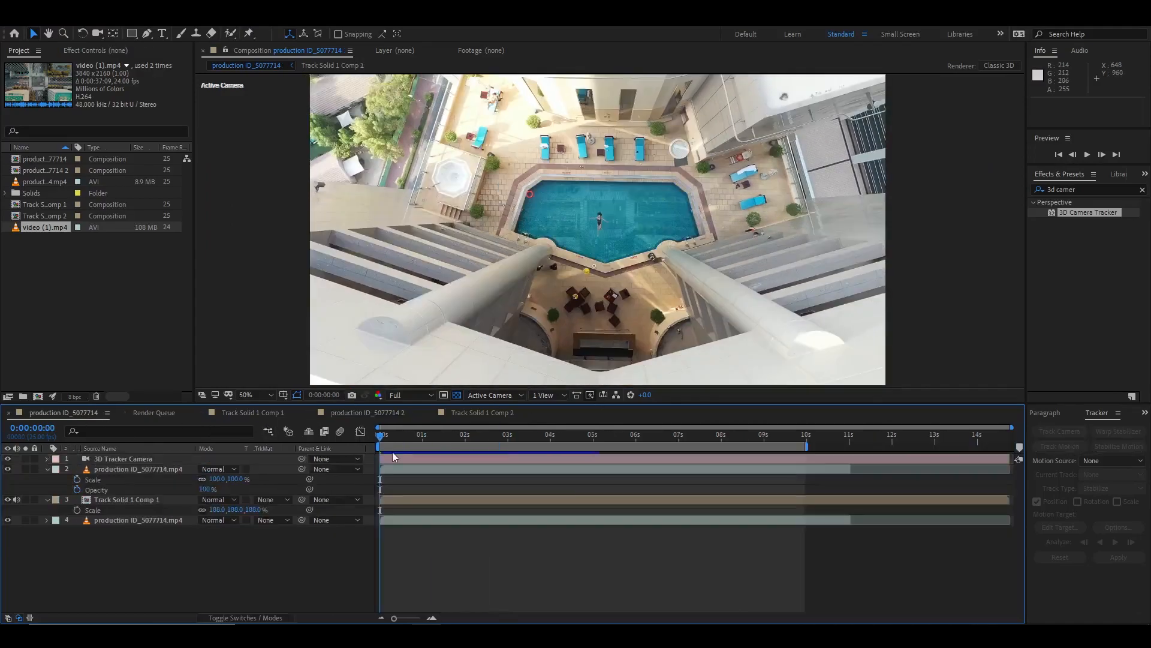
left_click_drag(410, 442, 566, 434)
scroll(637, 233, "up", 2)
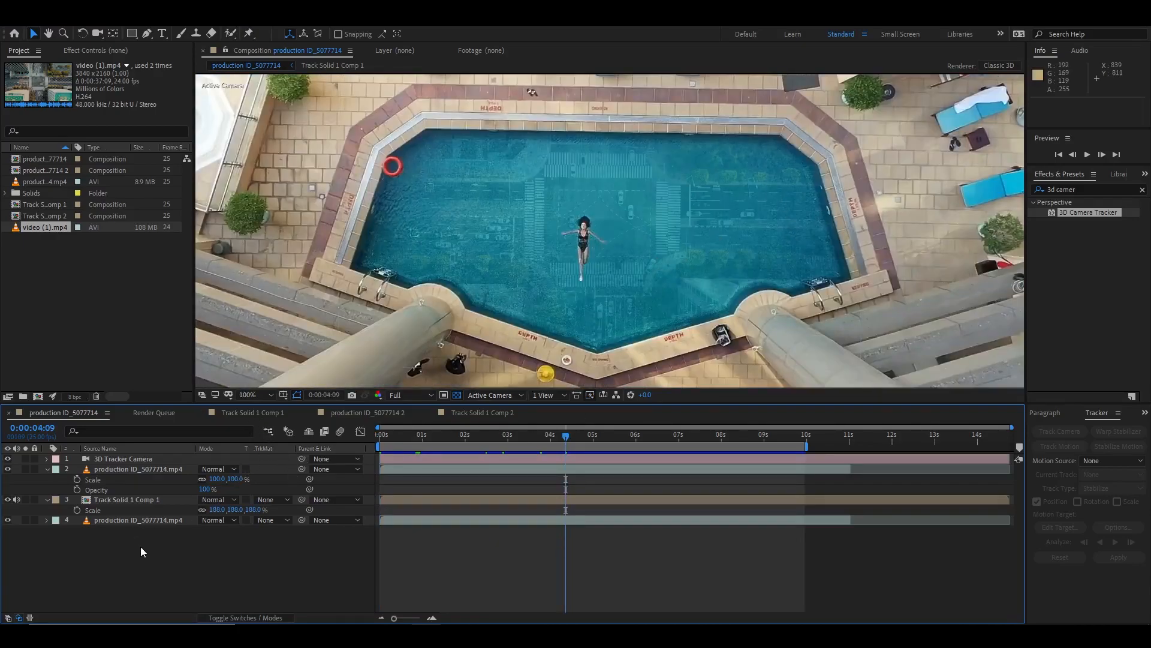
left_click(113, 469)
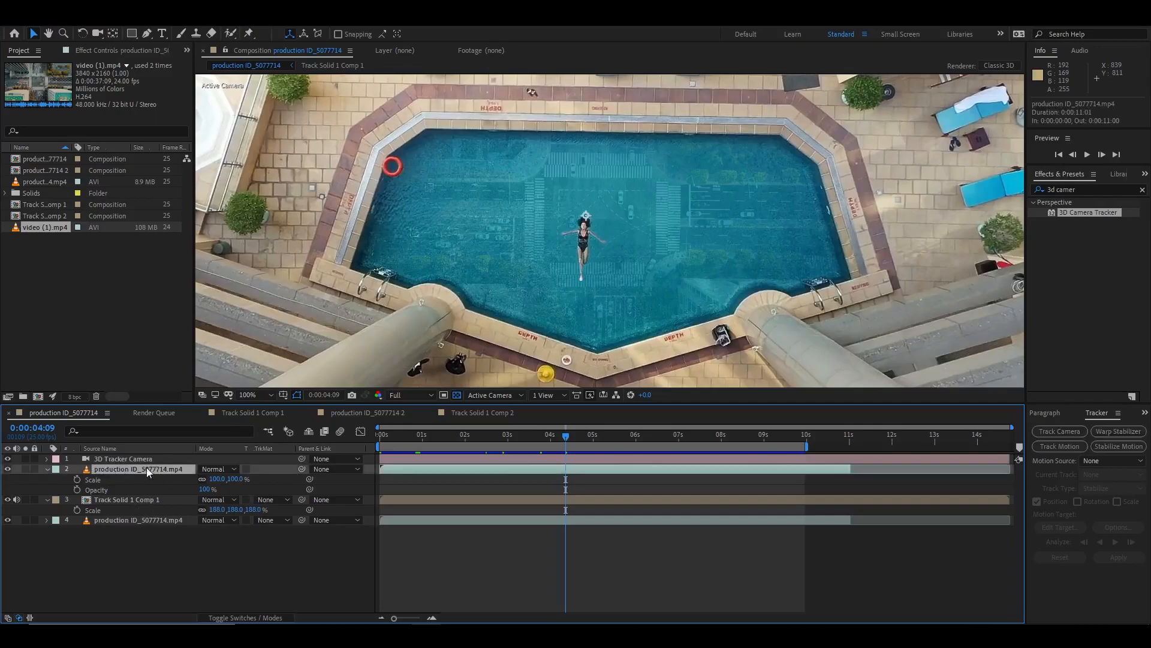
left_click(116, 53)
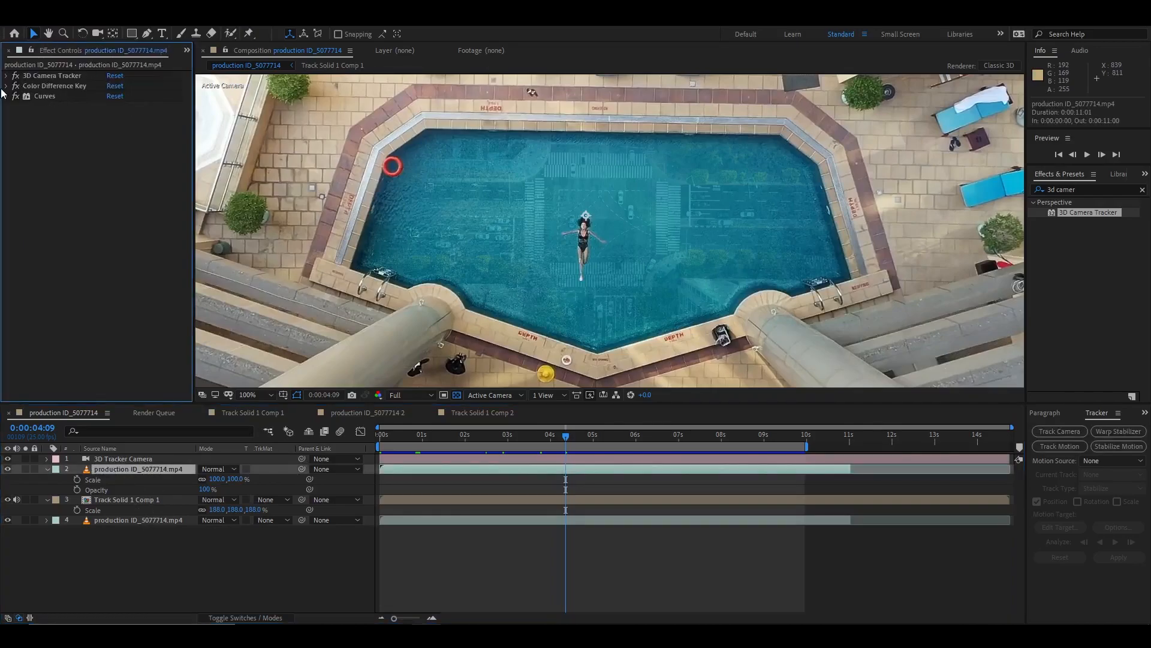
left_click(7, 86)
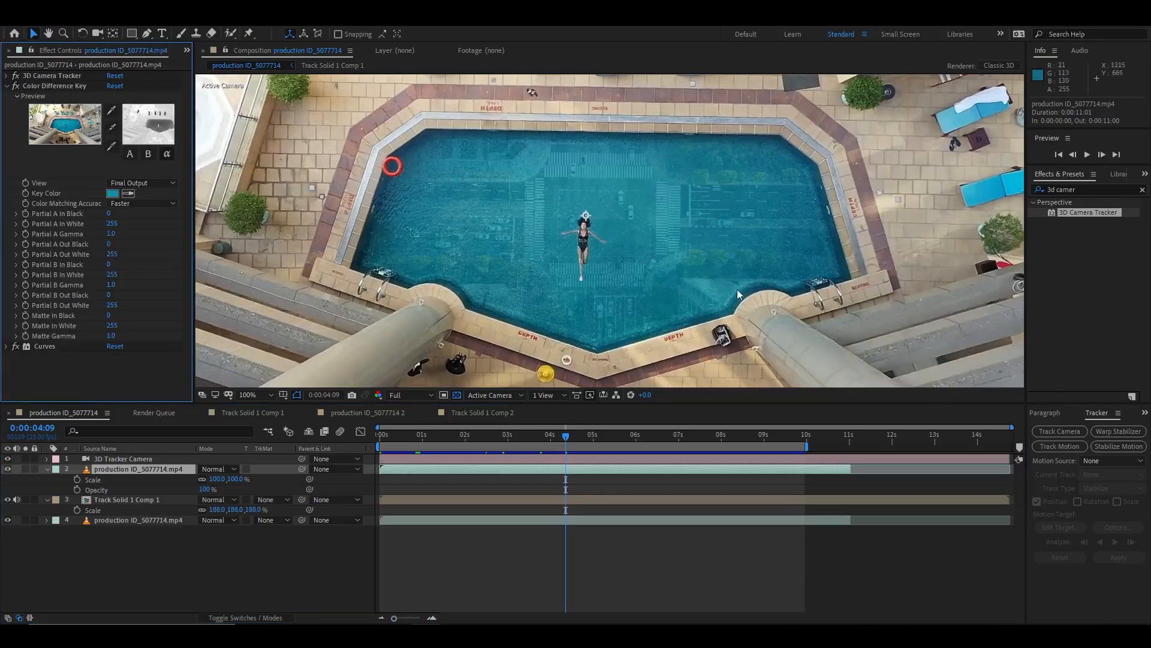
left_click(52, 348)
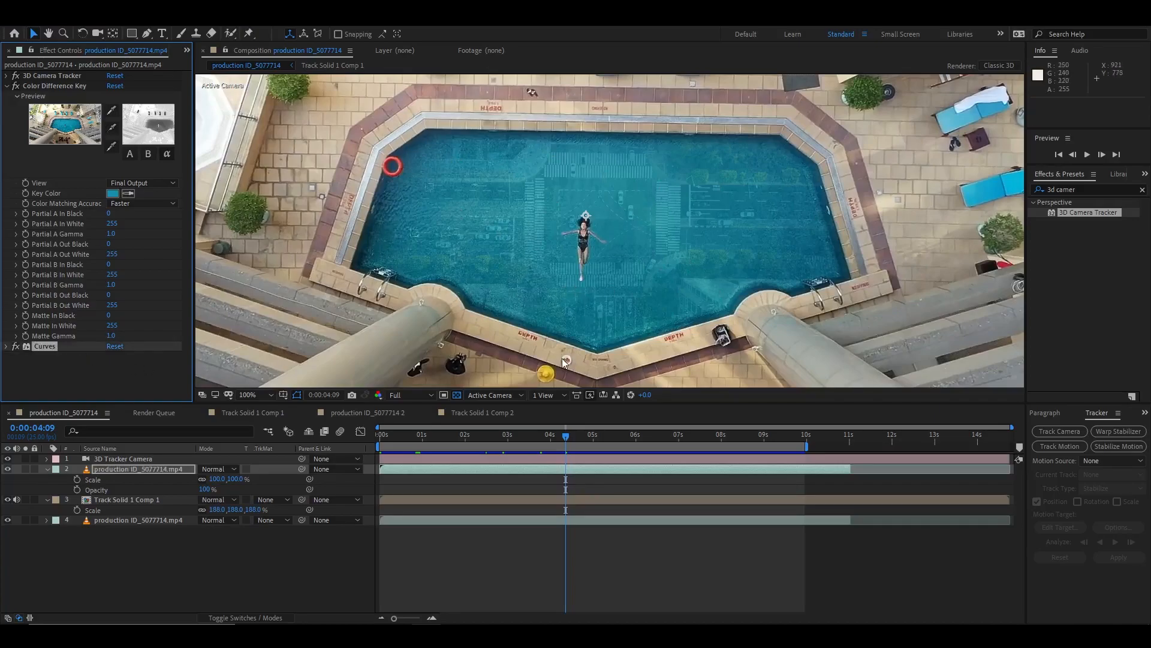
Duplicate the pool footage layer in production ID_5077714 2 and move the duplicate above the Track Solid 1 Comp 2 layer
left_click(457, 413)
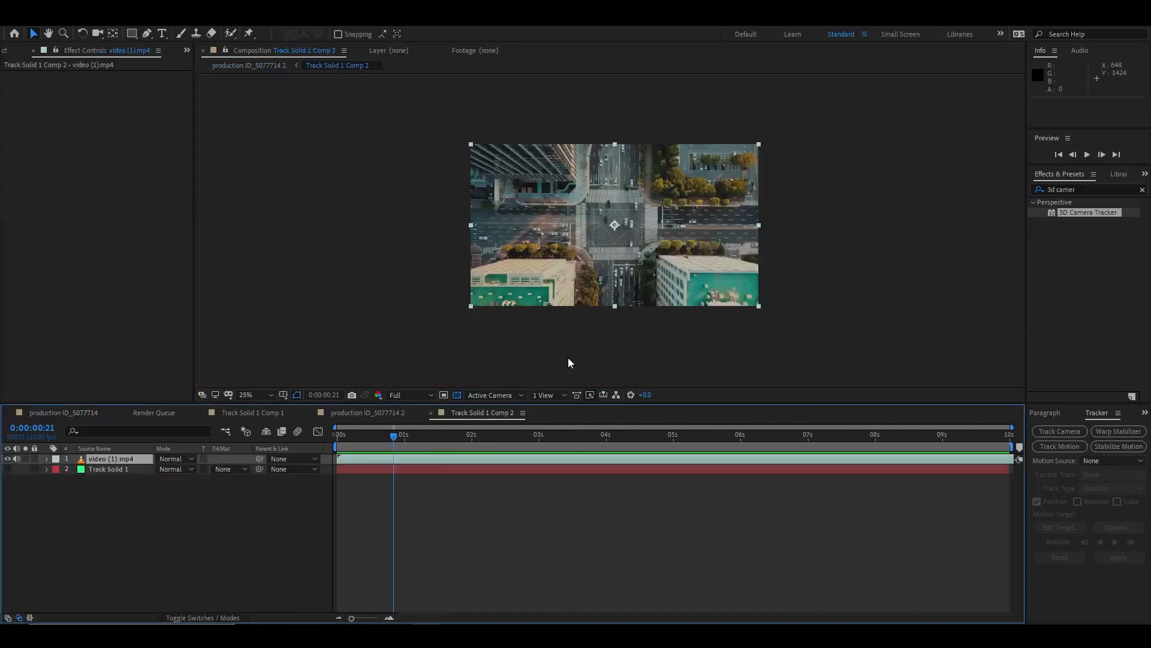
left_click(368, 412)
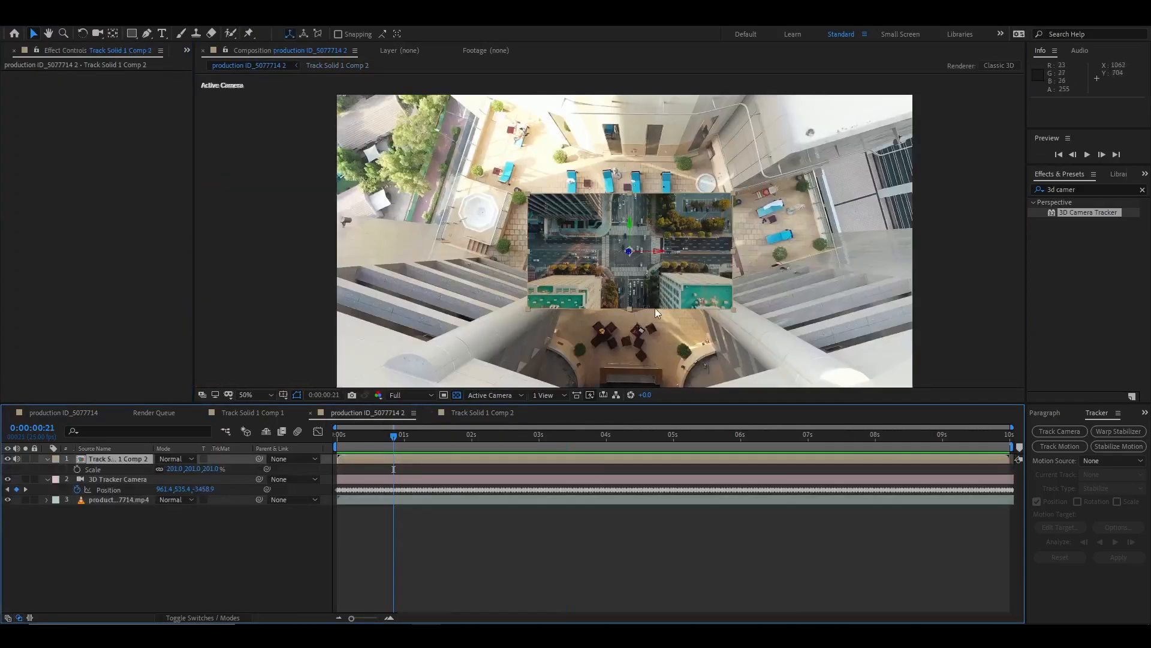
left_click(109, 501)
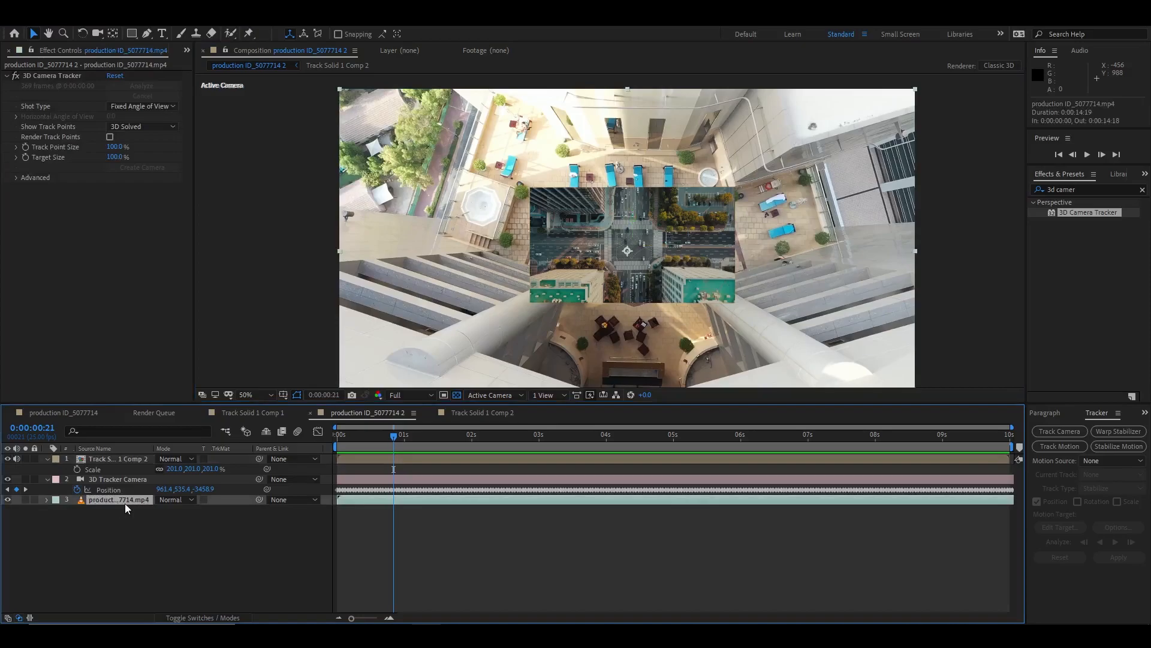
key("ctrl+d")
left_click_drag(125, 502, 159, 462)
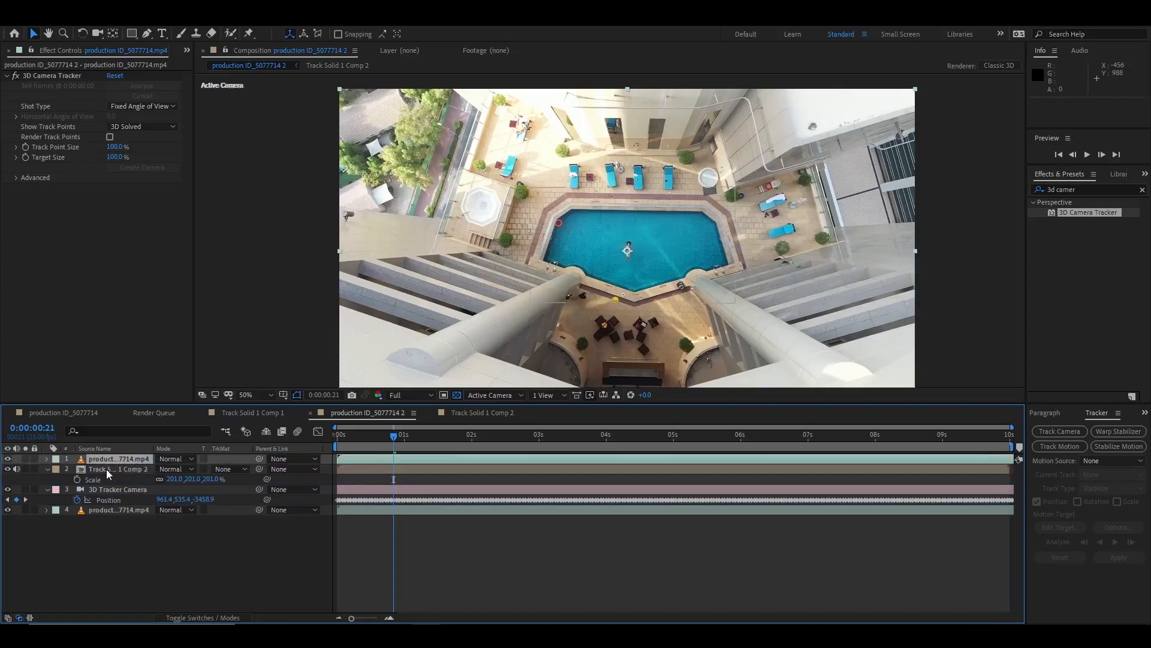
Apply the Color Difference Key effect from the Keying category to the top pool footage layer
left_click(1086, 190)
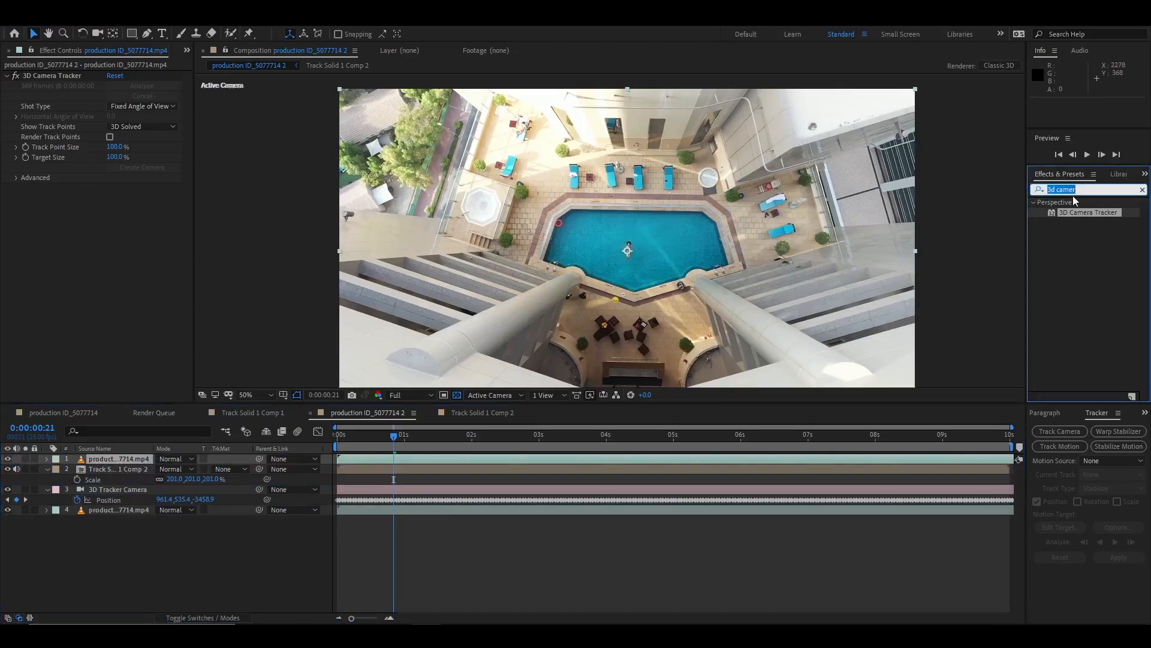
key("BackSpace")
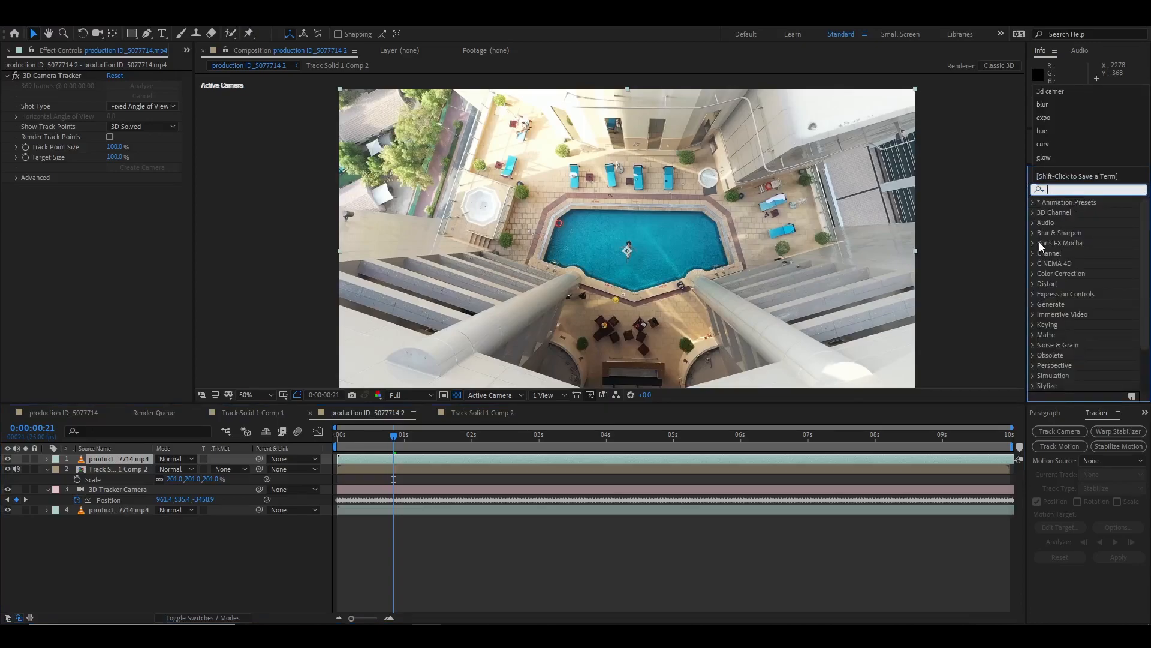
left_click(1042, 275)
left_click(1042, 325)
scroll(1087, 312, "down", 3)
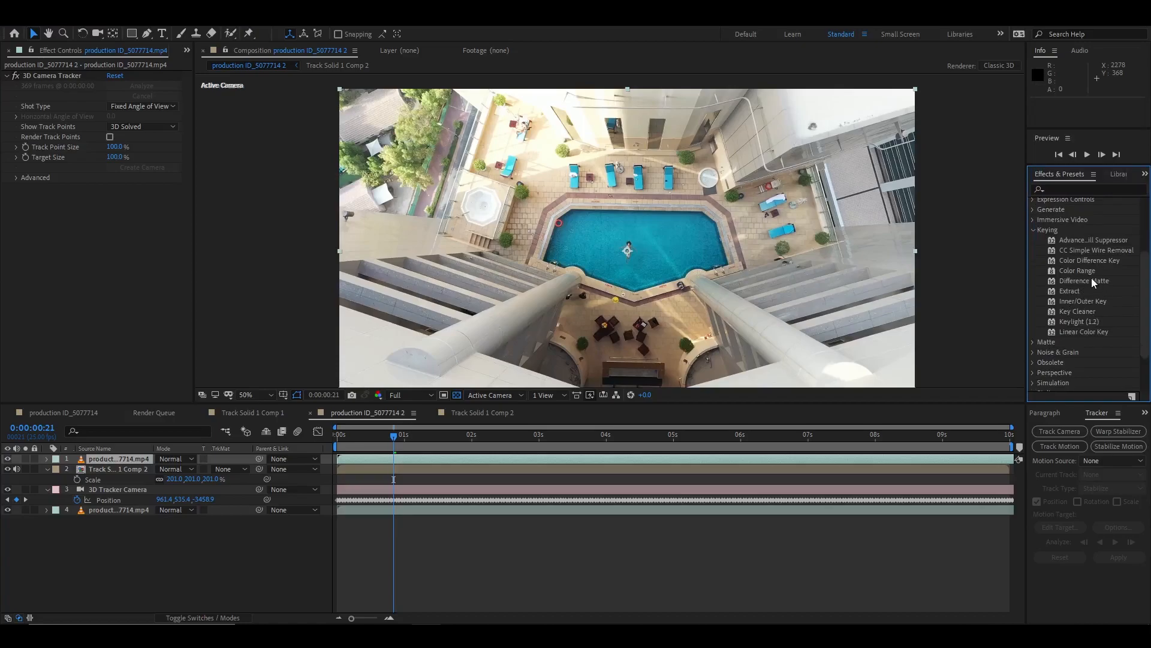
left_click_drag(1095, 283, 695, 251)
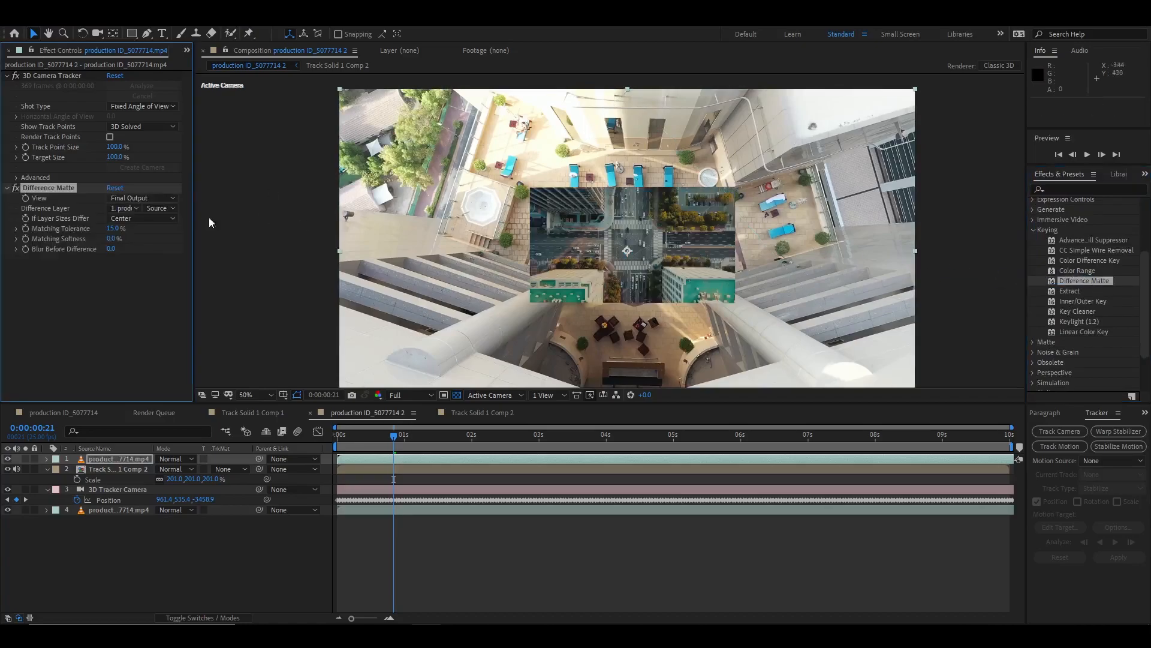
key("Delete")
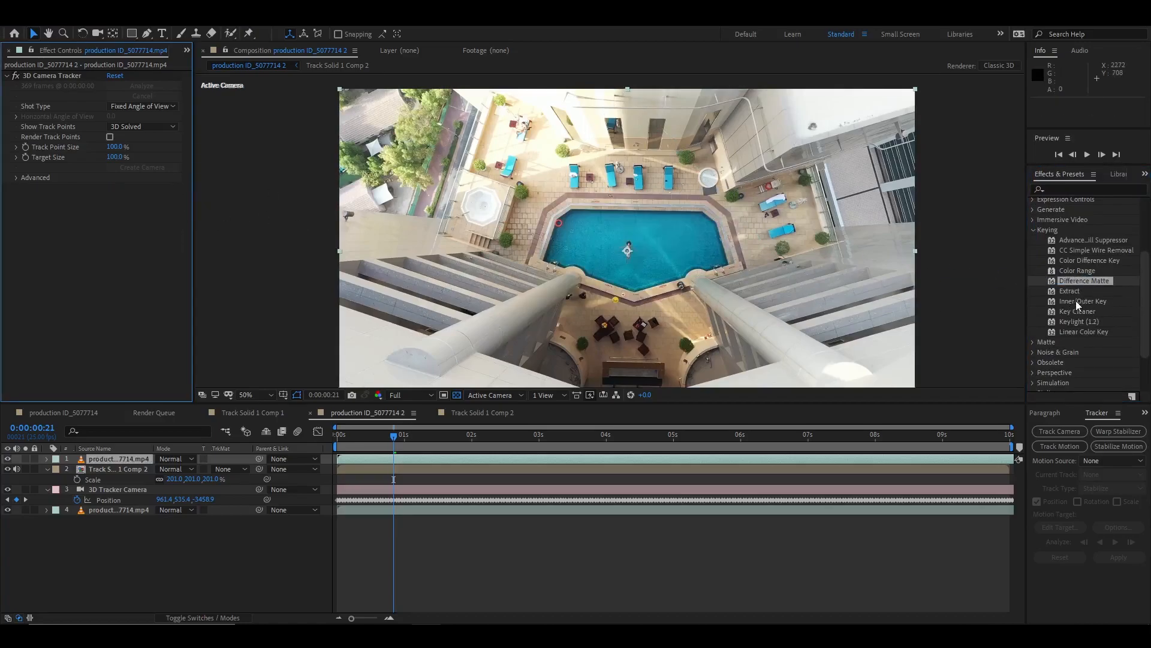
left_click_drag(1089, 260, 240, 247)
Sample the pool's blue water as the Color Difference Key's key color and preview the composite
scroll(591, 285, "up", 2)
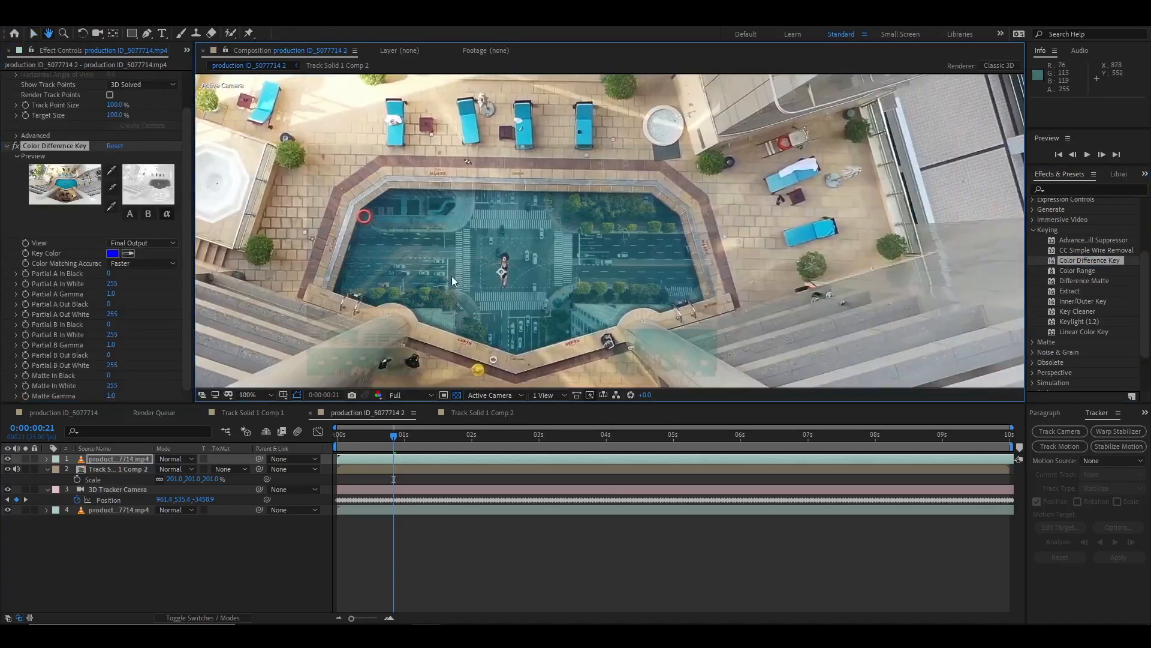
left_click(111, 170)
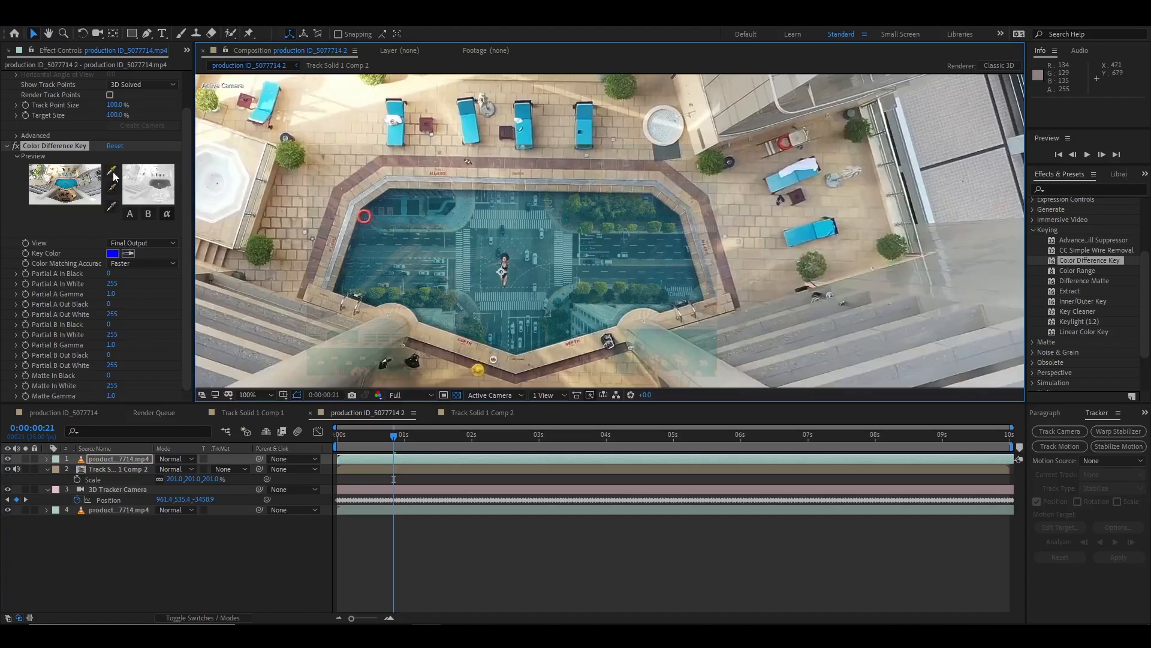
left_click(433, 205)
scroll(603, 236, "up", 1)
left_click_drag(533, 293, 634, 284)
scroll(635, 284, "down", 1)
key("space")
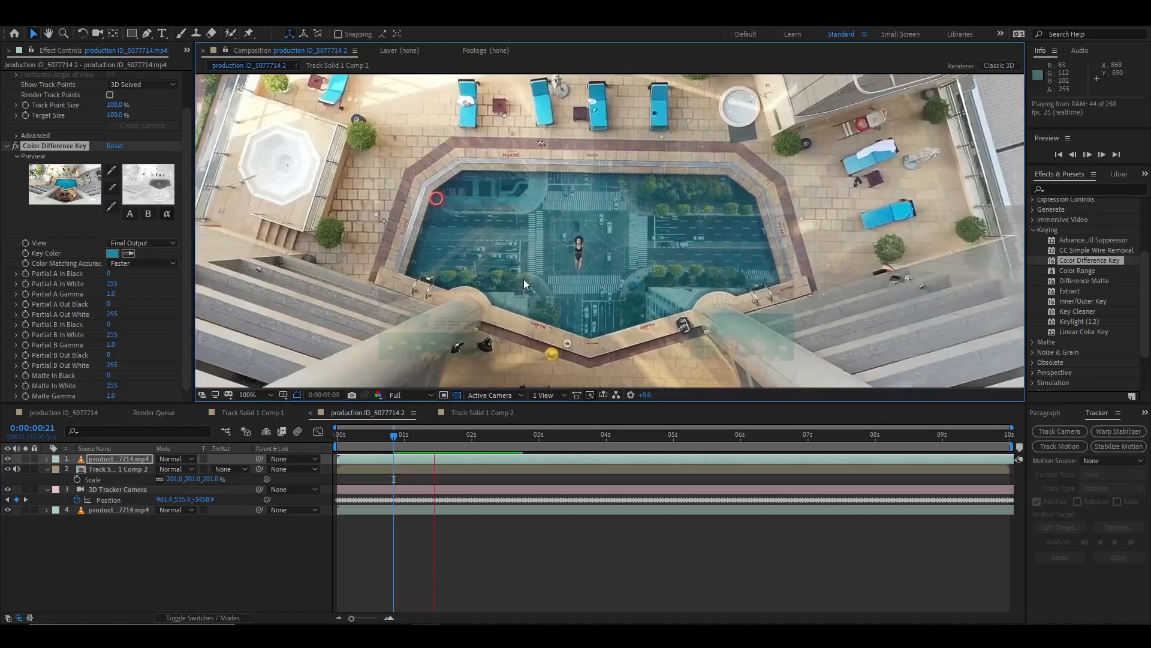
key("space")
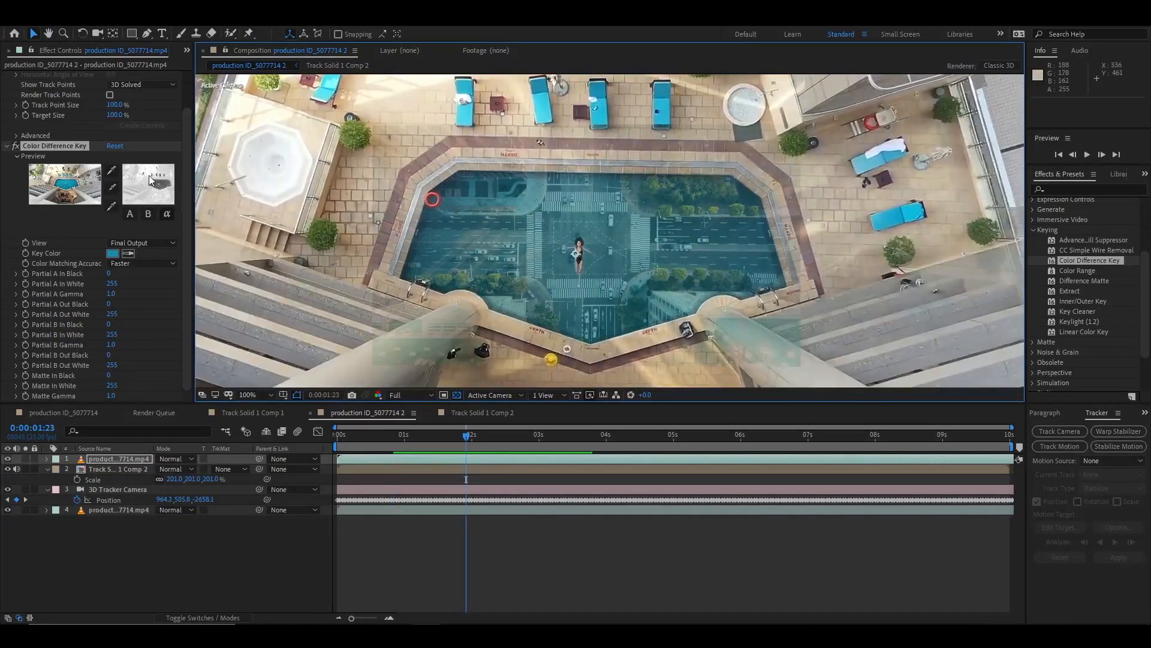
Solo the top pool footage layer, widen its effect settings area and collapse the Color Difference Key settings
left_click_drag(194, 178, 411, 185)
left_click(25, 459)
scroll(494, 368, "down", 2)
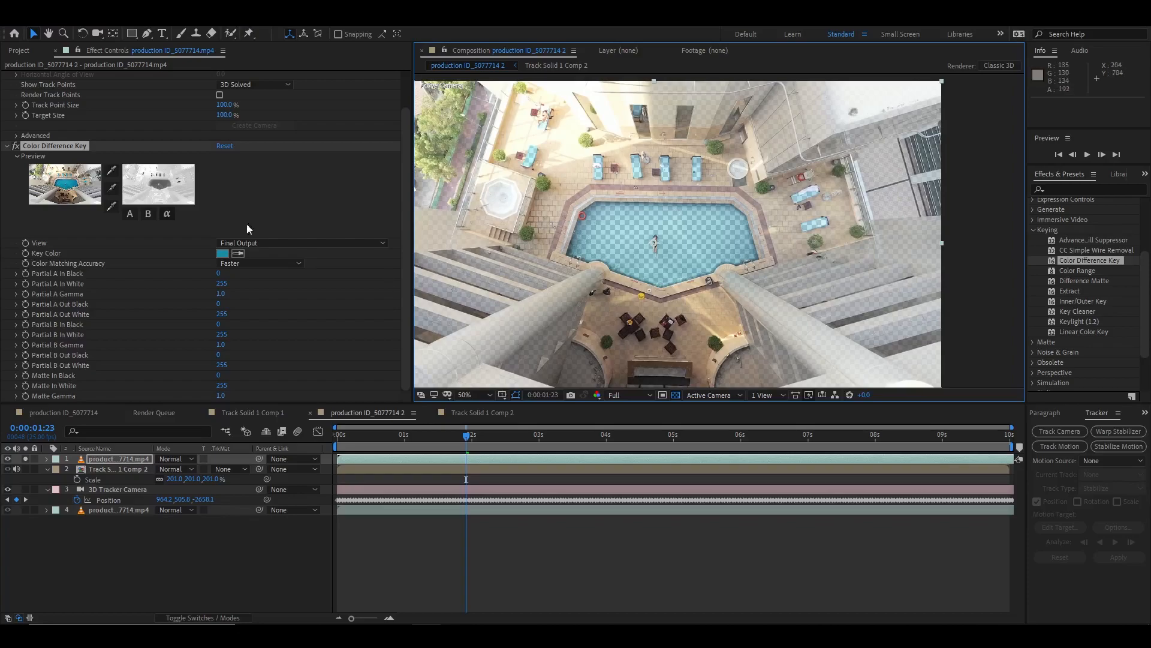
left_click(17, 157)
left_click(53, 237)
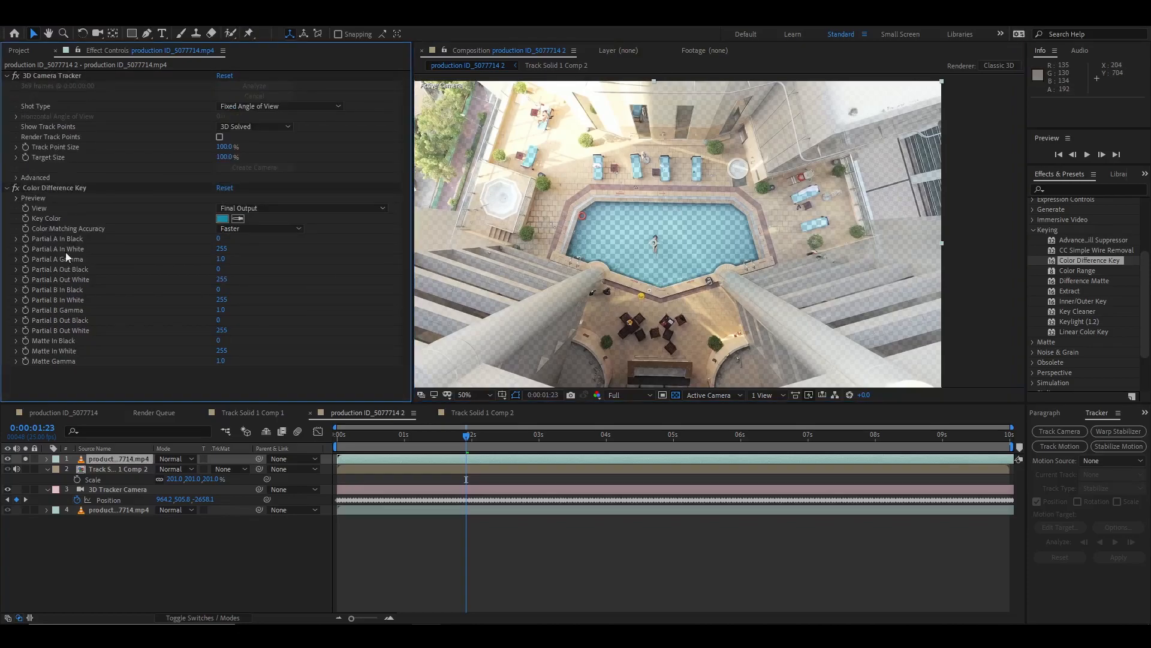
left_click(8, 189)
left_click(7, 189)
left_click(7, 189)
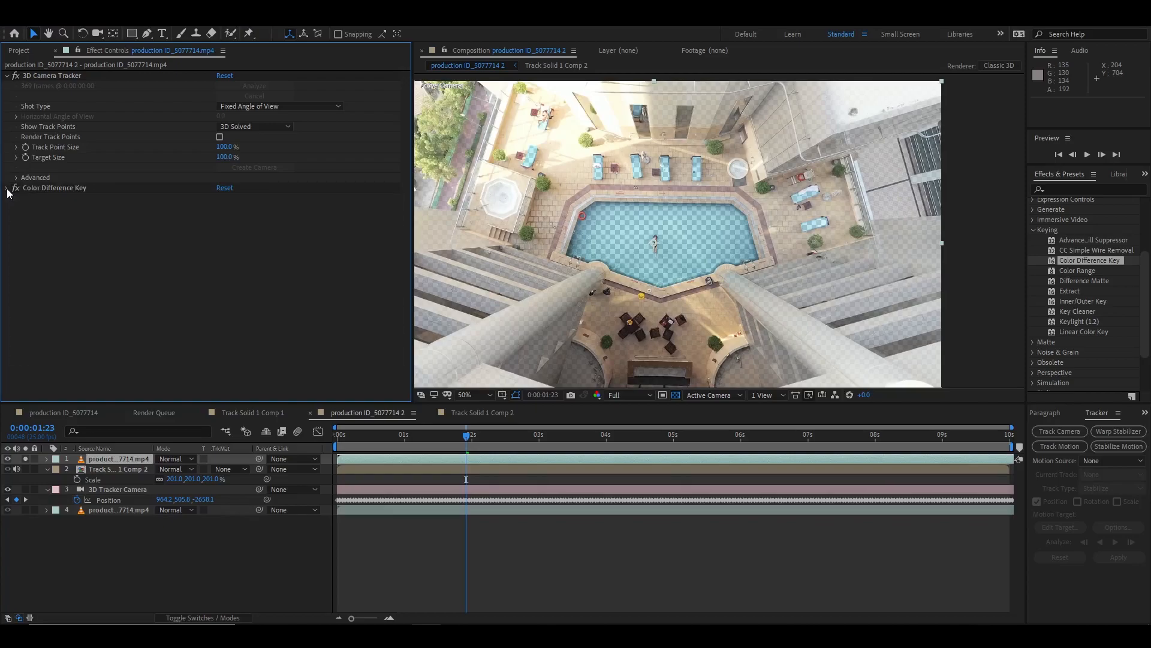
Add a Curves effect to the top pool footage layer and raise the middle of its Alpha channel curve
left_click(1079, 193)
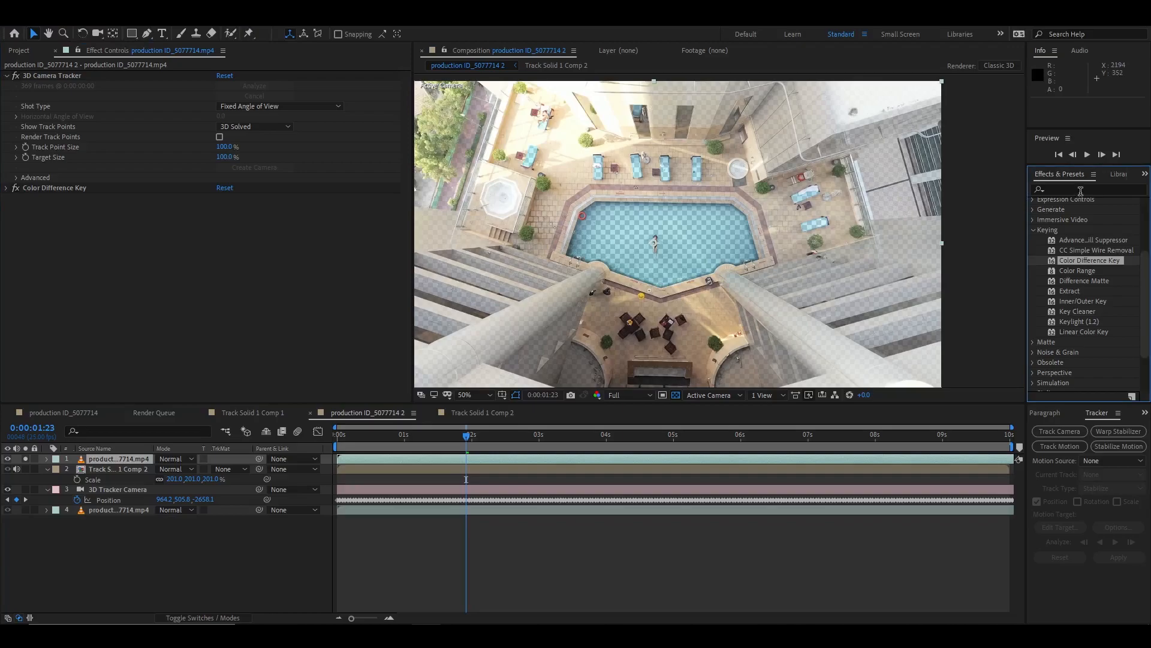
type("curv")
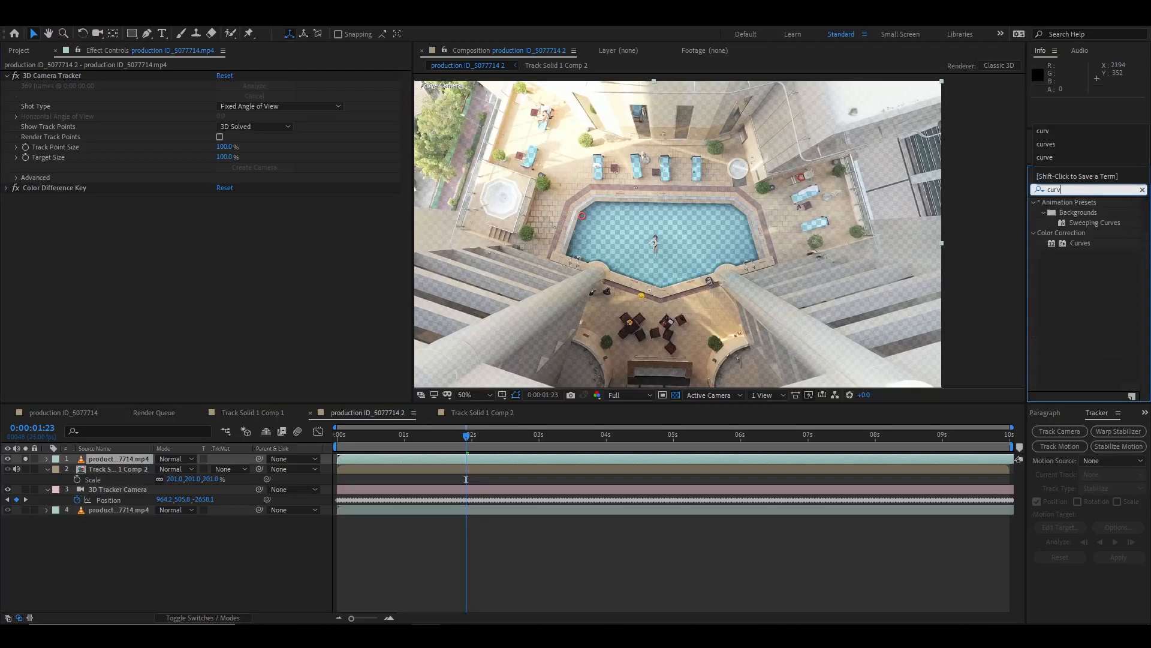
left_click_drag(1061, 248, 225, 191)
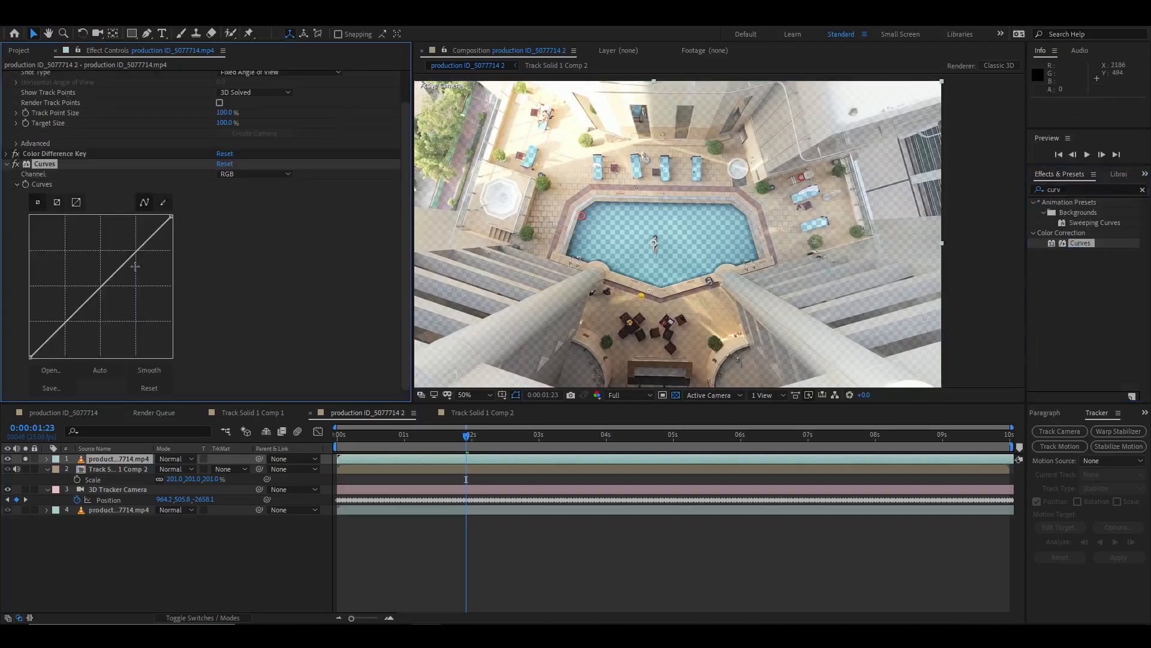
left_click(257, 174)
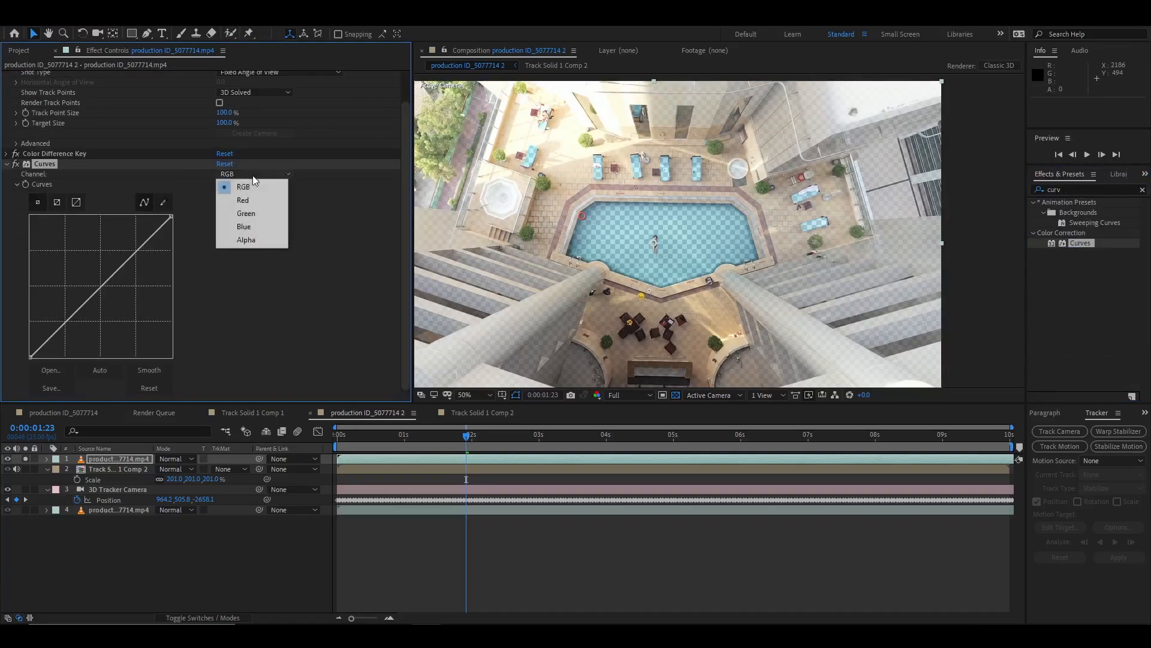
left_click(256, 240)
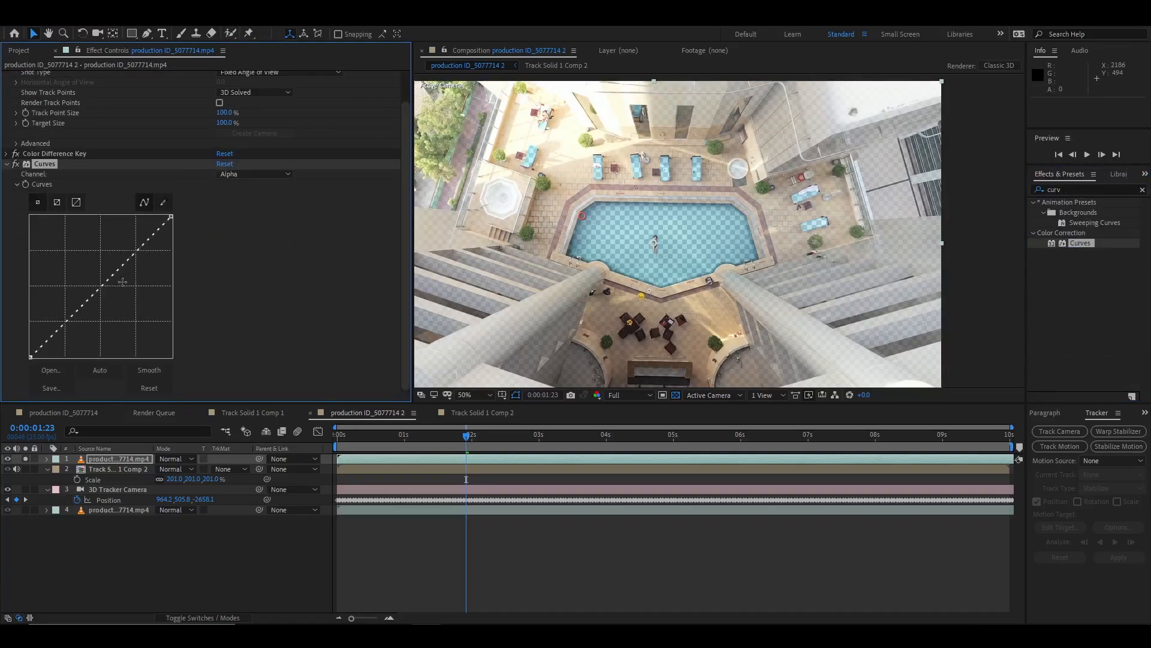
left_click_drag(107, 277, 73, 260)
Show the composition's Alpha channel in the viewer and lower the raised point of the Alpha curve slightly
scroll(600, 245, "up", 2)
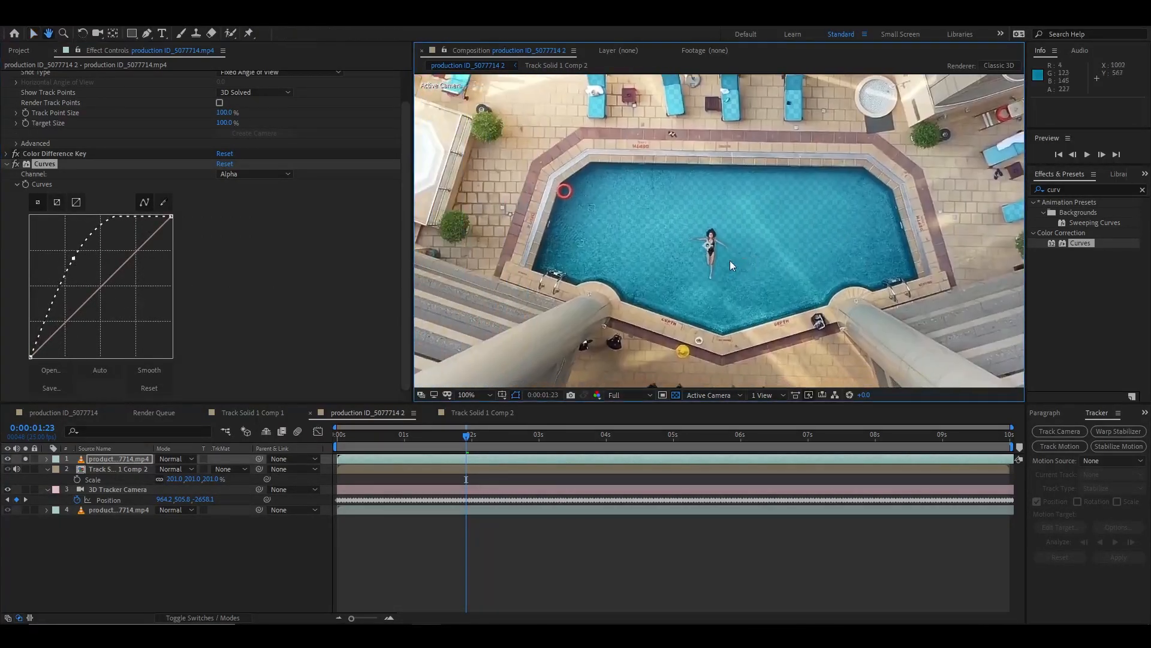
left_click_drag(620, 183, 626, 224)
left_click_drag(965, 267, 854, 245)
left_click_drag(577, 180, 676, 188)
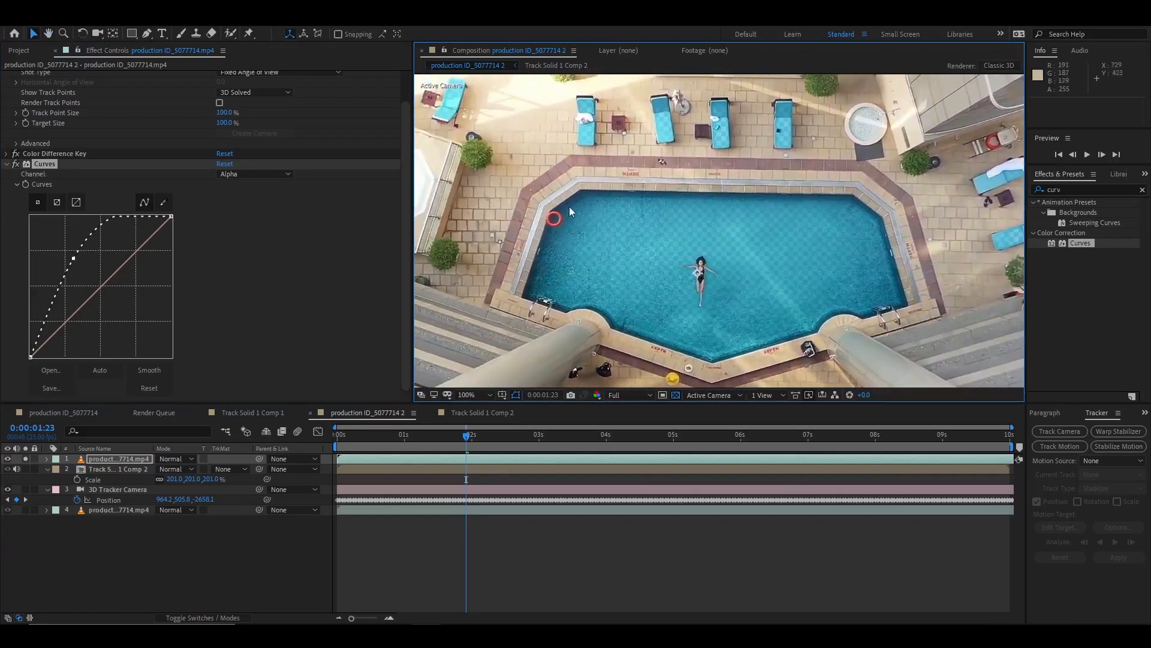
left_click_drag(610, 384, 608, 319)
left_click(598, 394)
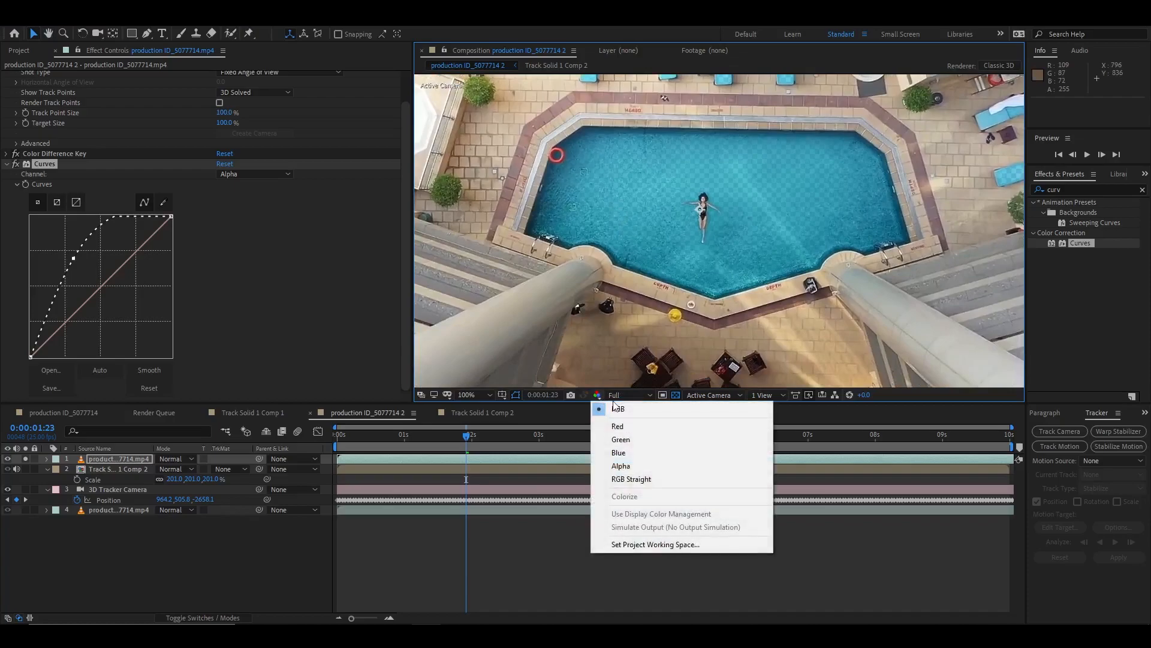
left_click(634, 468)
scroll(690, 264, "down", 2)
mouse_move(72, 259)
left_mouse_down()
mouse_move(84, 273)
mouse_move(78, 265)
left_mouse_up()
scroll(491, 294, "down", 2)
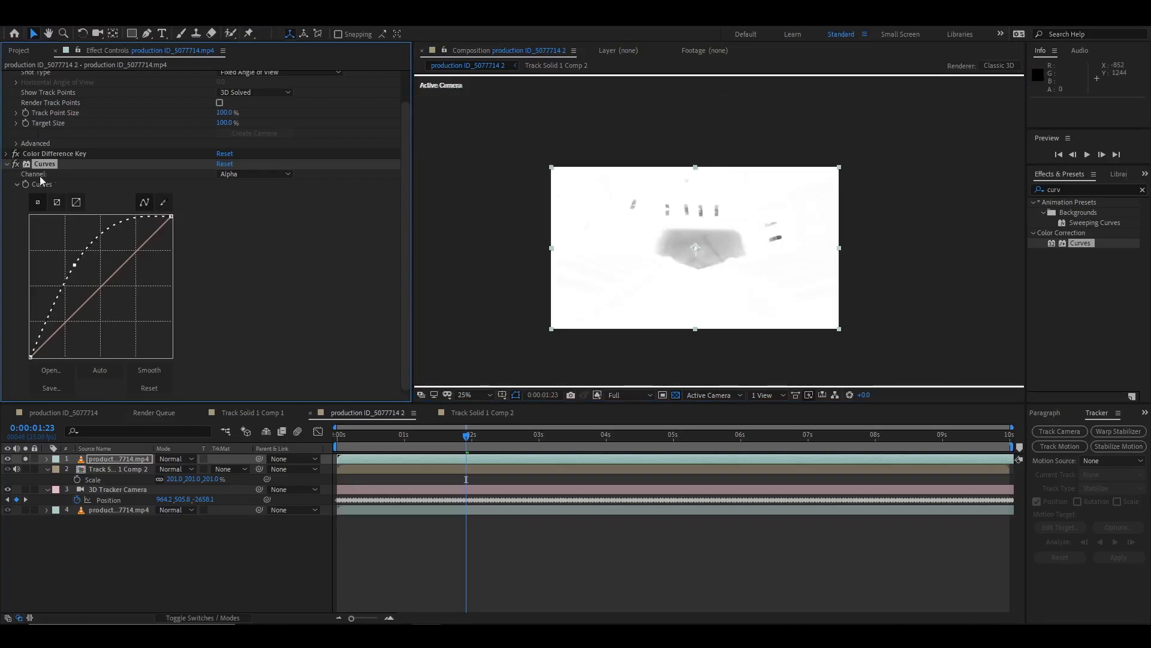
Return the viewer to RGB and unsolo the top pool footage layer to inspect the street beneath the water
left_click(598, 395)
left_click(624, 413)
left_click_drag(406, 315, 288, 315)
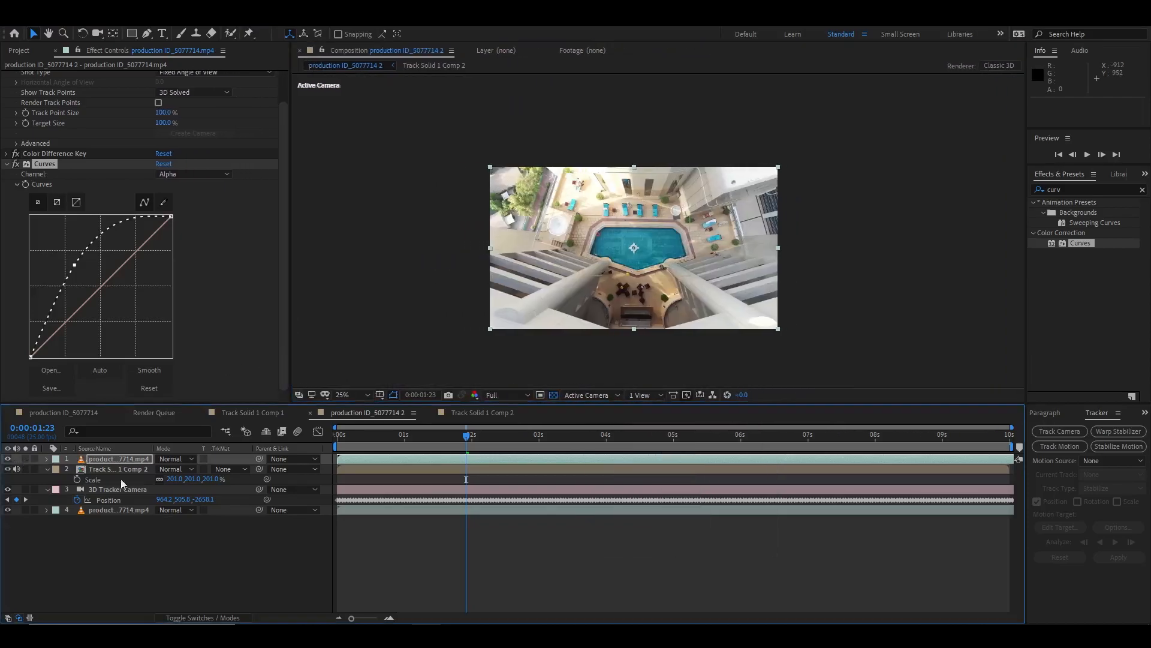
scroll(673, 282, "up", 2)
left_click_drag(546, 251, 550, 251)
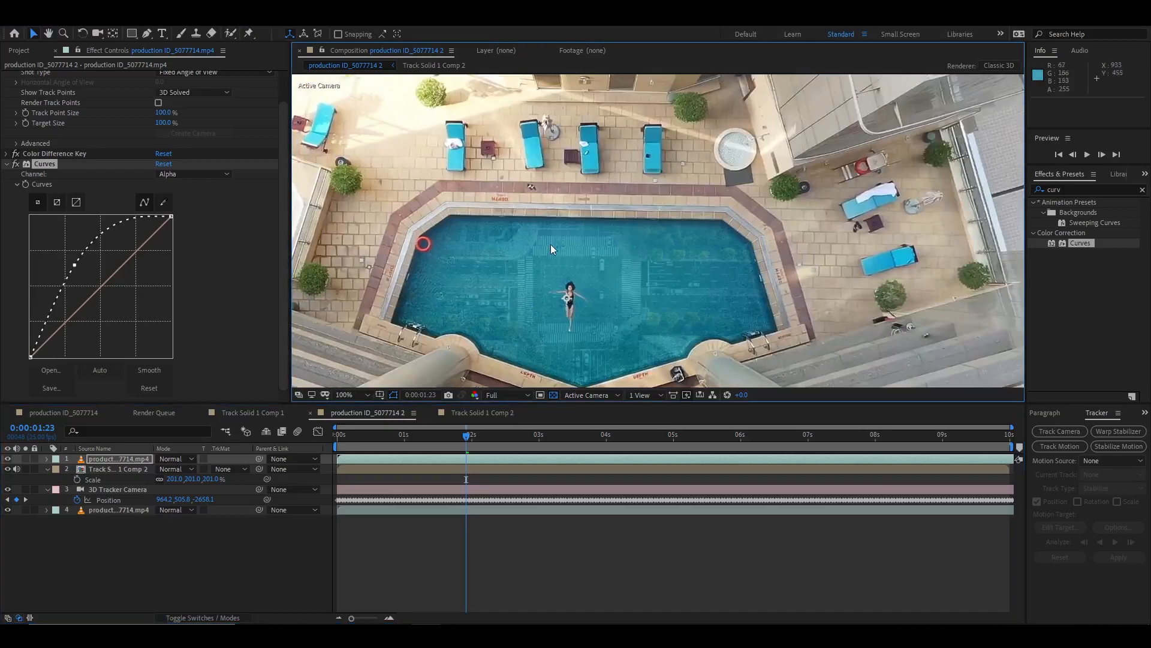
left_click_drag(742, 311, 852, 260)
Preview the keyed pool composite from the start of the timeline
left_click_drag(470, 437, 330, 437)
scroll(650, 293, "down", 1)
scroll(650, 293, "down", 1)
key("space")
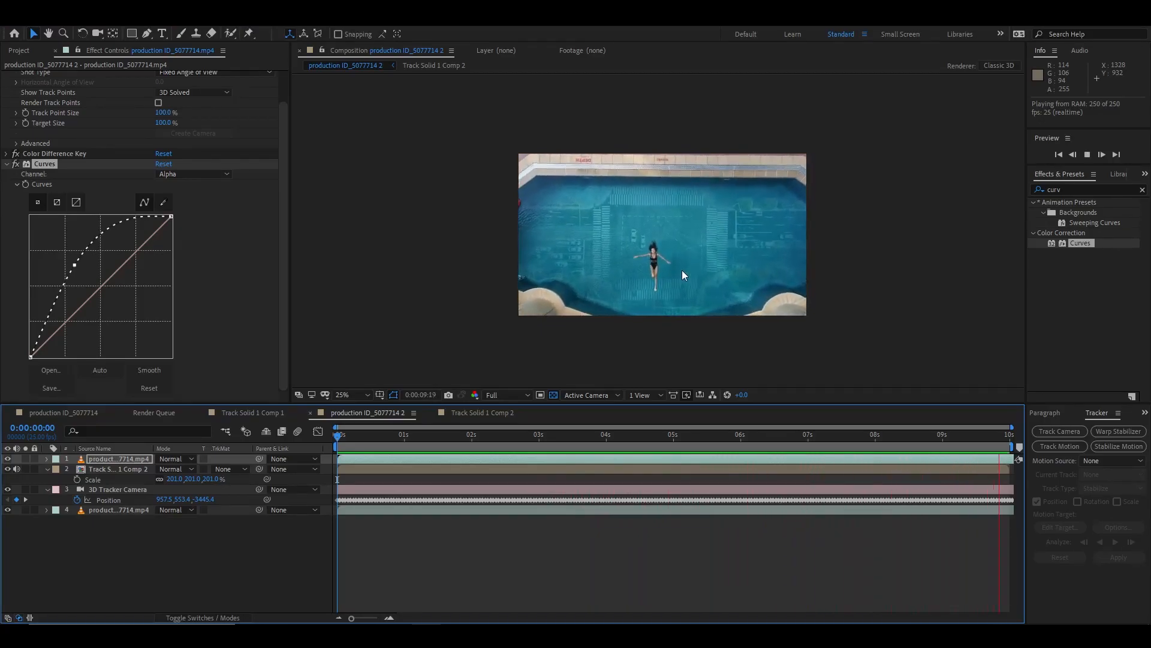
key("space")
At 0:00:02:06, create a text layer from the bottom footage's 3D Camera Tracker points on the deck above the pool
left_click_drag(719, 436, 487, 436)
left_click_drag(617, 240, 656, 299)
left_click(115, 509)
scroll(637, 298, "up", 4)
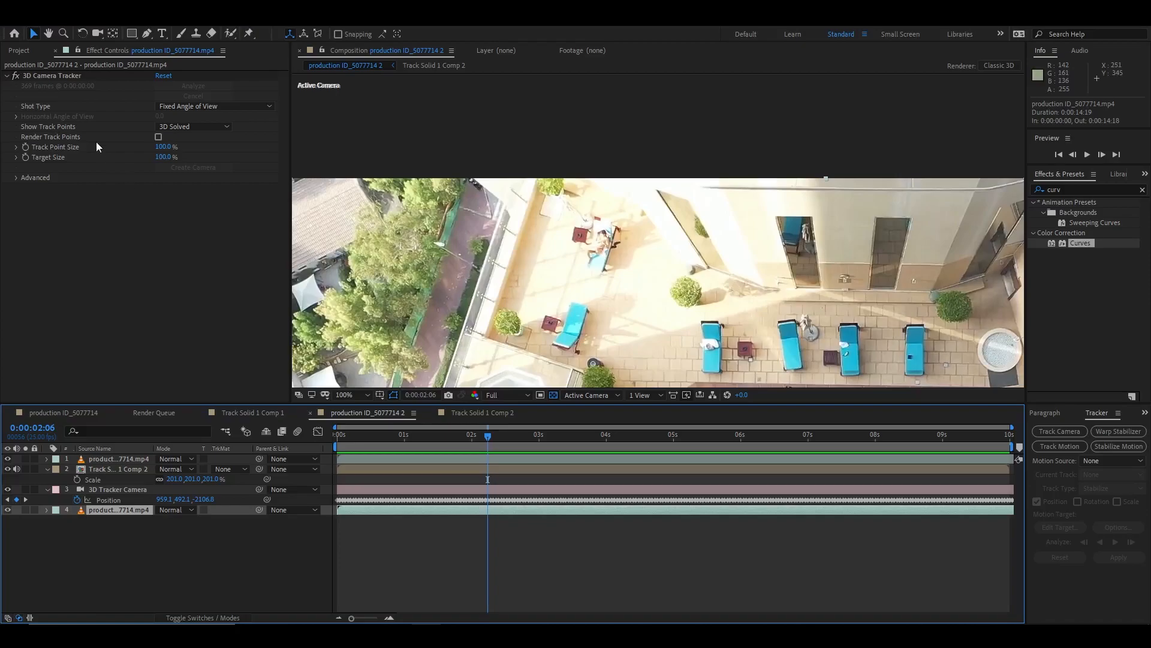
left_click(60, 76)
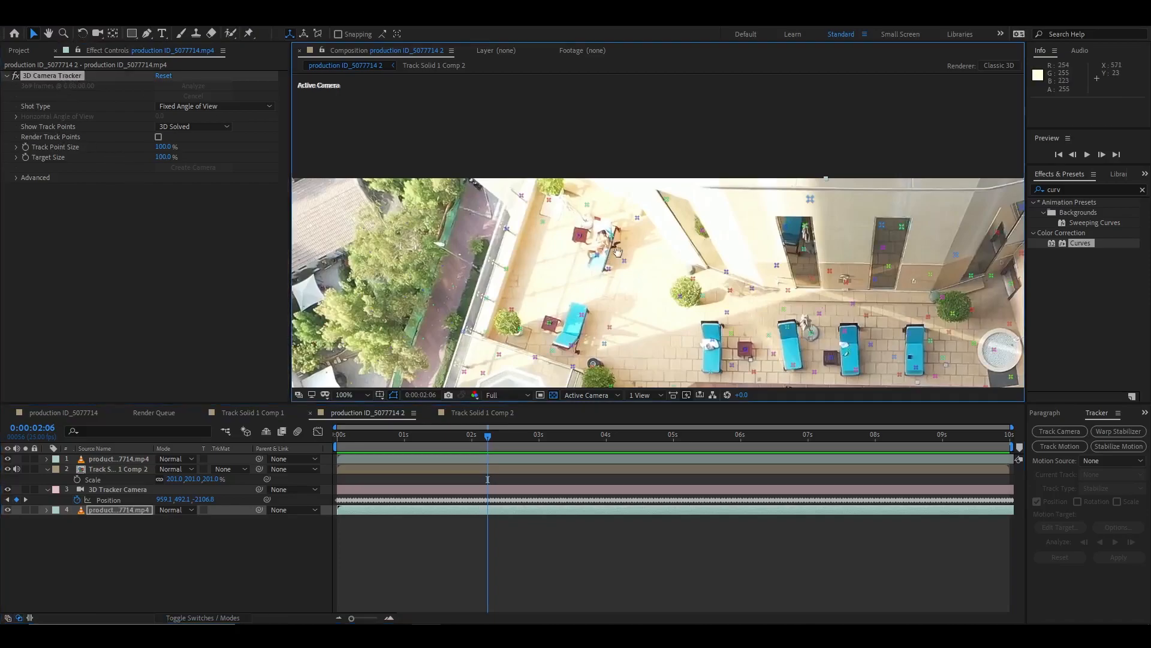
left_click_drag(570, 384, 638, 298)
key("v")
right_click(683, 240)
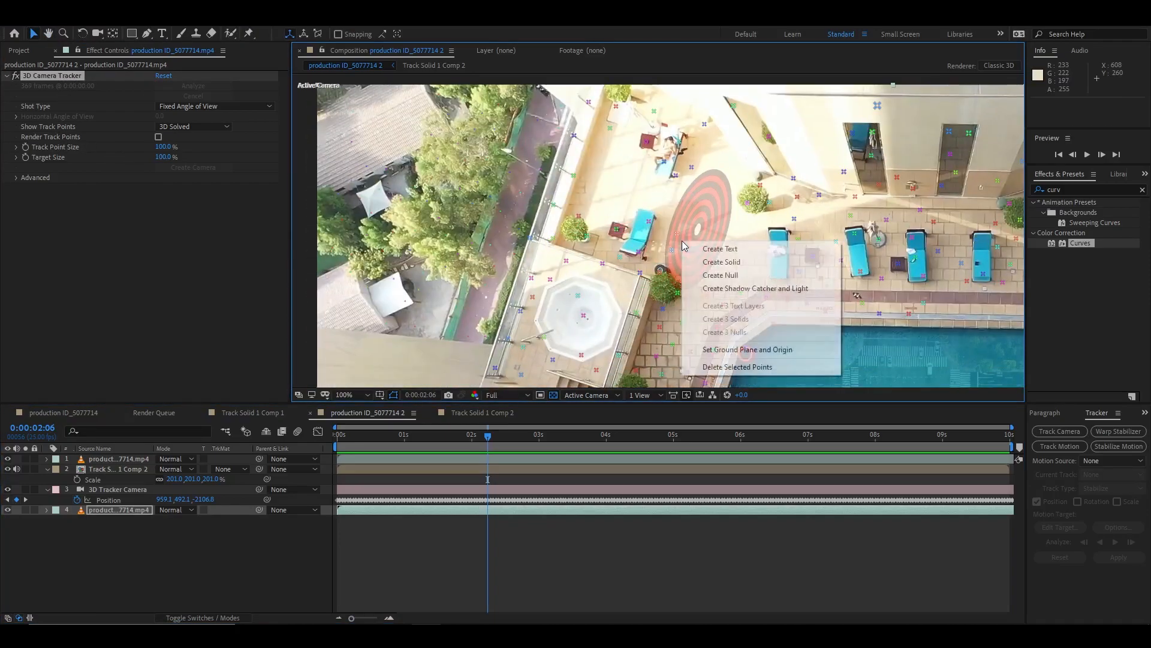
left_click(729, 249)
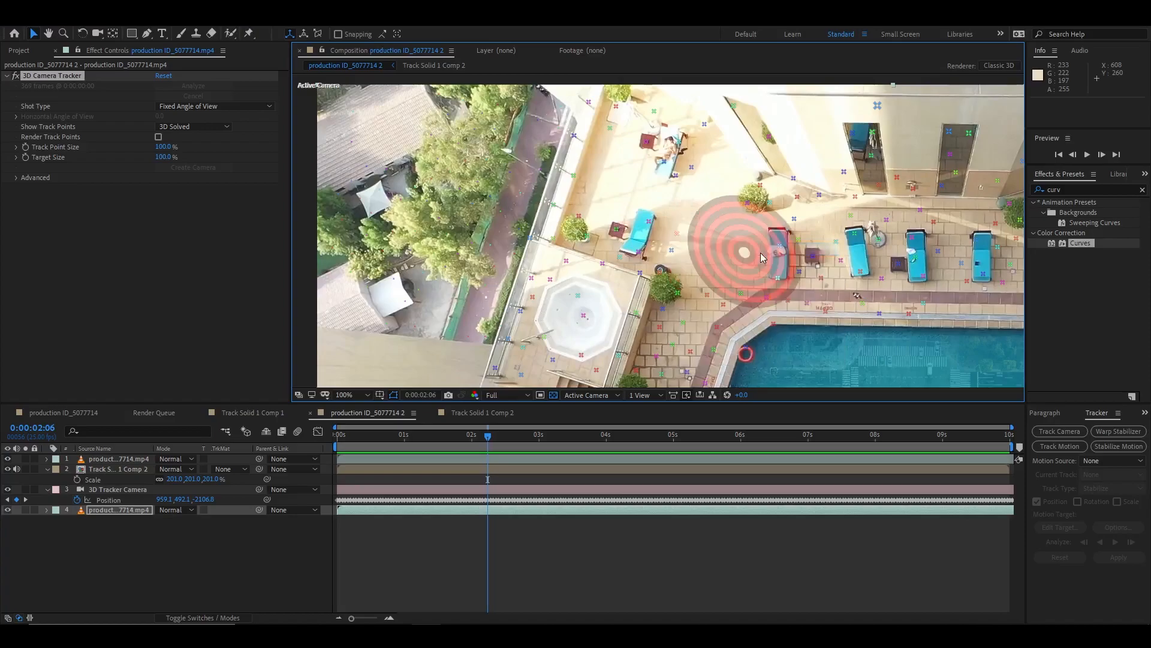
Rotate the new Text layer in 3D to an orientation of about 83.9°, 37.5°, 353.0°
left_click(114, 459)
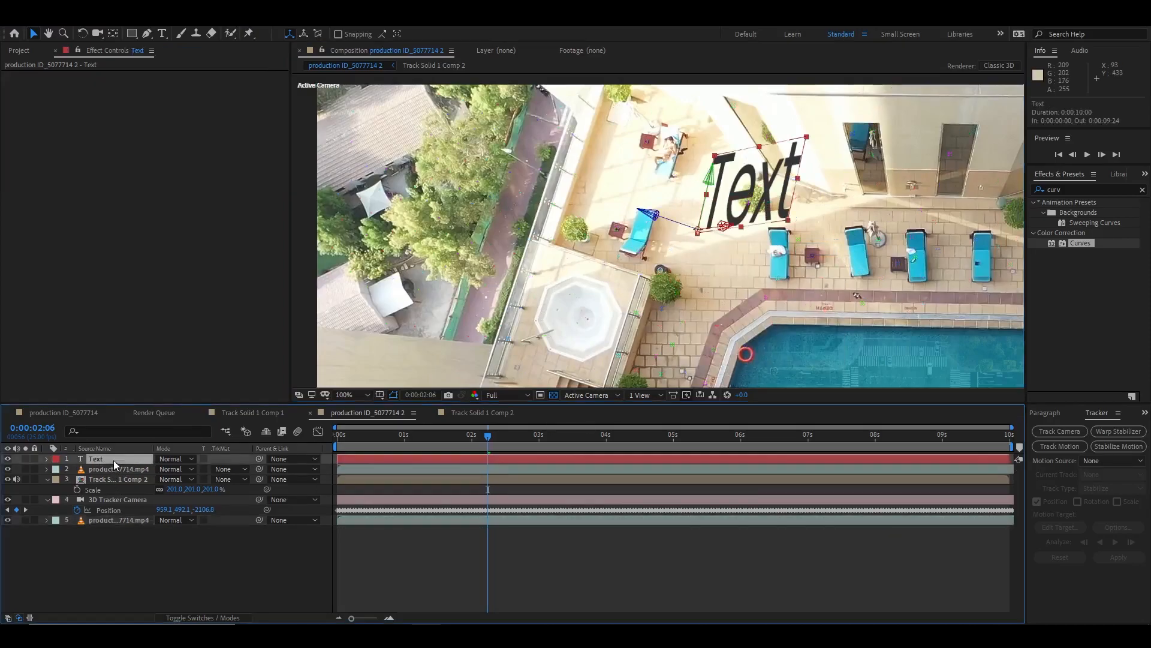
left_click(84, 34)
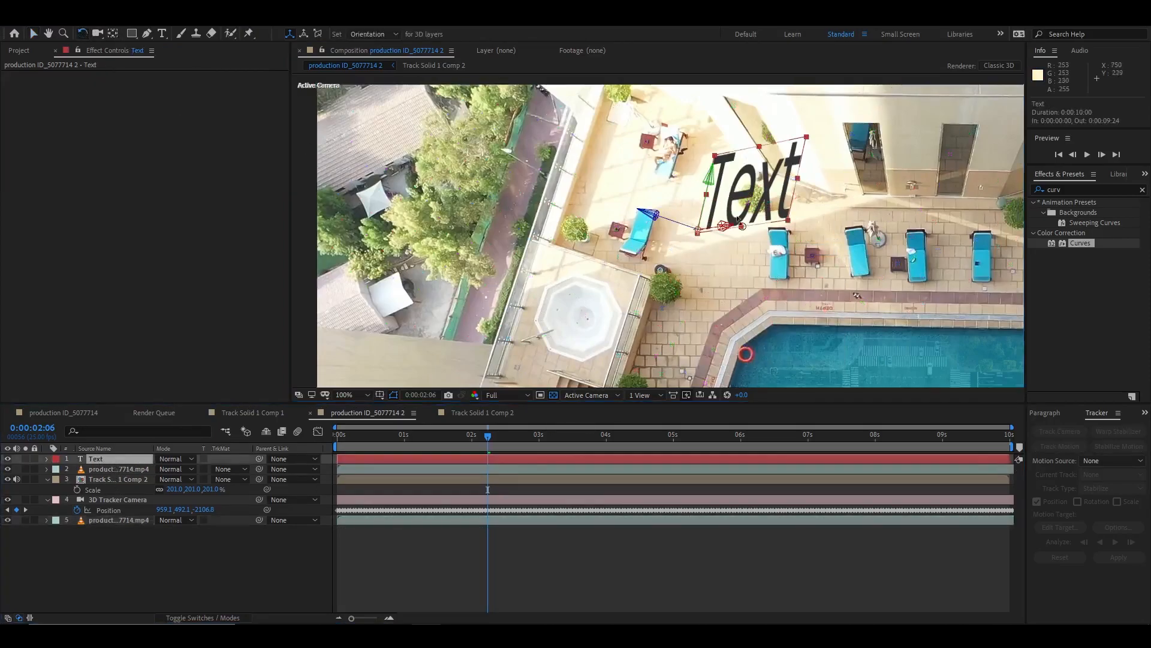
left_click_drag(712, 222, 717, 273)
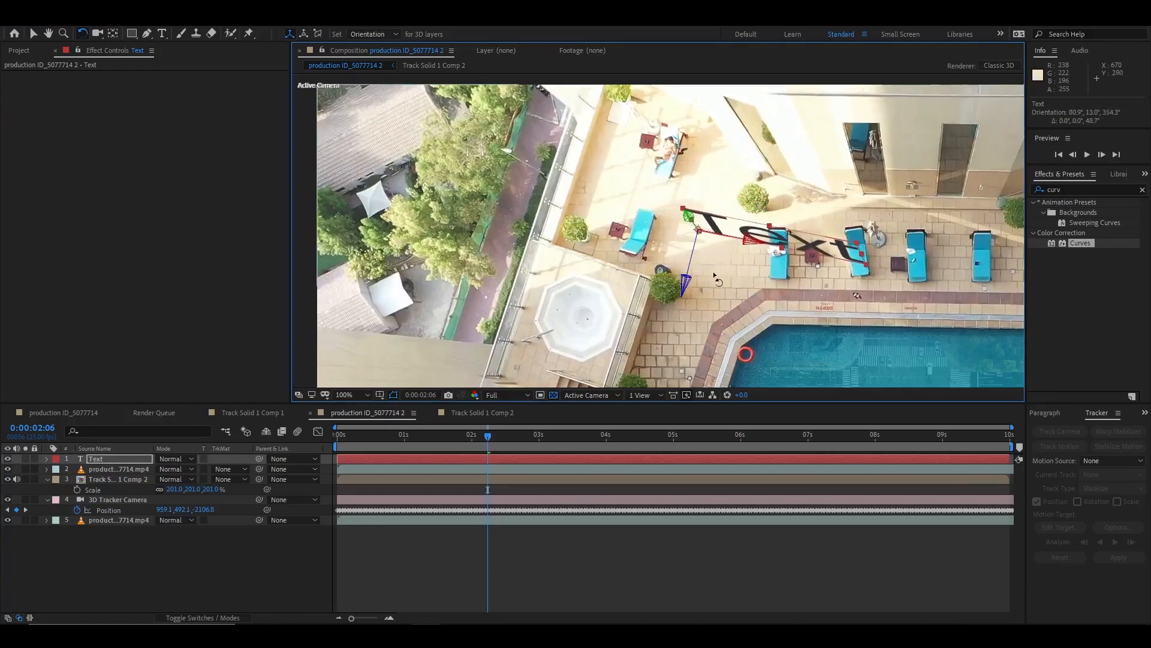
left_click_drag(698, 229, 691, 238)
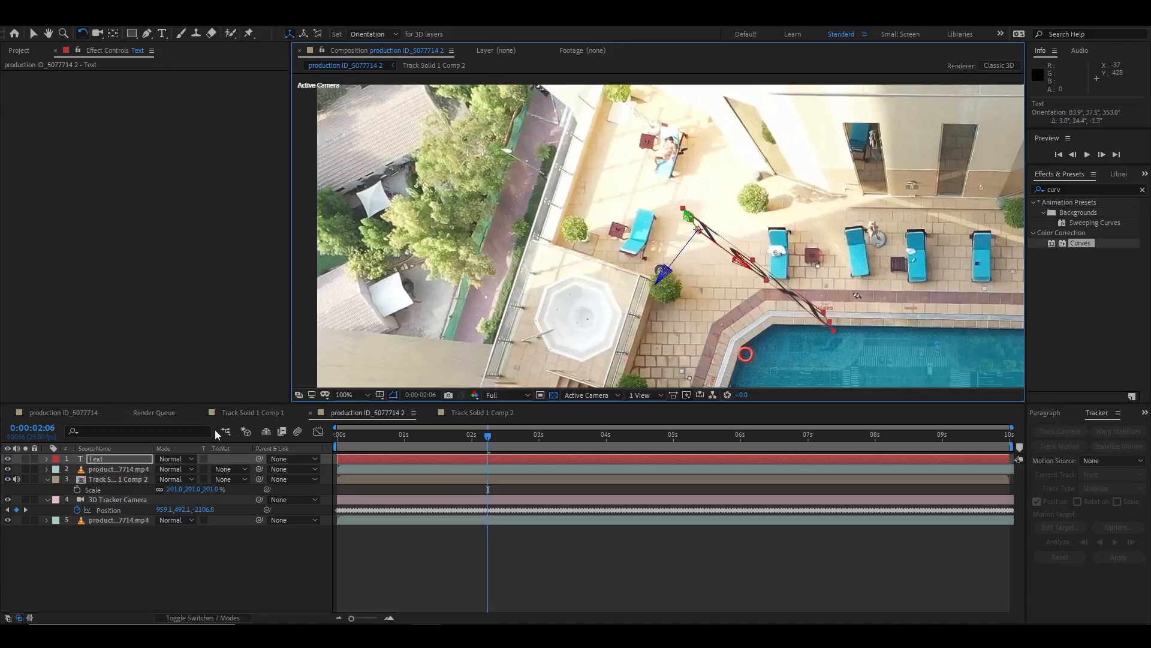
Scale the Text layer down to about 1071.1% on all axes
left_click(104, 459)
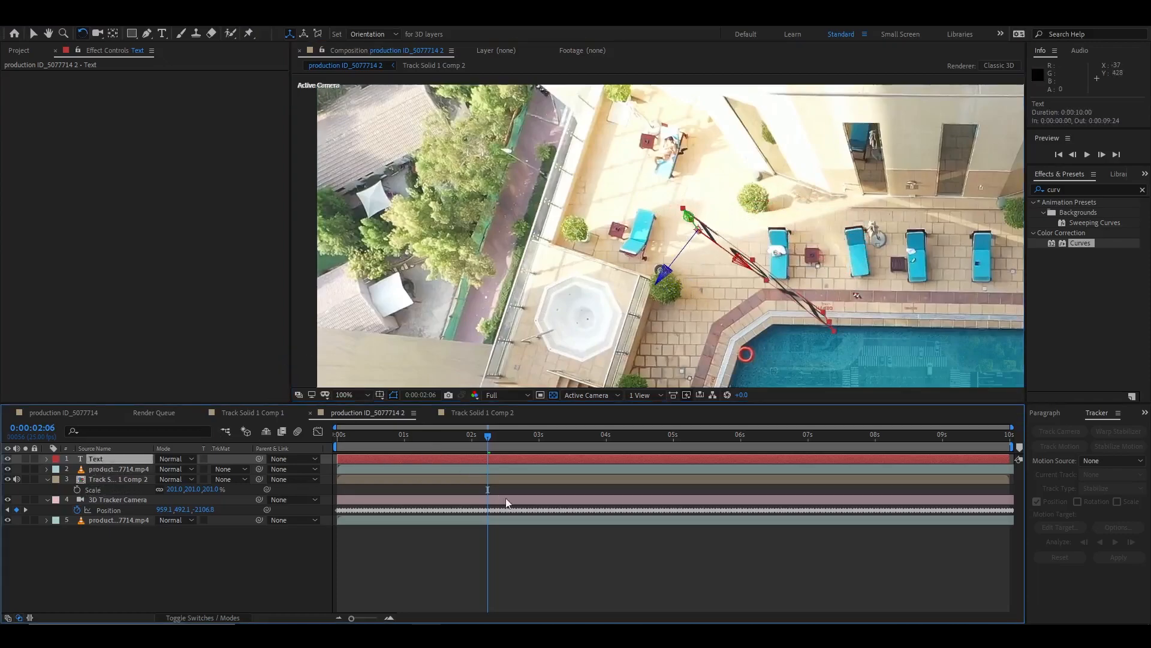
key("s")
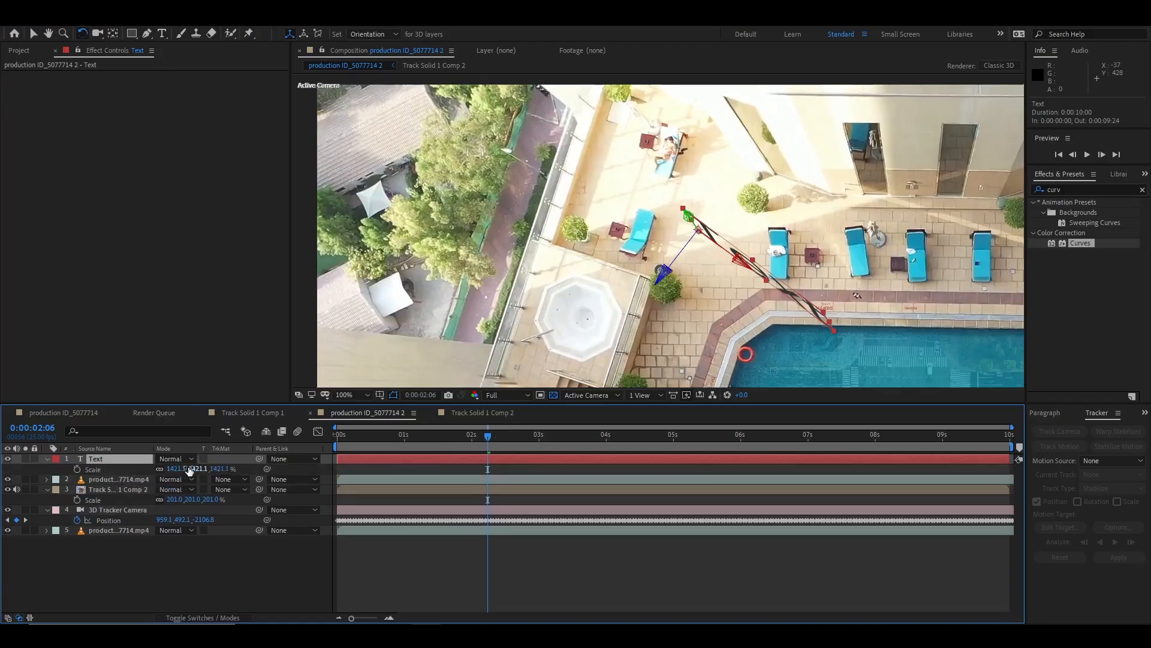
left_click_drag(219, 469, 5, 469)
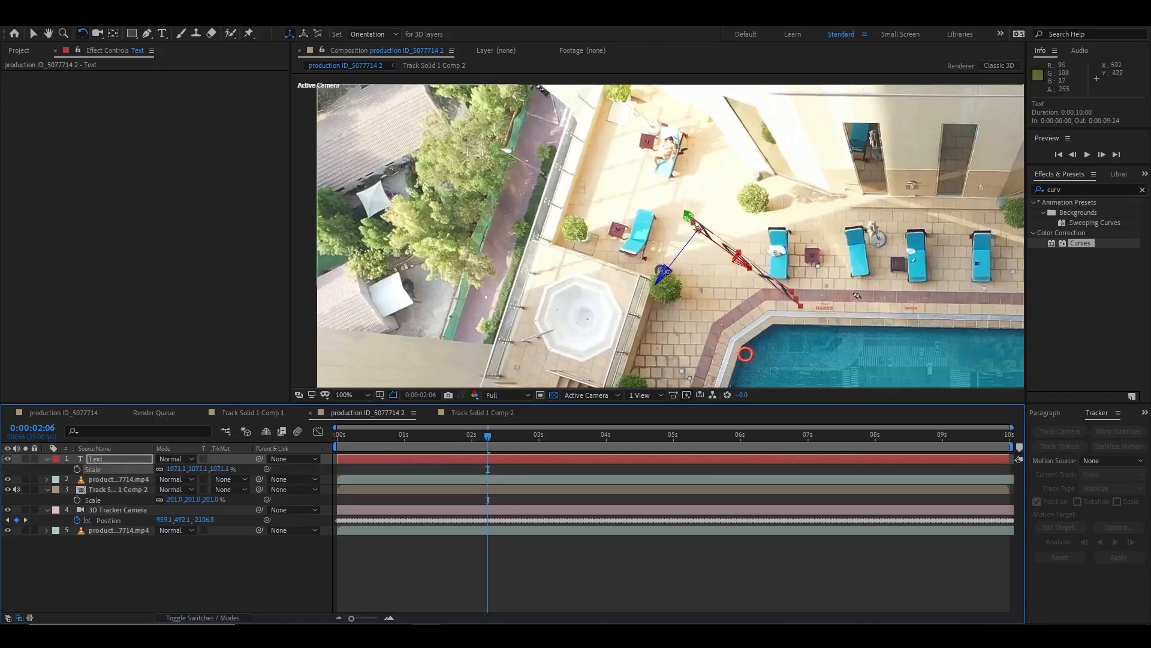
Move the Text layer to about -1003.7, -1269.5, 15837.8 on the deck and duplicate it
left_click(33, 33)
left_click_drag(773, 273, 556, 147)
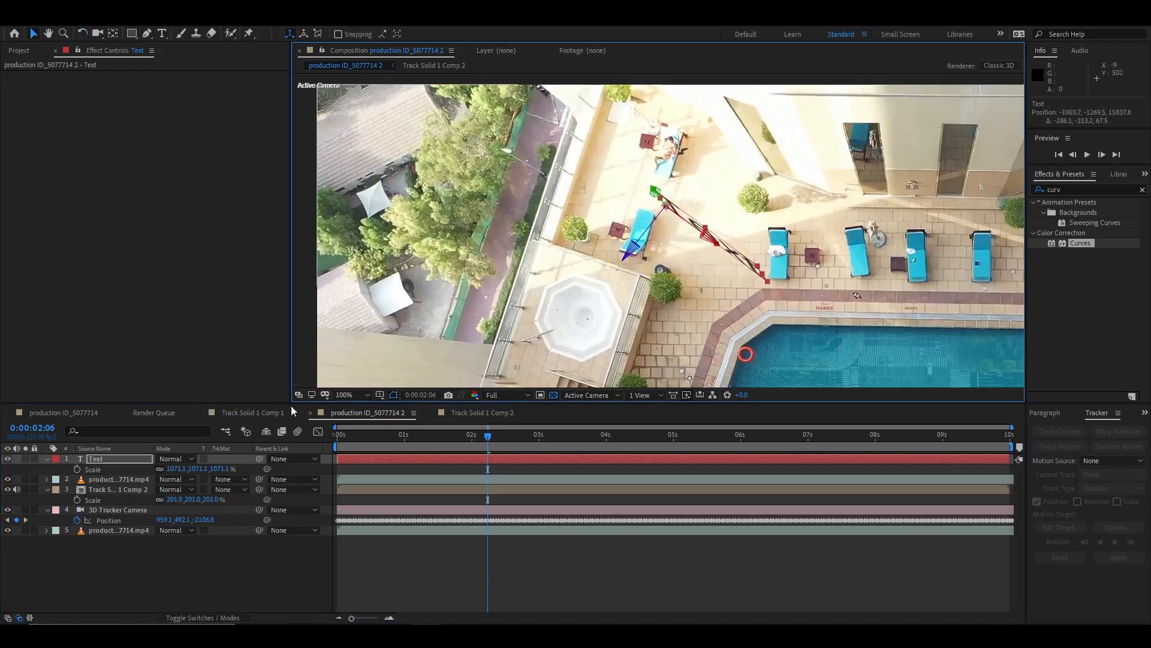
left_click(107, 460)
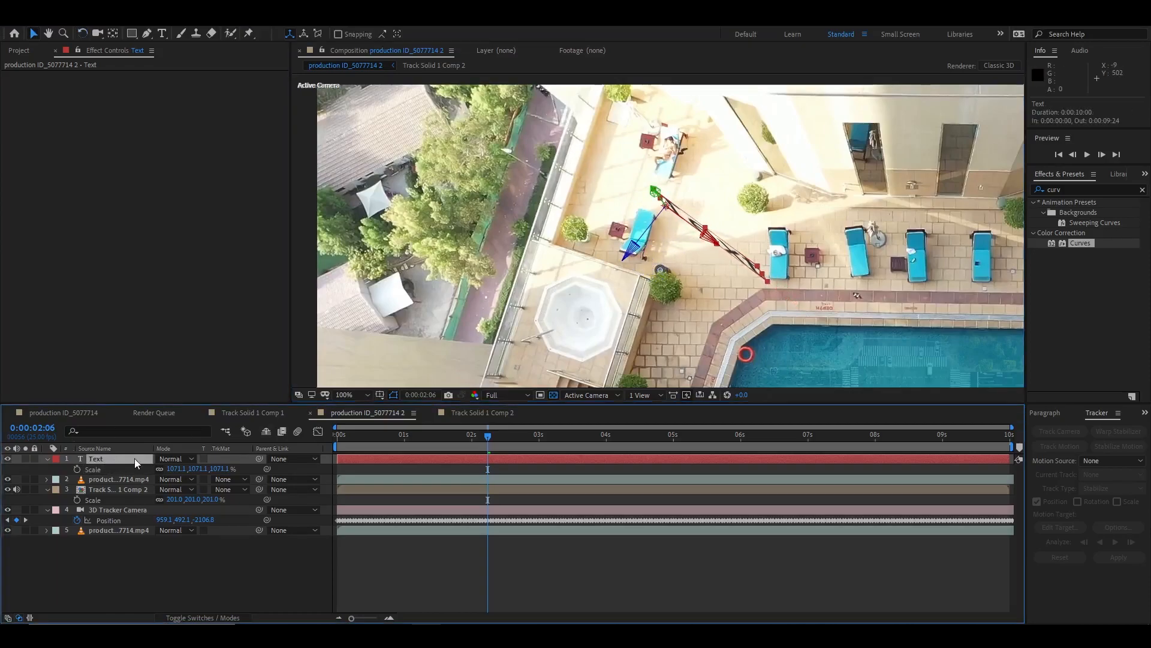
key("ctrl+d")
Rotate the duplicate text upright, move it to about -980.6, -1298.1, 15845.3, and widen its X scale to about 1108%
left_click(82, 34)
left_click_drag(702, 229, 749, 198)
left_click(33, 33)
left_click_drag(694, 178, 712, 165)
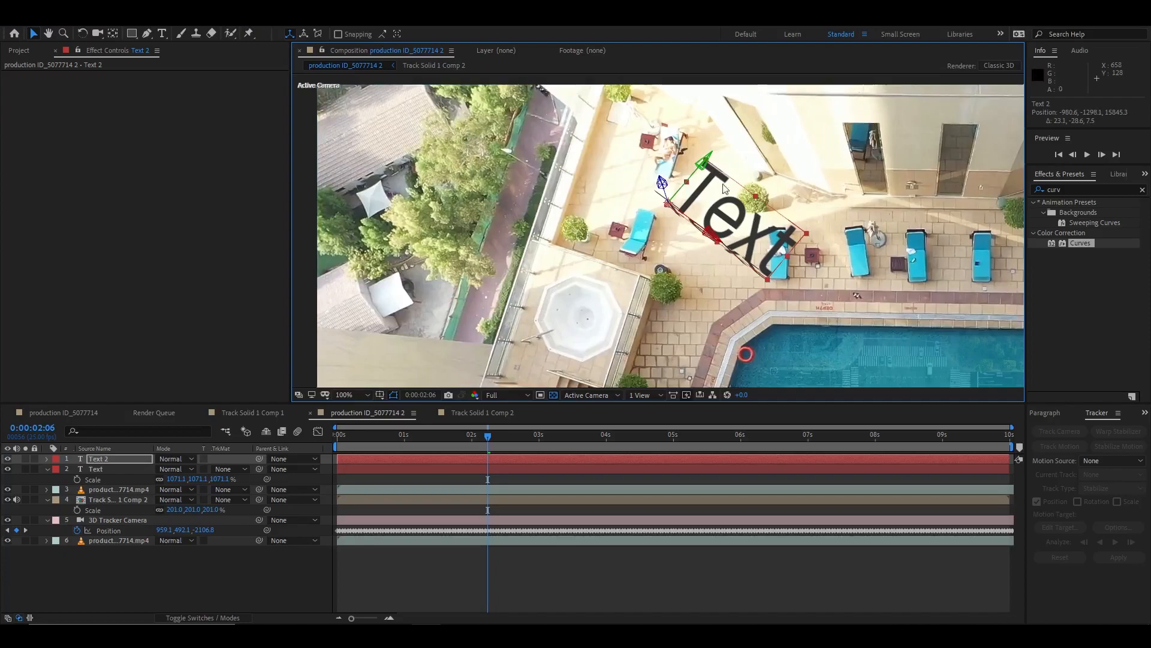
left_click_drag(791, 258, 791, 258)
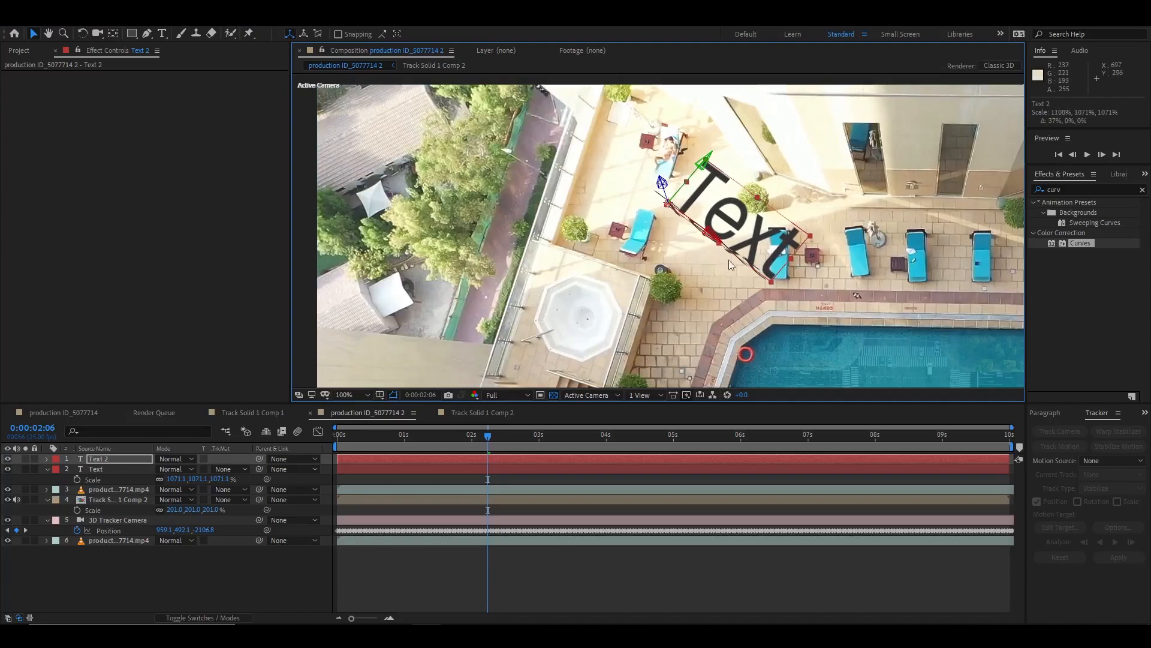
Rotate Text 2 to about 344.2°, 1.4°, 39.9° and adjust its size and tilt against the original text
left_click(82, 33)
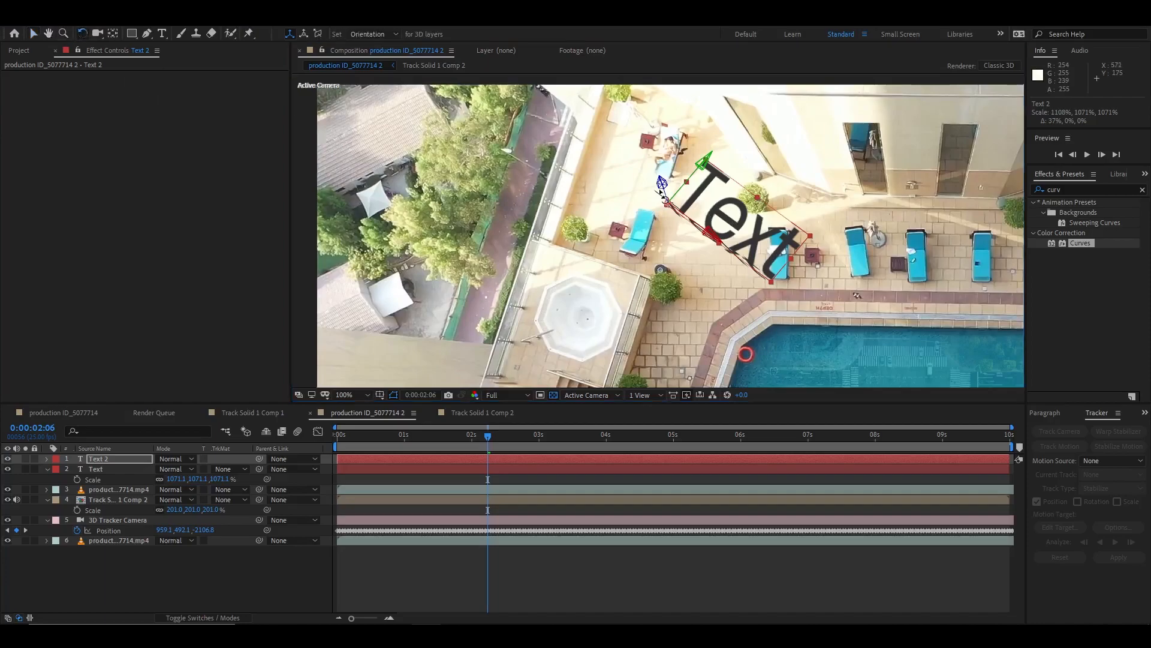
mouse_move(664, 194)
left_mouse_down()
mouse_move(662, 183)
mouse_move(661, 210)
left_mouse_up()
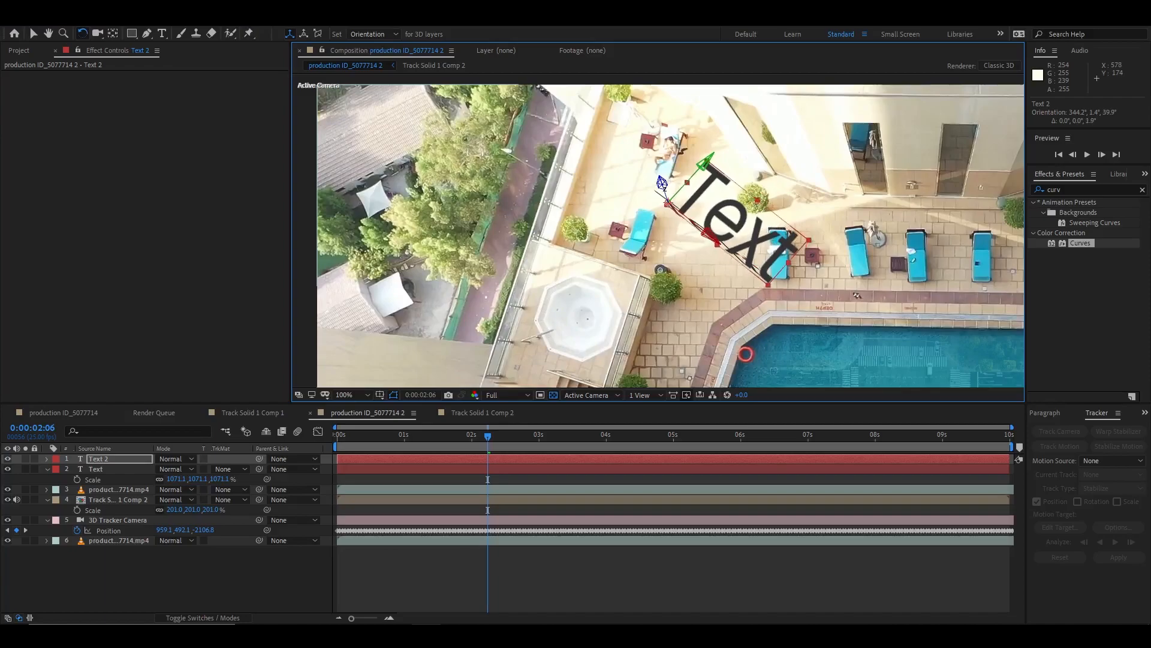
left_click(34, 33)
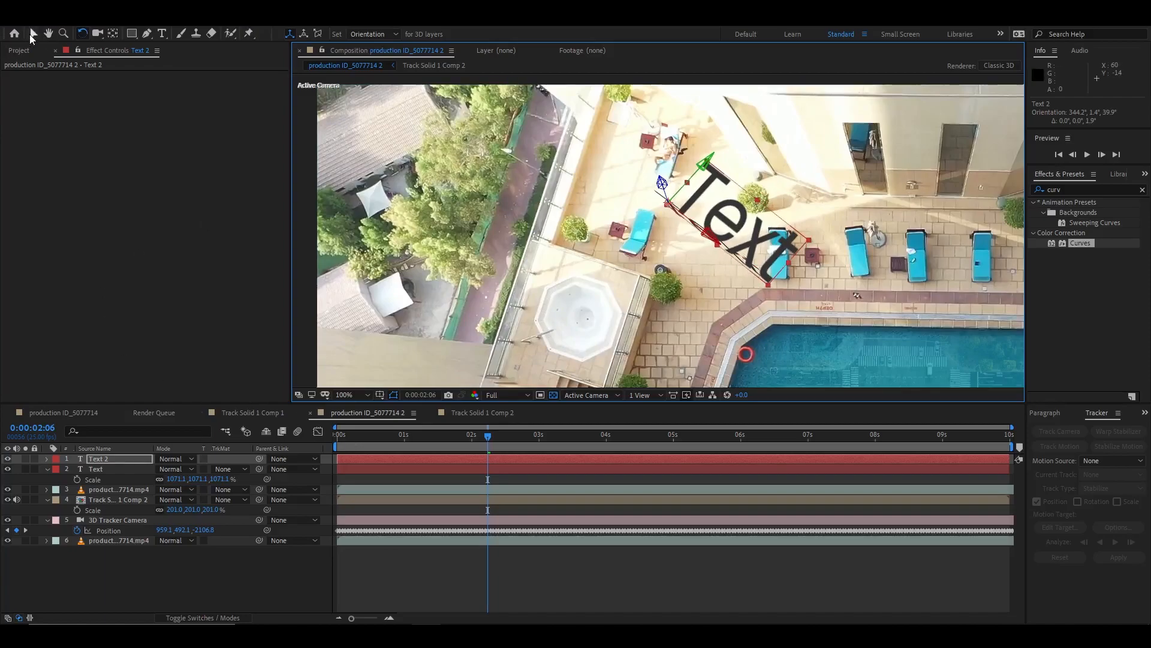
left_click_drag(759, 203, 767, 230)
key("w")
left_click_drag(660, 269, 664, 369)
left_click(466, 576)
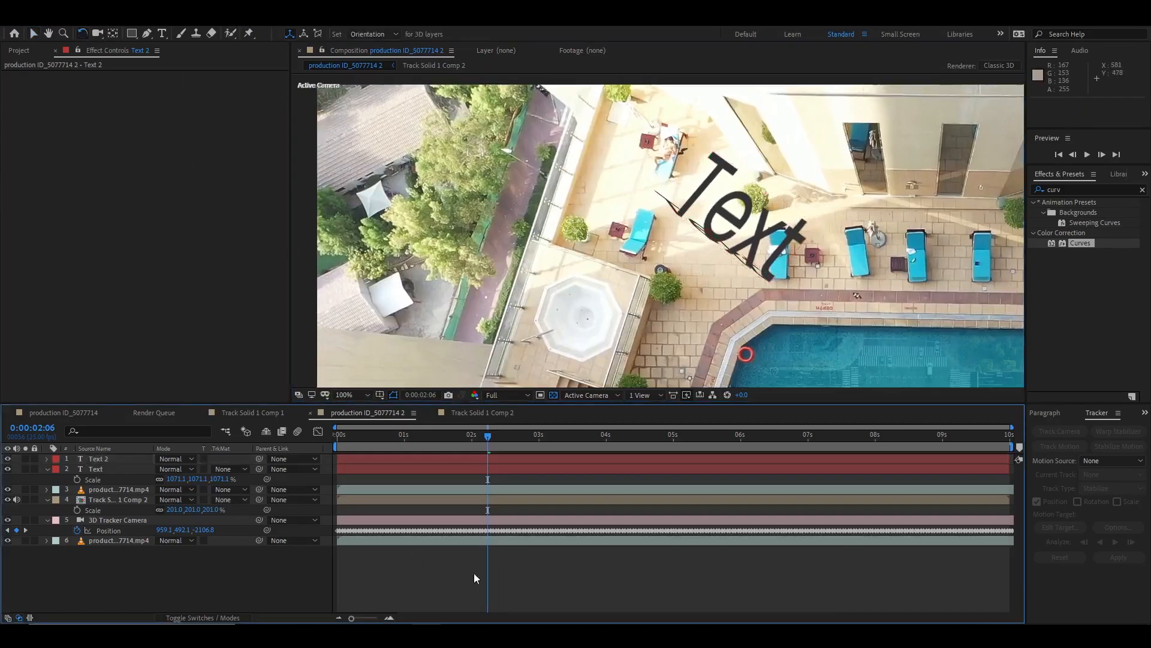
Scrub to 0:00:03:09 and try rotating the original Text layer, undoing the attempt
left_click_drag(488, 439, 563, 440)
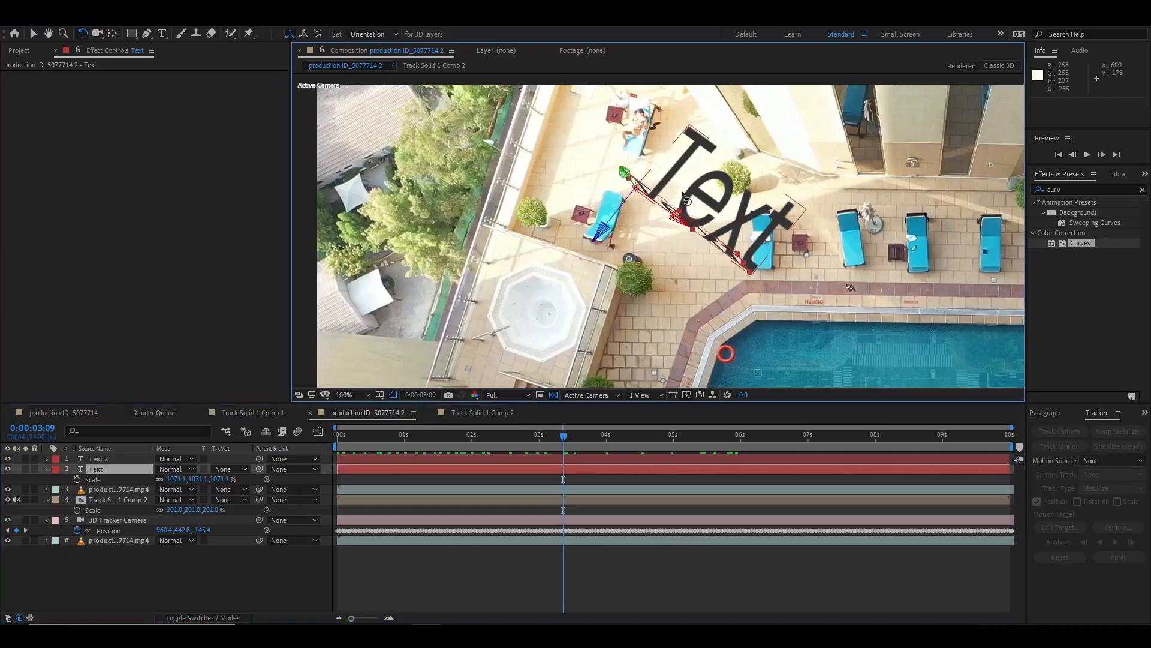
left_click(641, 179)
left_click_drag(632, 171, 606, 165)
key("ctrl+z")
Delete both text layers, Text 2 and Text, from the composition
left_click(101, 459)
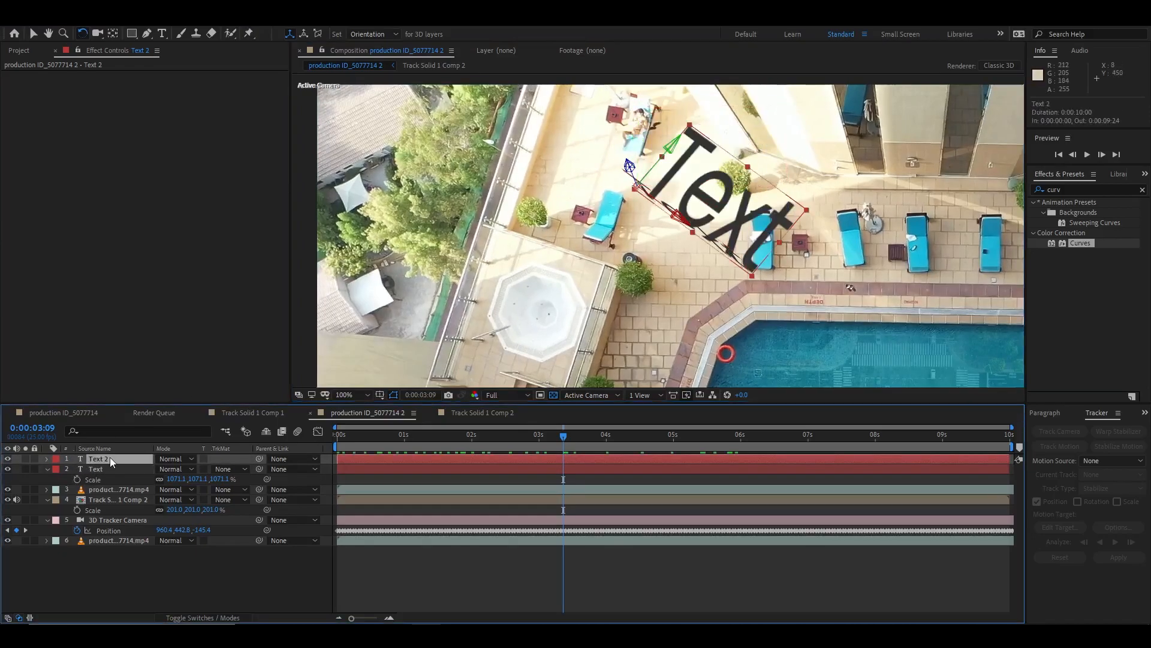
key("Delete")
left_click(96, 459)
key("Delete")
scroll(701, 258, "down", 2)
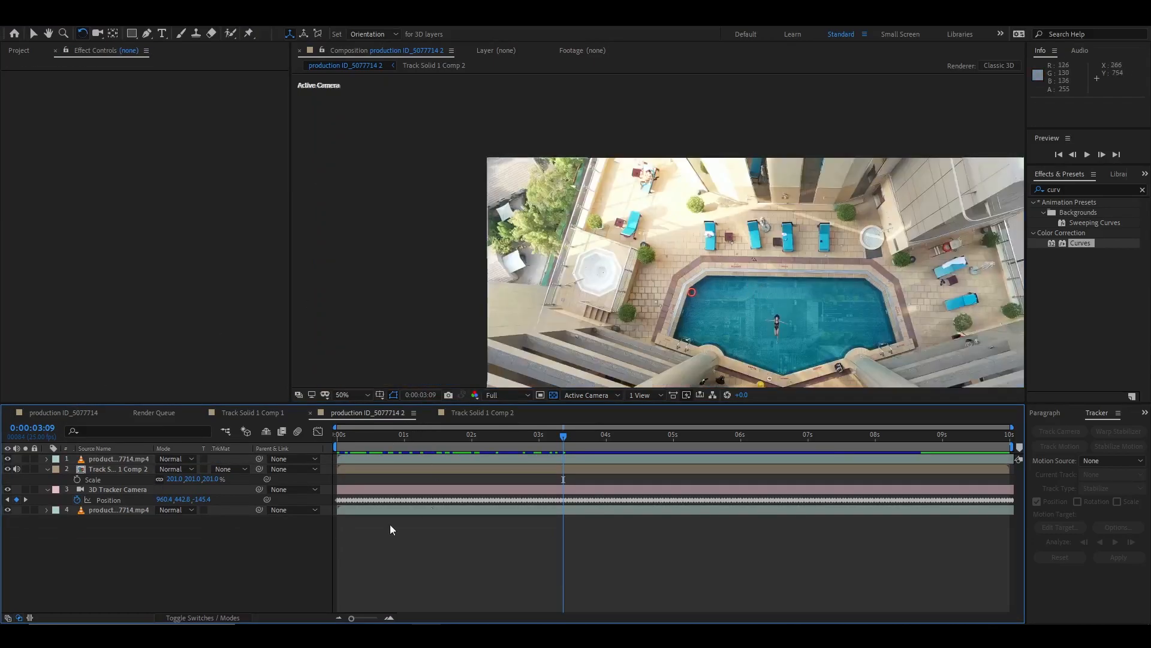
Show the bottom footage's 3D camera track points over the deck, and undo the deletion of the Text layer
left_click(108, 511)
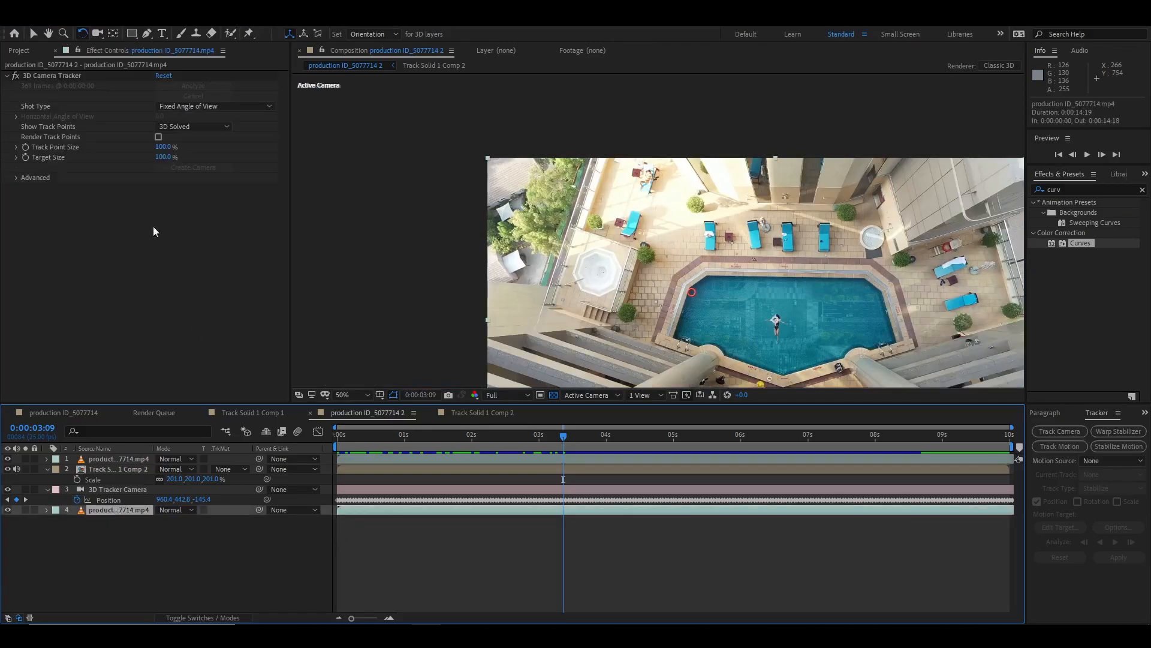
left_click(53, 76)
scroll(778, 265, "up", 2)
scroll(780, 264, "down", 1)
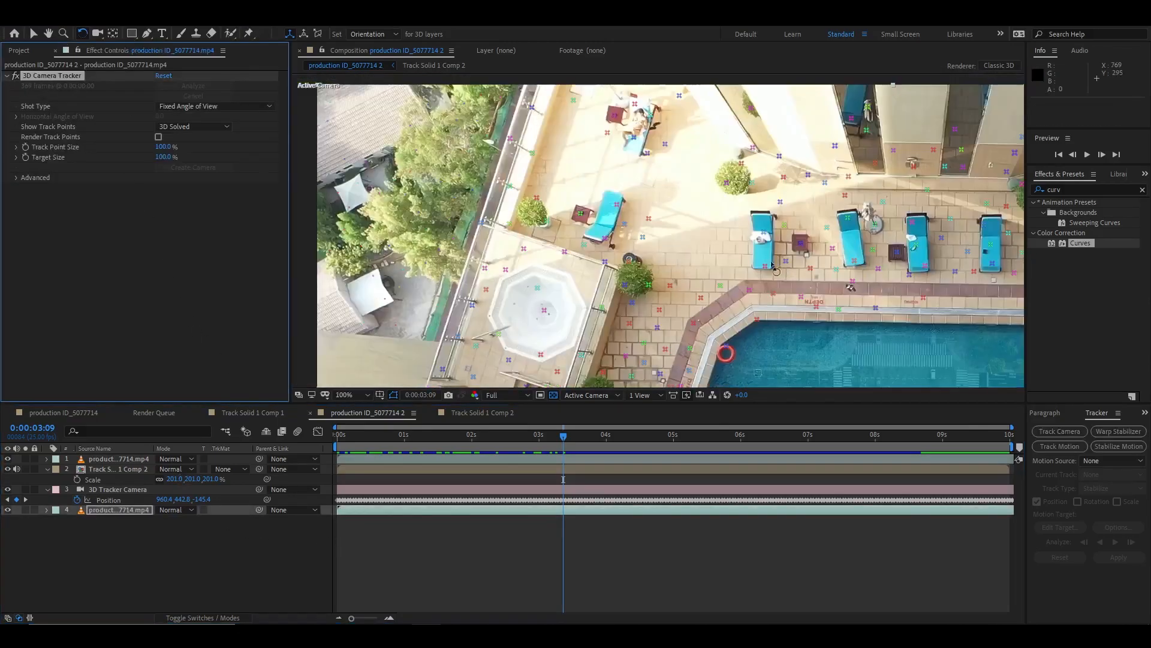
left_click(34, 33)
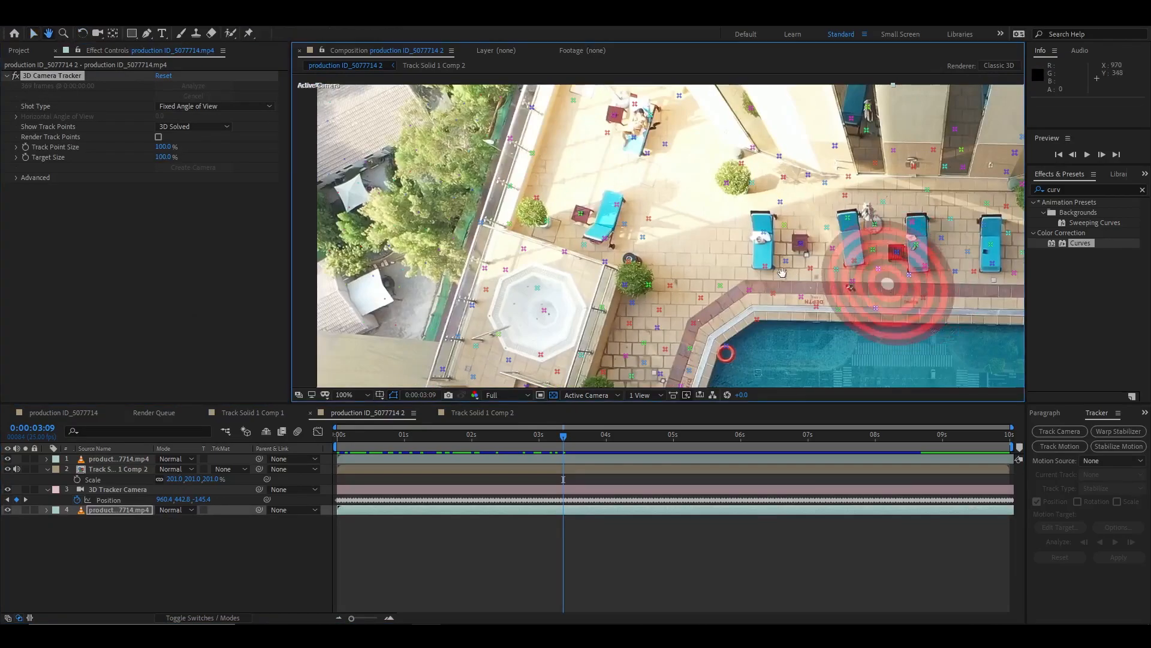
left_click_drag(903, 293, 591, 253)
scroll(763, 307, "down", 3)
key("ctrl+z")
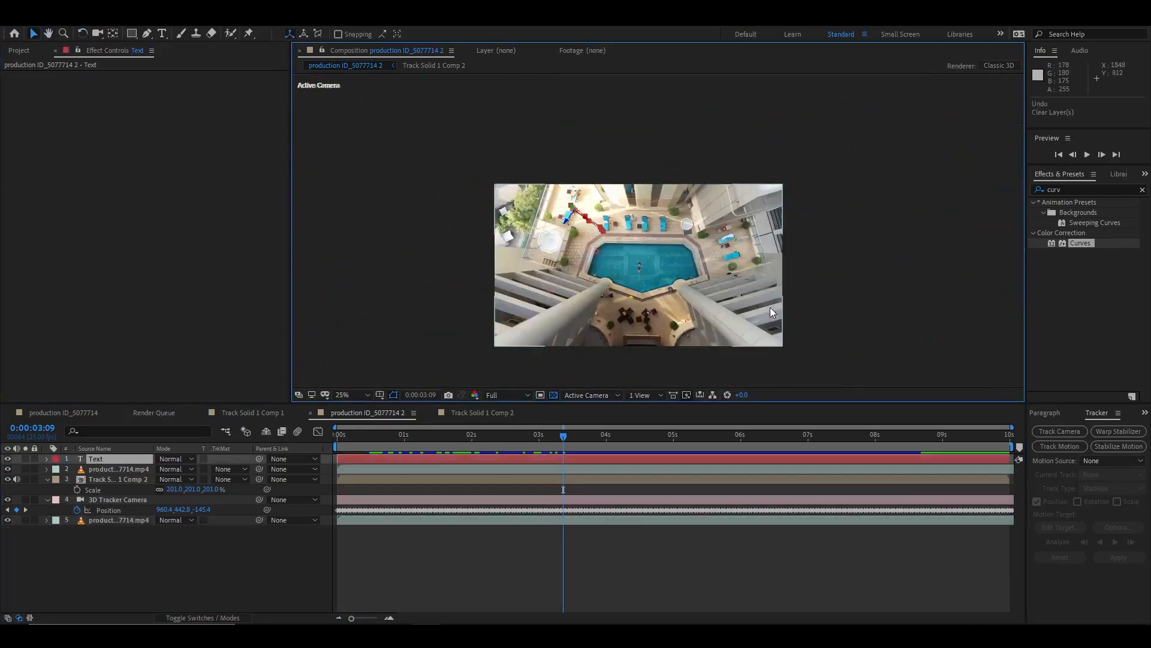
At 0:00:03:09, create a new text layer from the bottom footage's 3D Camera Tracker points between the loungers and the pool
scroll(632, 279, "up", 4)
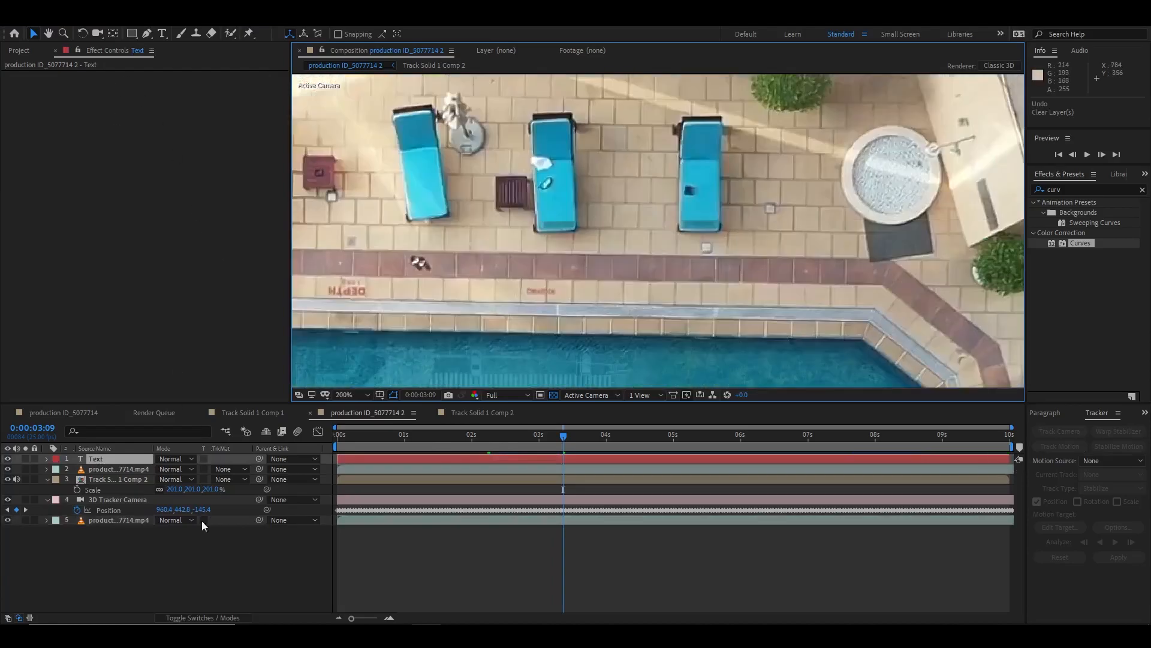
left_click(114, 520)
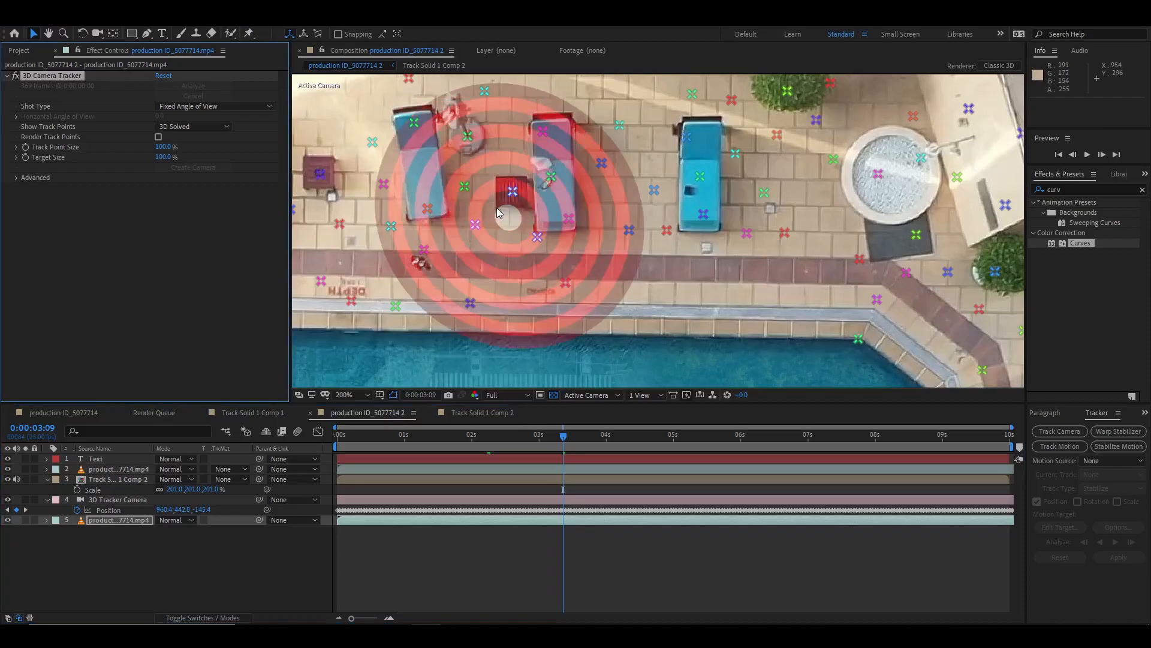
right_click(514, 281)
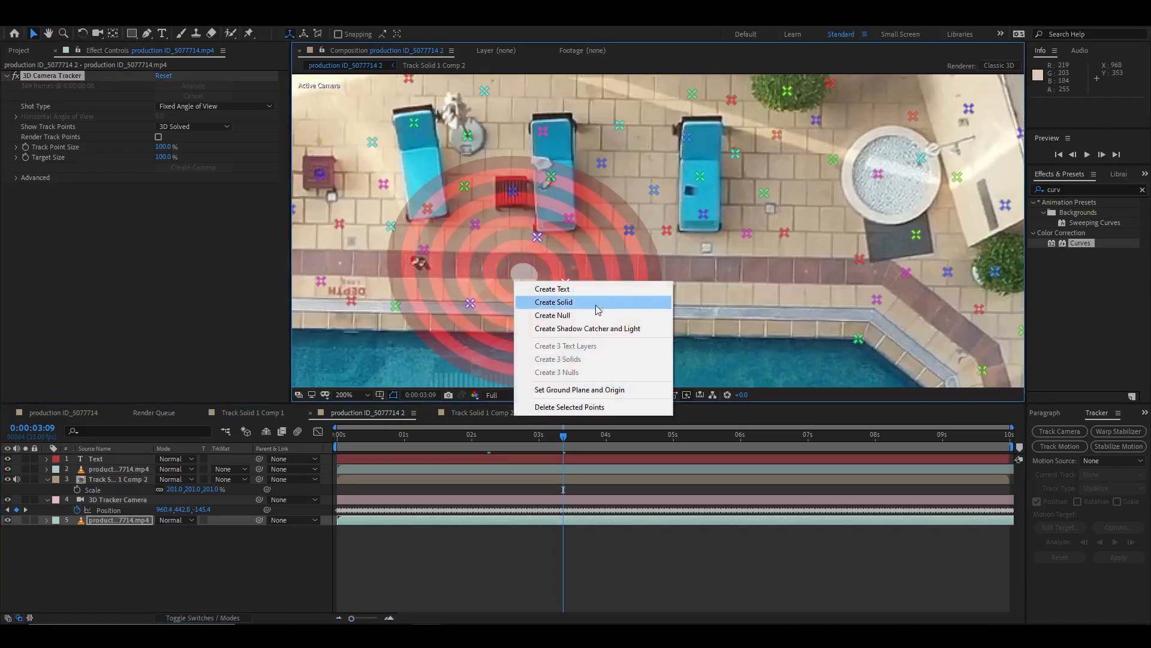
left_click(580, 292)
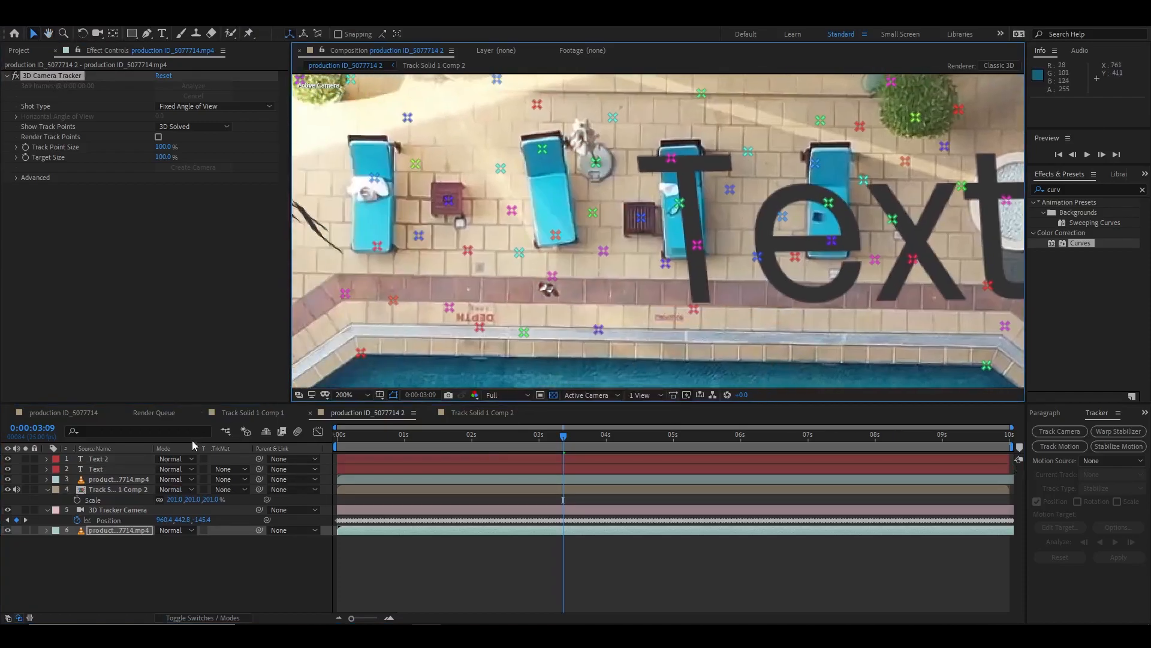
Move Text 2 along the deck toward the first two poolside loungers and delete the old Text layer
left_click(133, 458)
scroll(703, 291, "down", 1)
left_click_drag(693, 265, 464, 262)
left_click(110, 468)
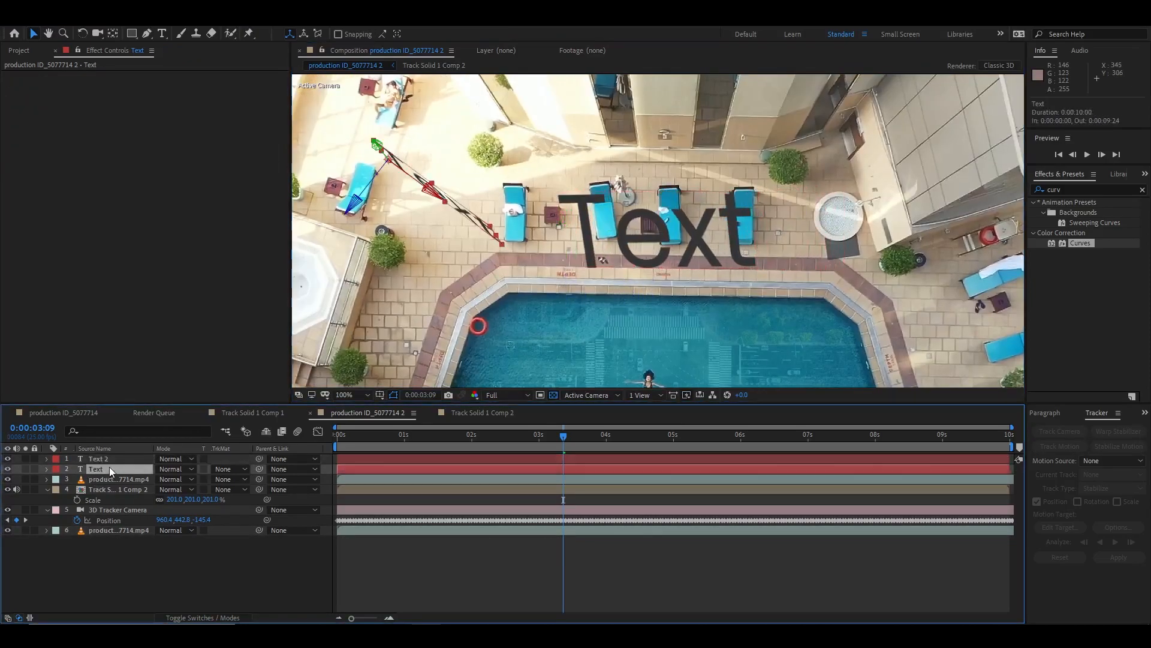
key("Delete")
Rotate Text 2 in 3D to an orientation of about 343.2°, 10.3°, 4.9°
left_click(84, 34)
left_click(596, 237)
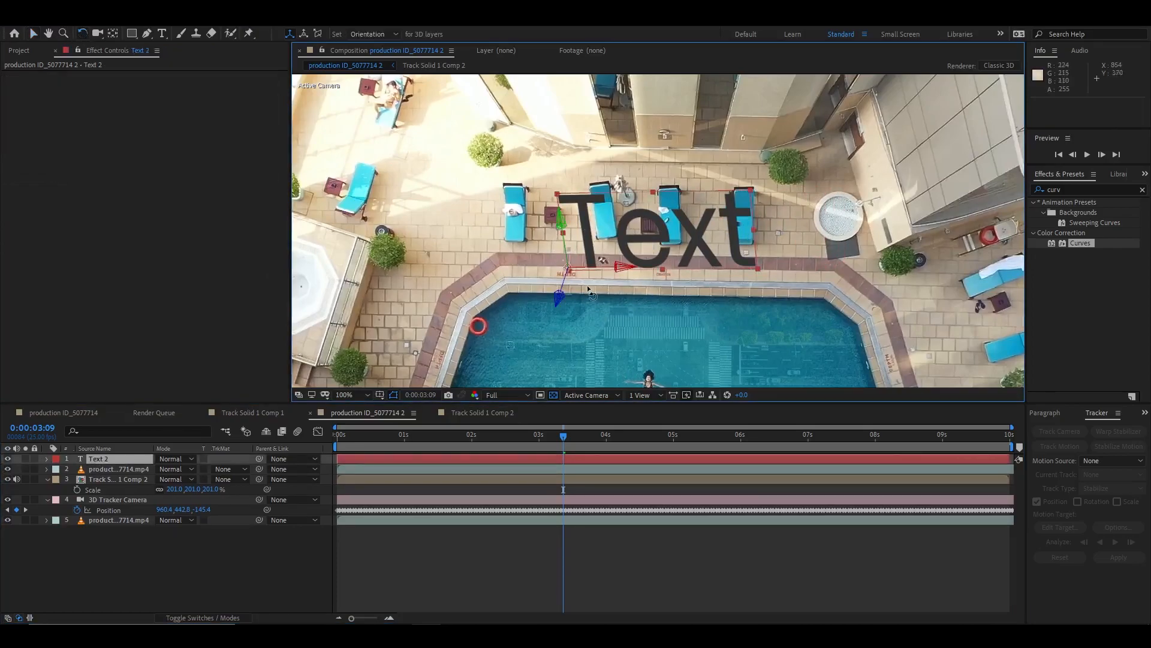
left_click_drag(580, 265, 556, 251)
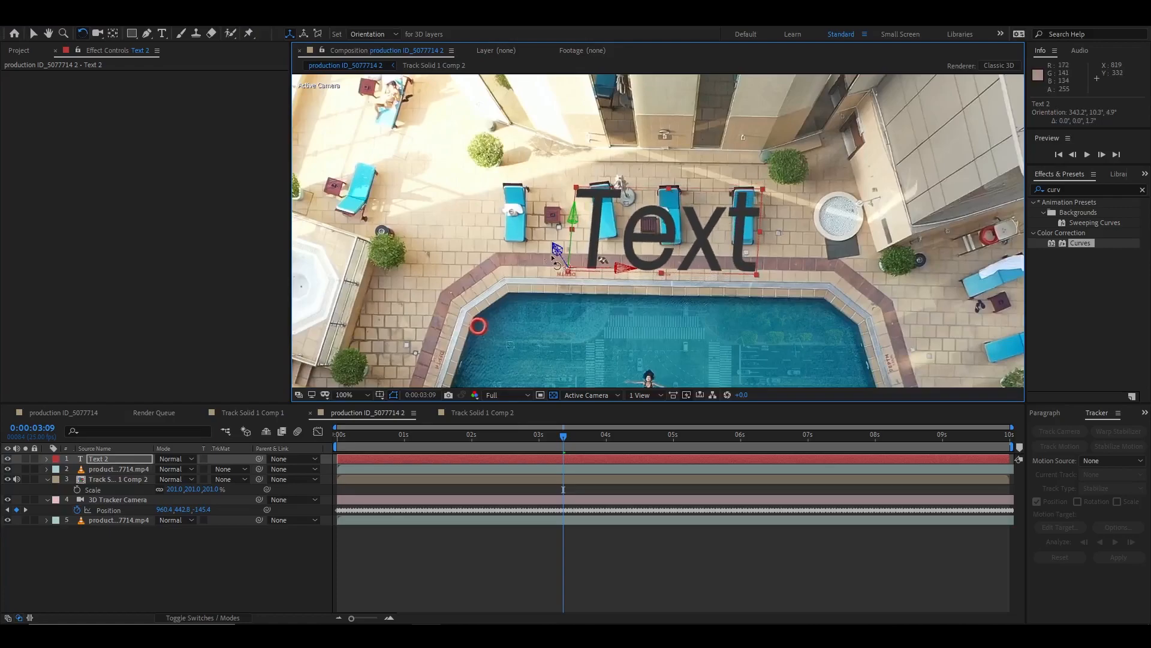
Move Text 2 down to about 366.8, -389.7, 16094.7 and reduce its Y scale to about 996%
left_click(32, 34)
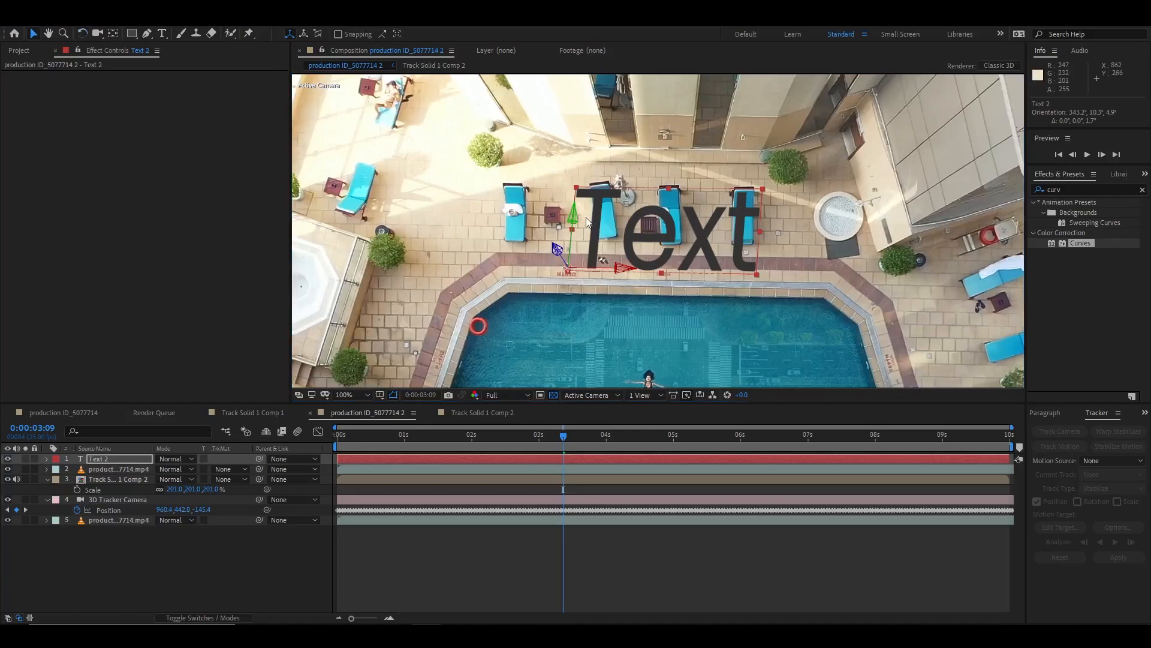
left_click_drag(571, 226, 572, 234)
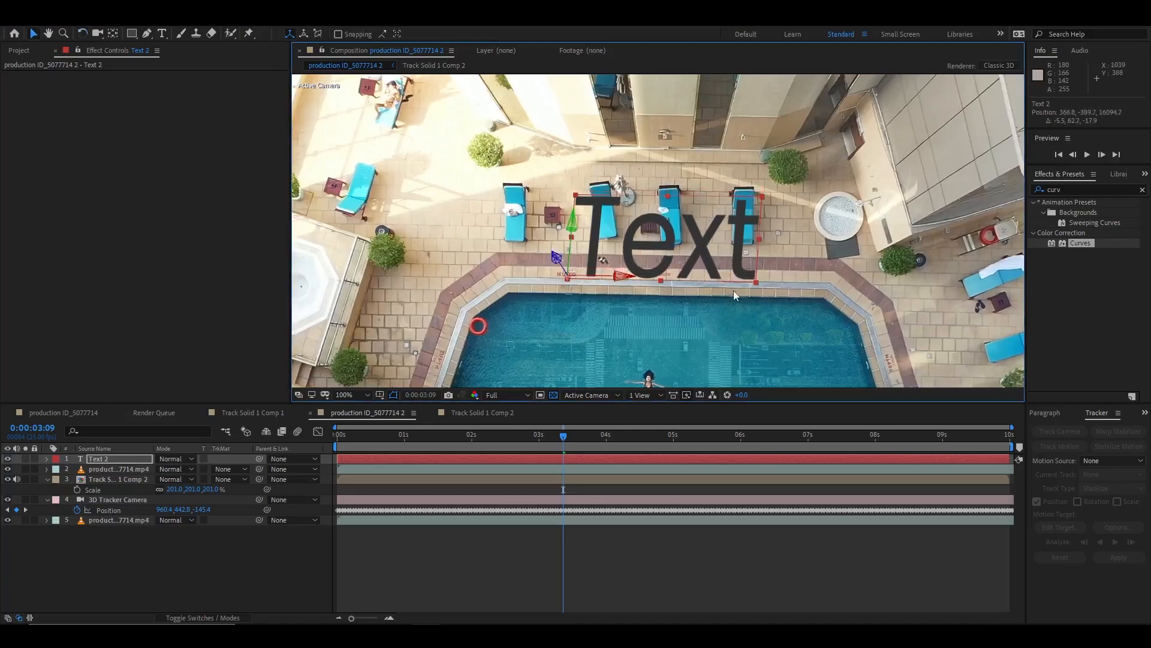
left_click_drag(674, 199, 667, 220)
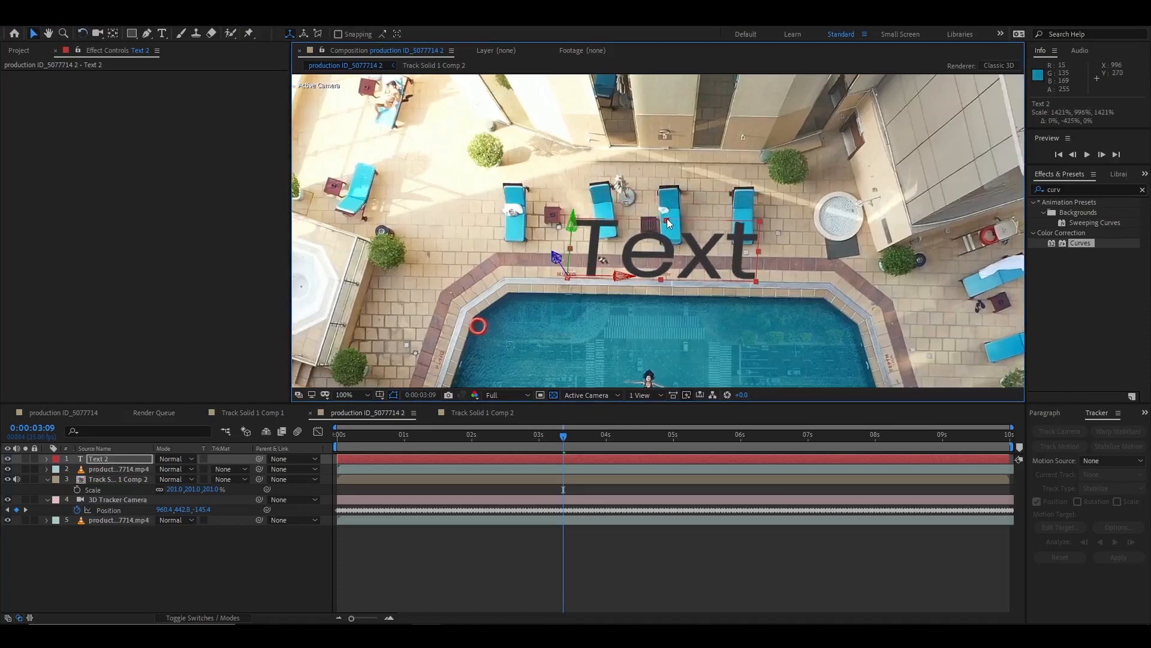
Replace the Text 2 layer's wording with "3d Track"
double_click(124, 460)
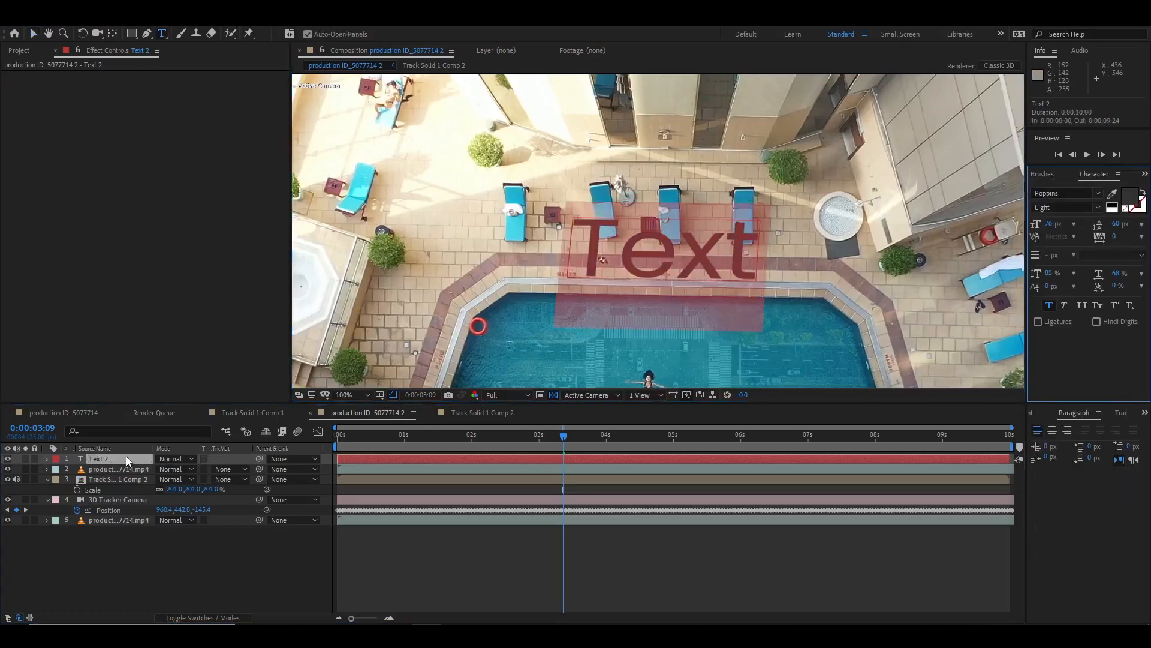
type("#")
key("BackSpace")
type("3d Track")
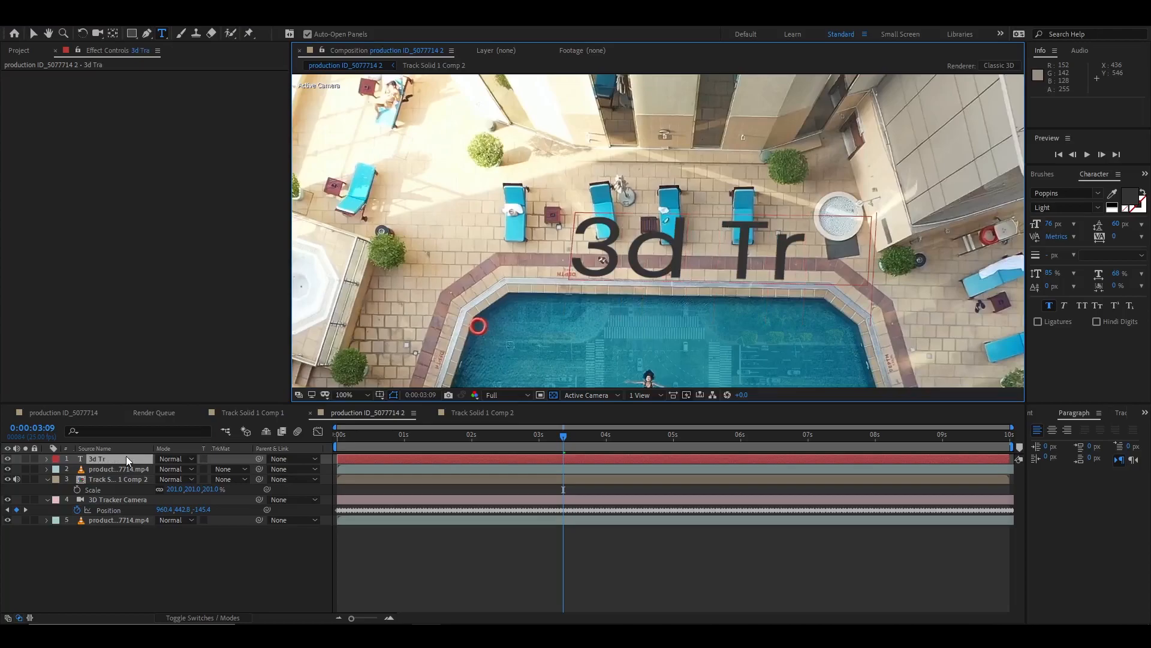
Move the 3d Track text to about -438.2, -414.1, 16254.8 along the pool's edge and check its tracking at 0:00:02:20
left_click(33, 33)
left_click_drag(594, 277, 102, 268)
scroll(581, 247, "down", 2)
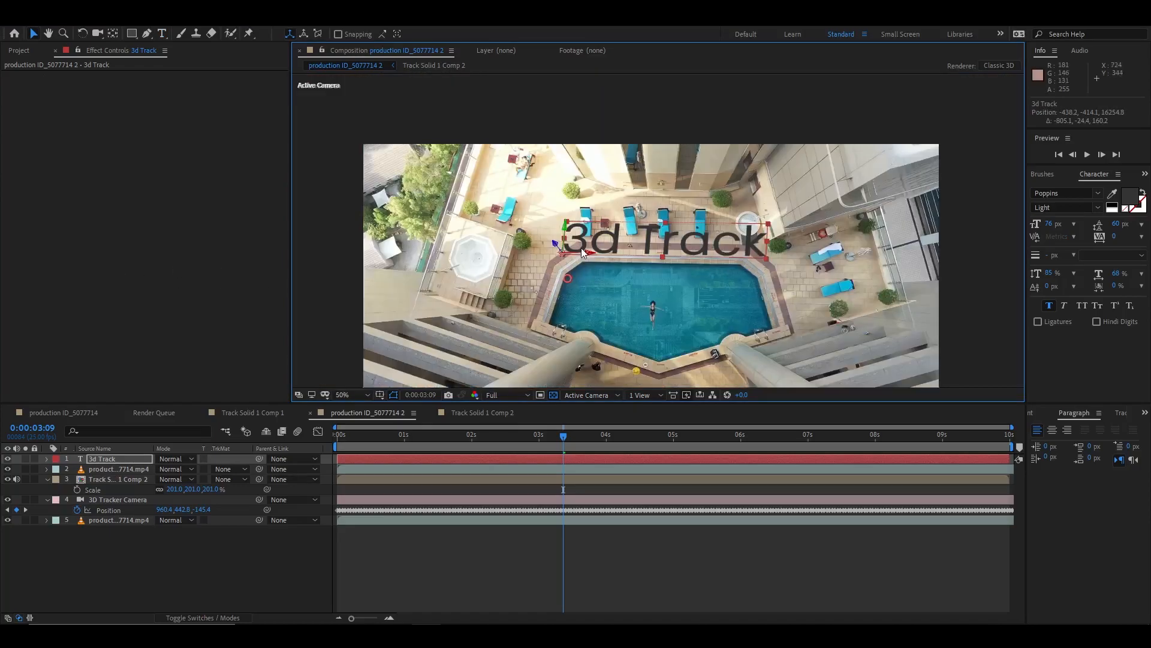
left_click(590, 585)
left_click_drag(563, 436, 525, 441)
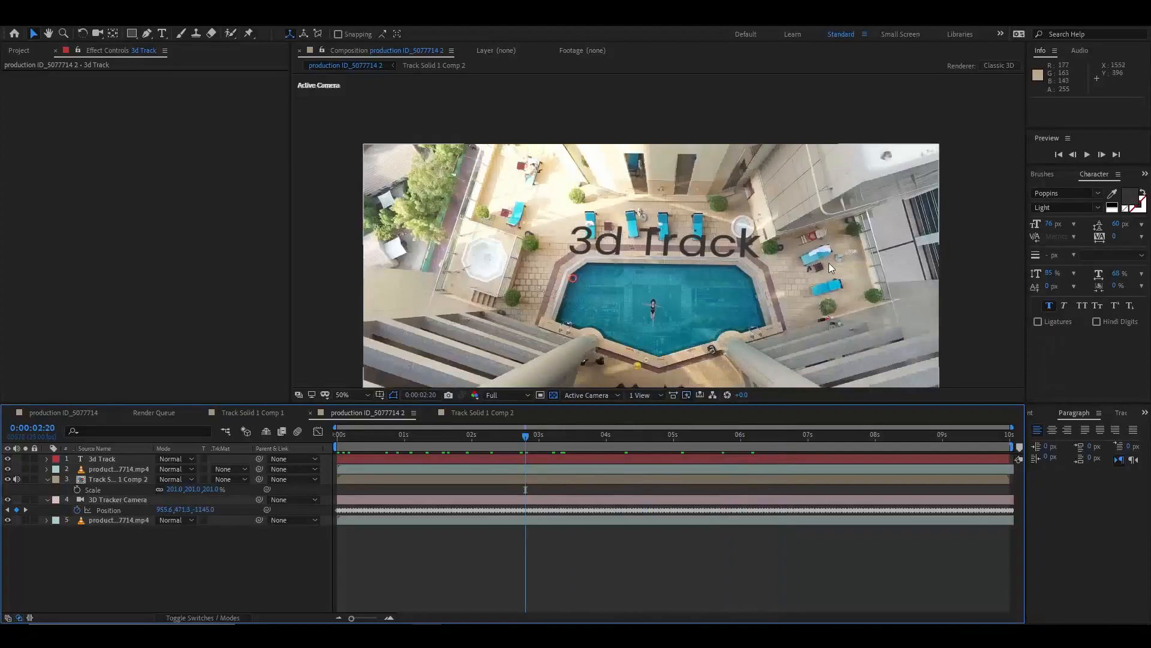